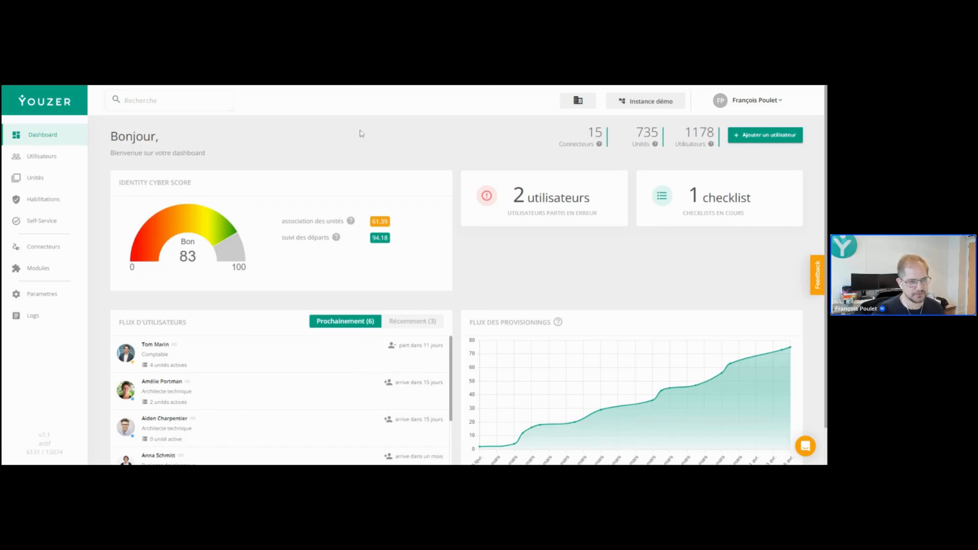
Create a new correspondence table named "services" in the instance settings.
{"action": "left_click", "coordinate": [43, 294]}
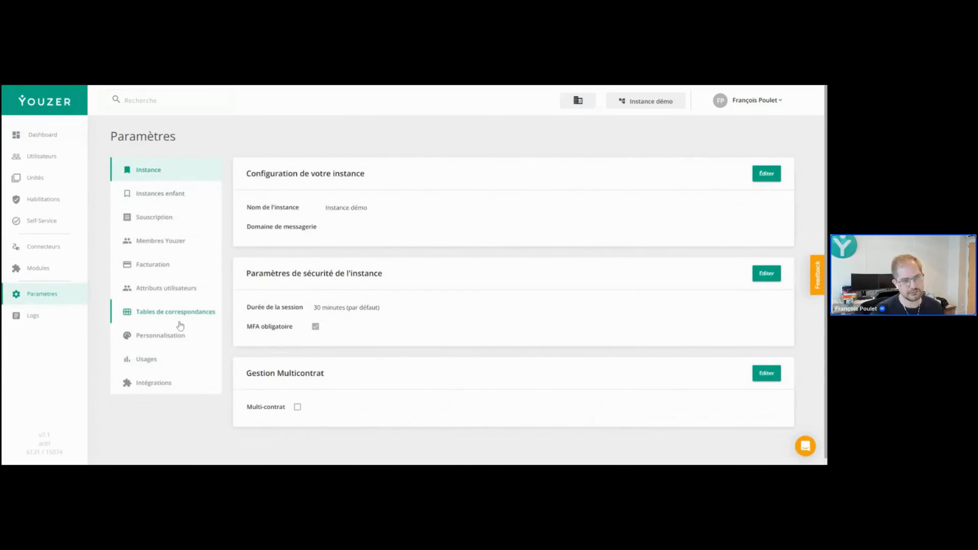
{"action": "left_click", "coordinate": [176, 312]}
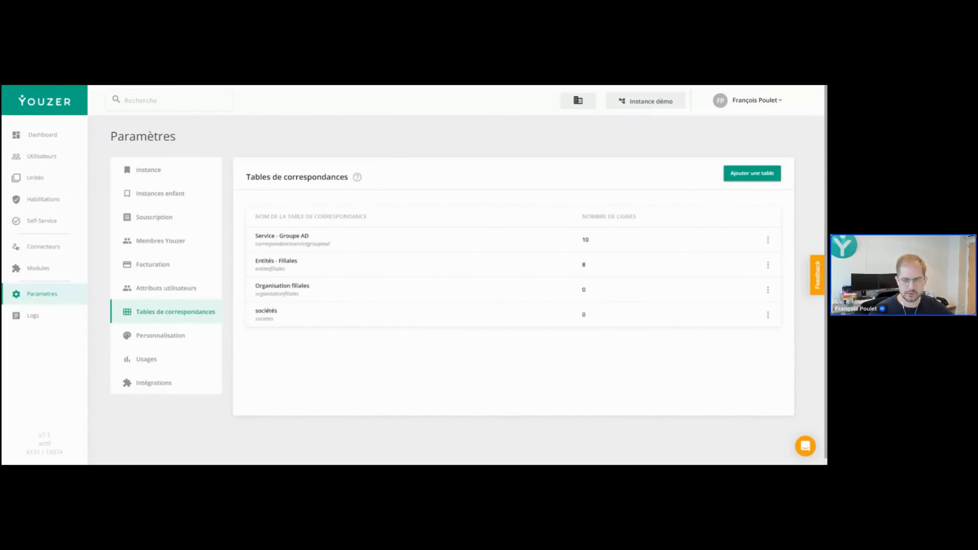
{"action": "left_click", "coordinate": [759, 178]}
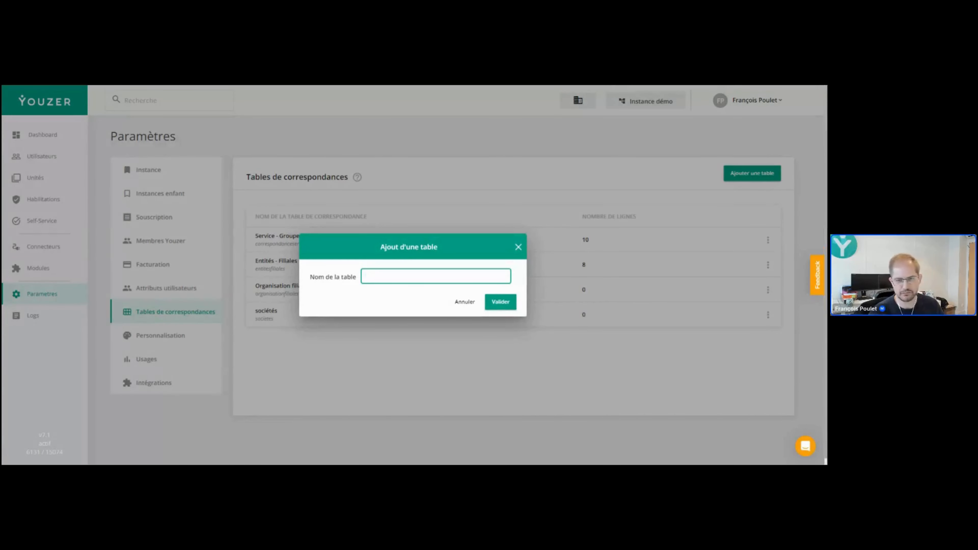
{"action": "type", "text": "servic"}
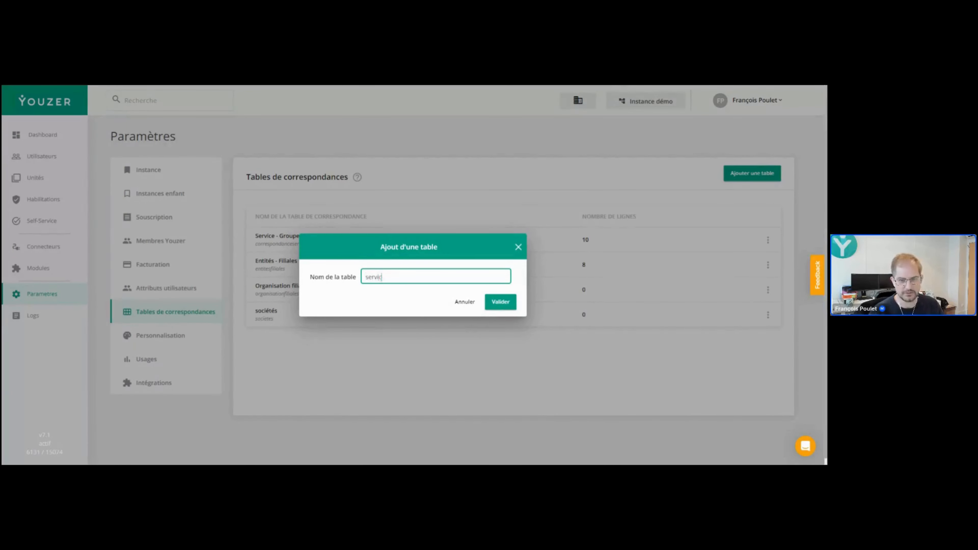
{"action": "type", "text": "es"}
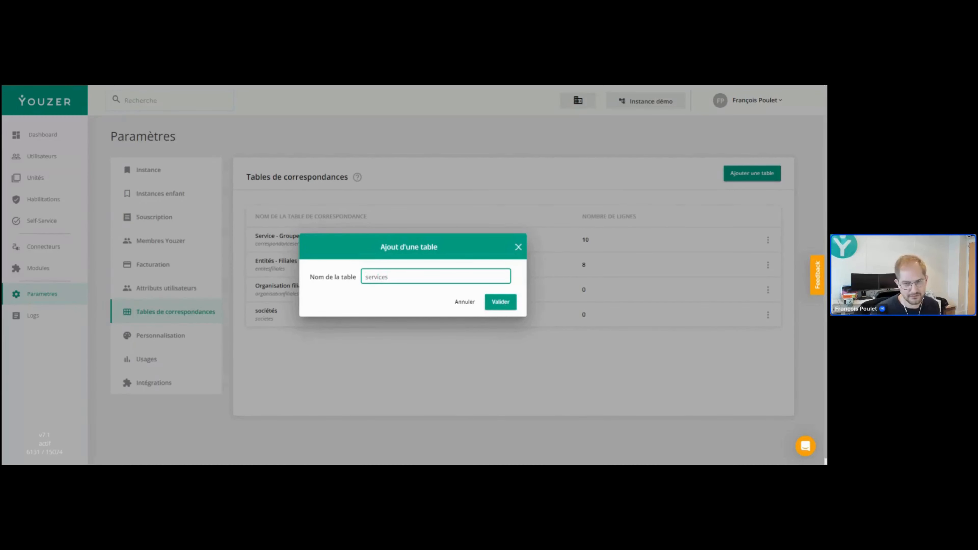
{"action": "left_click", "coordinate": [499, 302]}
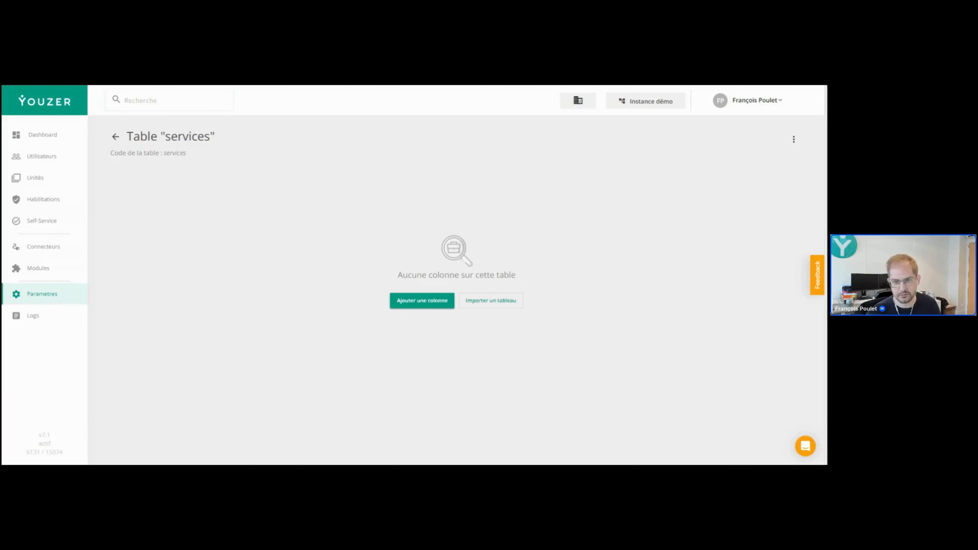
Add a column named "nom du service" to the empty "services" table.
{"action": "left_click", "coordinate": [423, 301]}
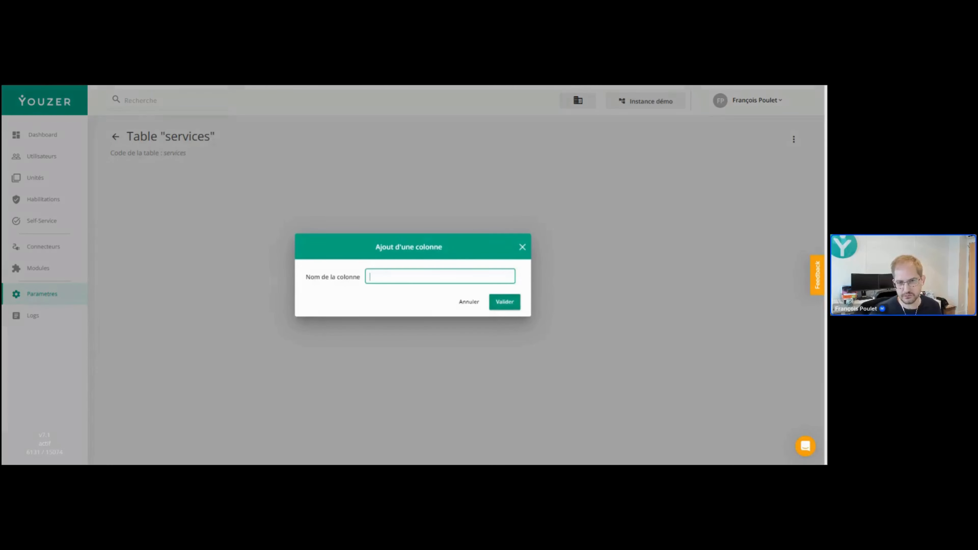
{"action": "type", "text": "nom"}
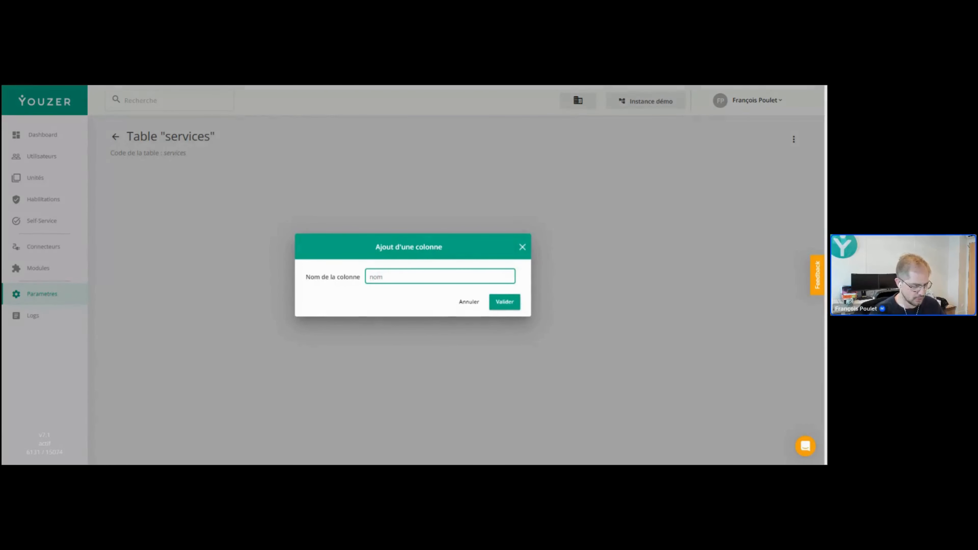
{"action": "type", "text": " du serve"}
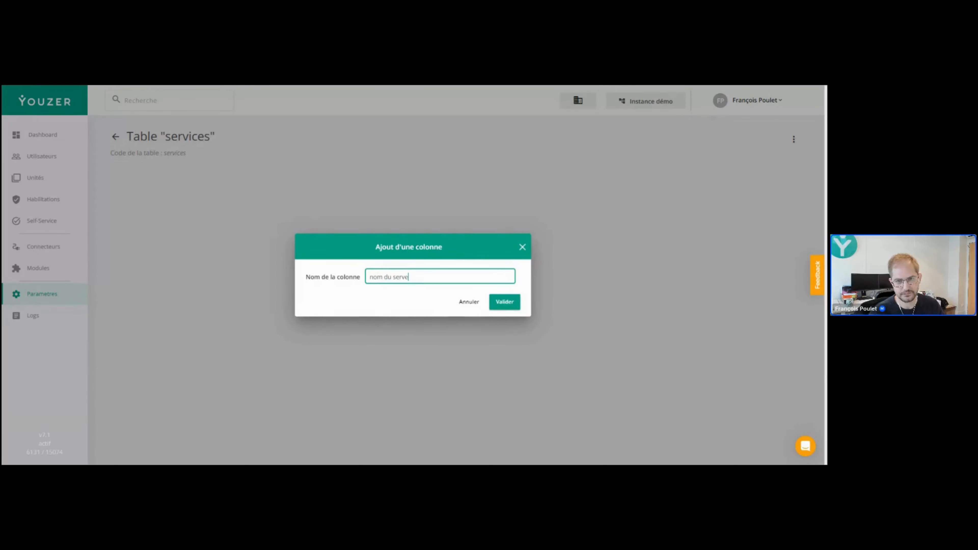
{"action": "key", "text": "BackSpace"}
{"action": "type", "text": "ic"}
{"action": "left_click", "coordinate": [504, 301]}
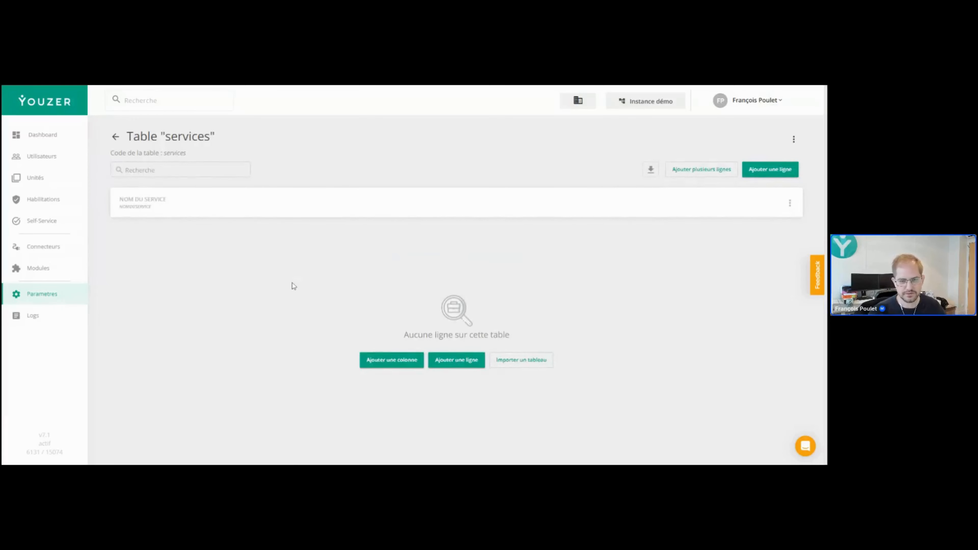
Add a column named "site géographique" to the "services" table.
{"action": "left_click", "coordinate": [406, 366]}
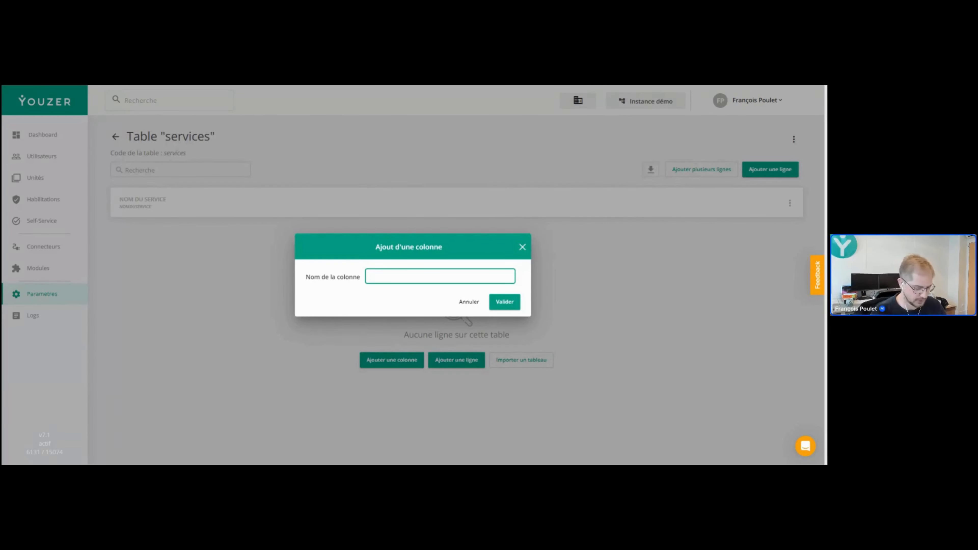
{"action": "type", "text": "site géo"}
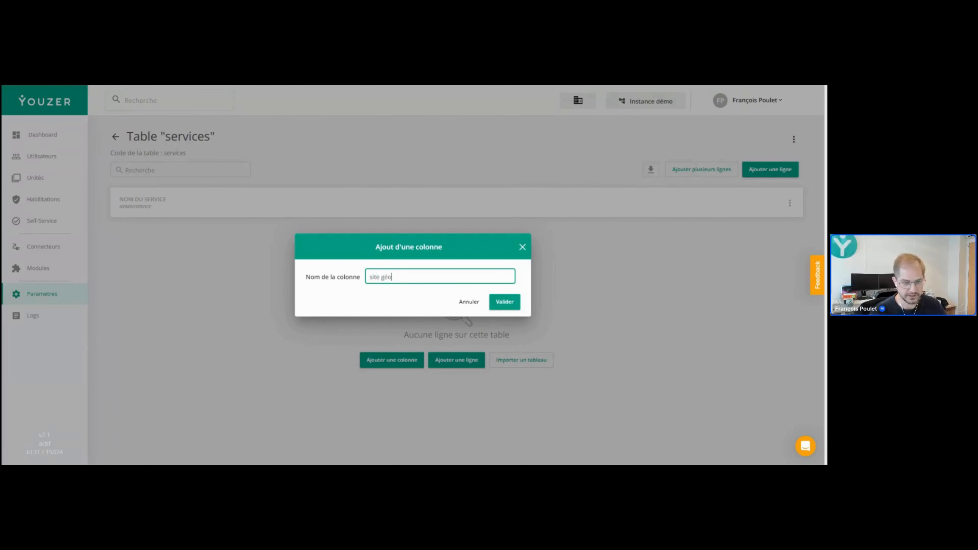
{"action": "type", "text": "graphique"}
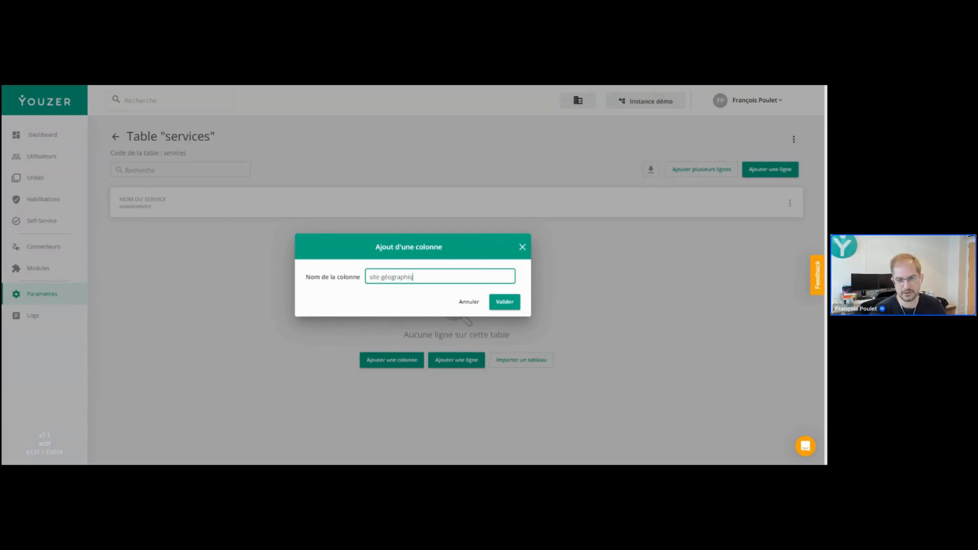
{"action": "left_click", "coordinate": [517, 304]}
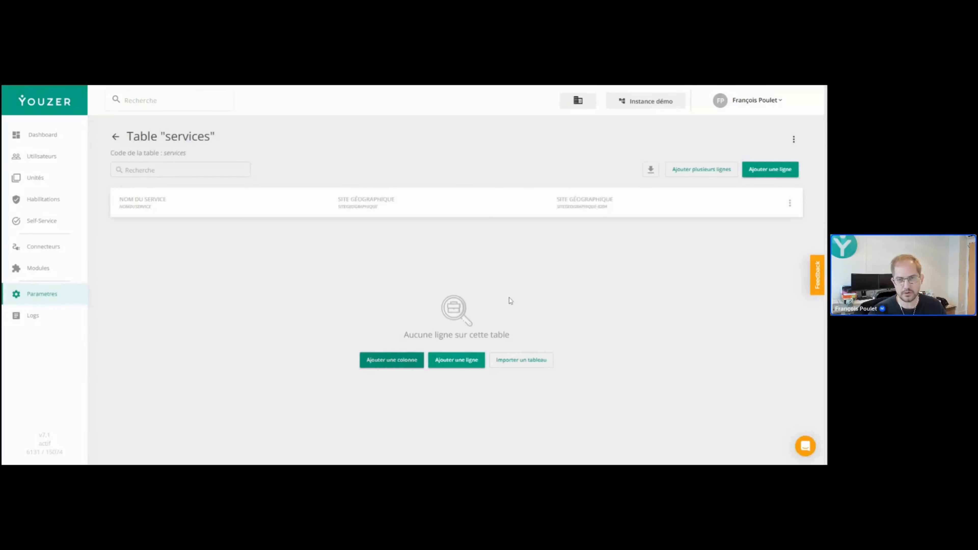
Delete the duplicate "site géographique" column from the "services" table.
{"action": "left_click", "coordinate": [789, 204]}
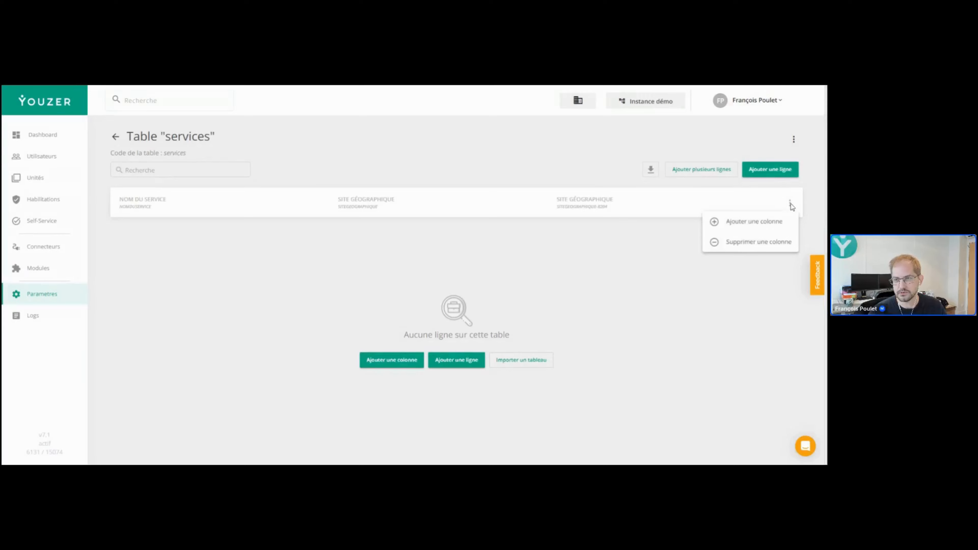
{"action": "left_click", "coordinate": [759, 242]}
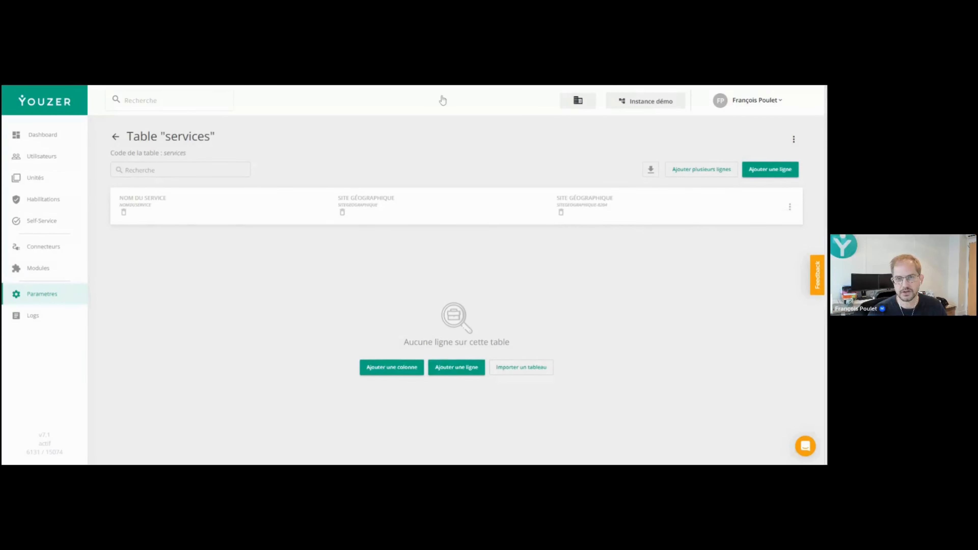
Add a column named "groupes AD" to the "services" table.
{"action": "left_click", "coordinate": [789, 203]}
{"action": "left_click", "coordinate": [767, 222]}
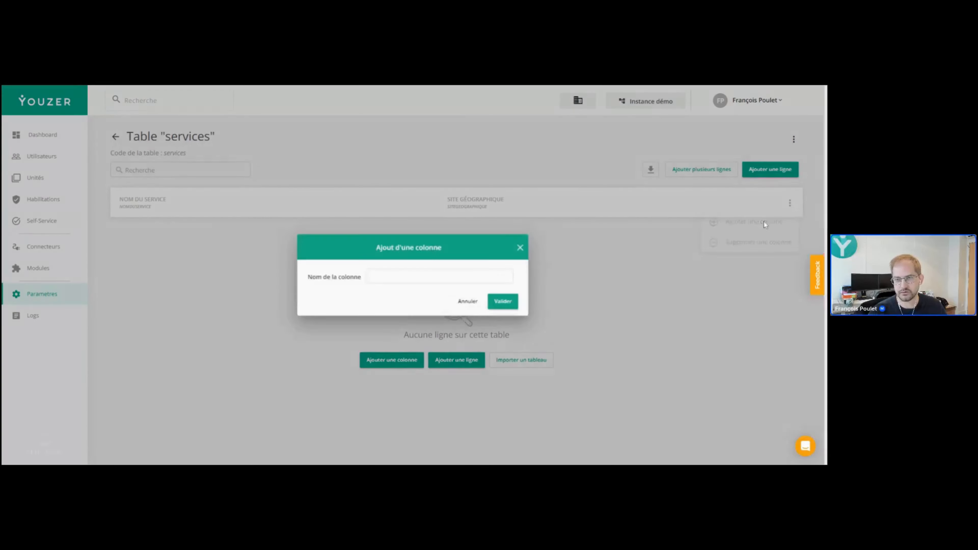
{"action": "type", "text": "groupes AD"}
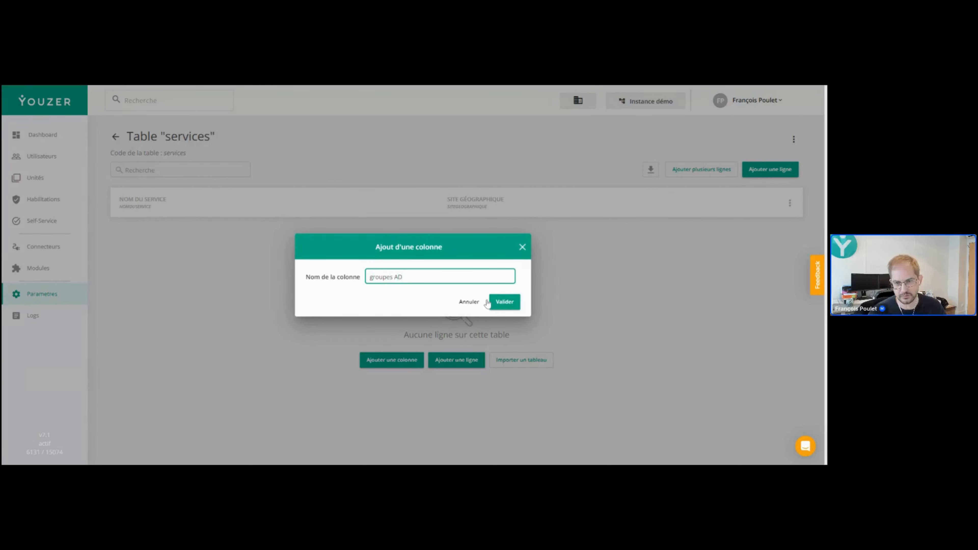
{"action": "left_click", "coordinate": [504, 307]}
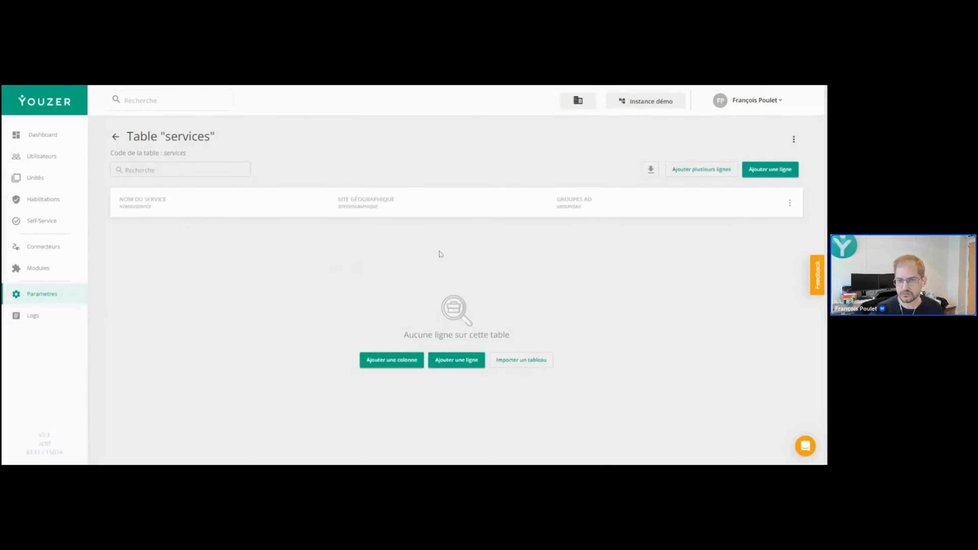
Add a row to the "services" table with service name "commercial", geographic site "paris" and AD group "grp_commercial".
{"action": "left_click", "coordinate": [458, 361]}
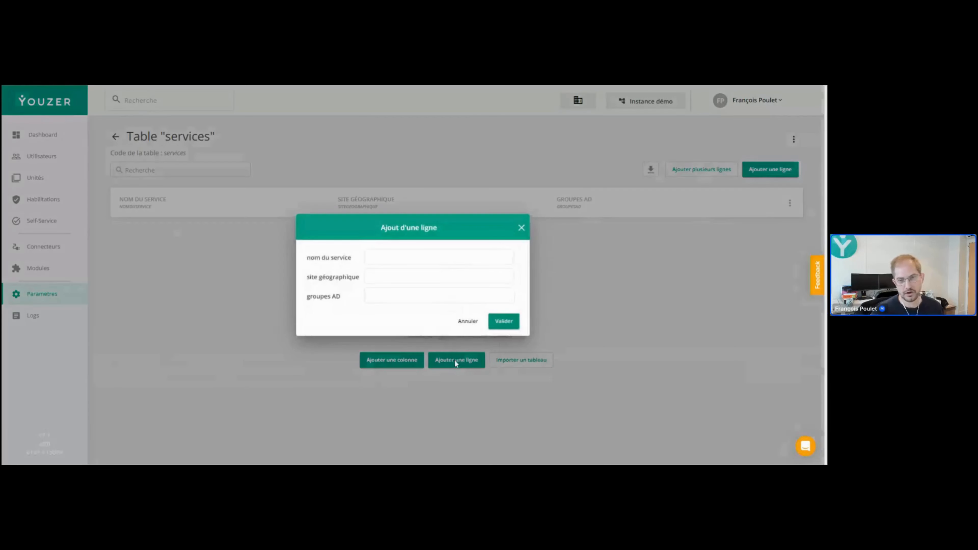
{"action": "left_click", "coordinate": [407, 256]}
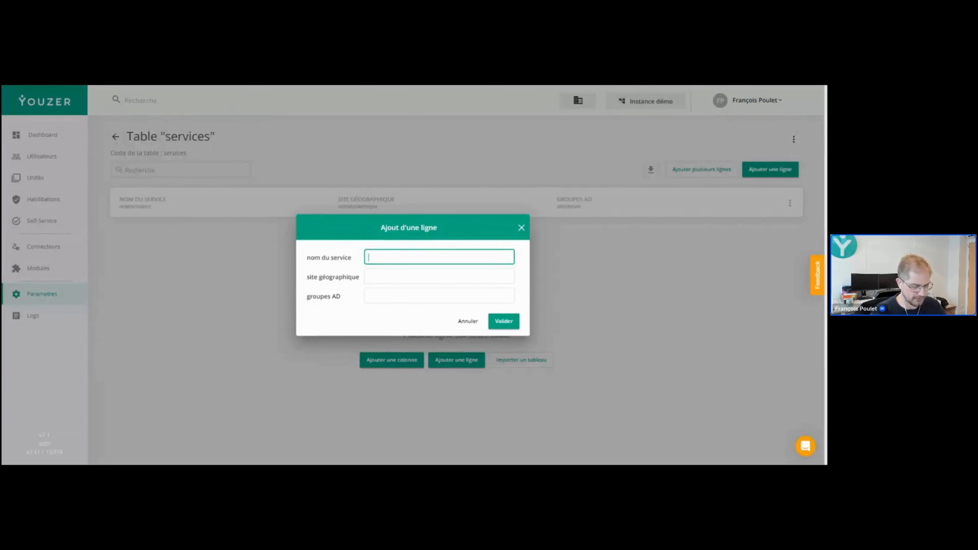
{"action": "type", "text": "commerc"}
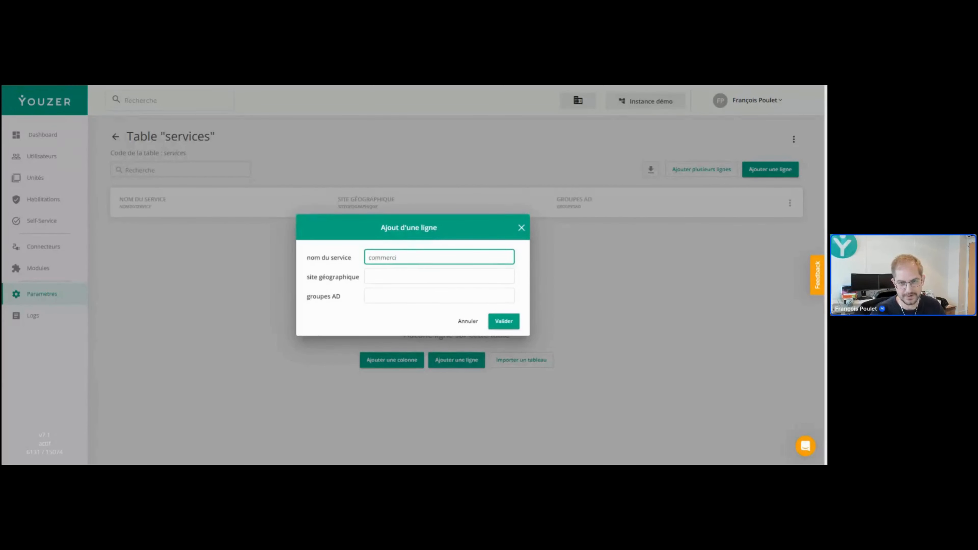
{"action": "type", "text": "ial"}
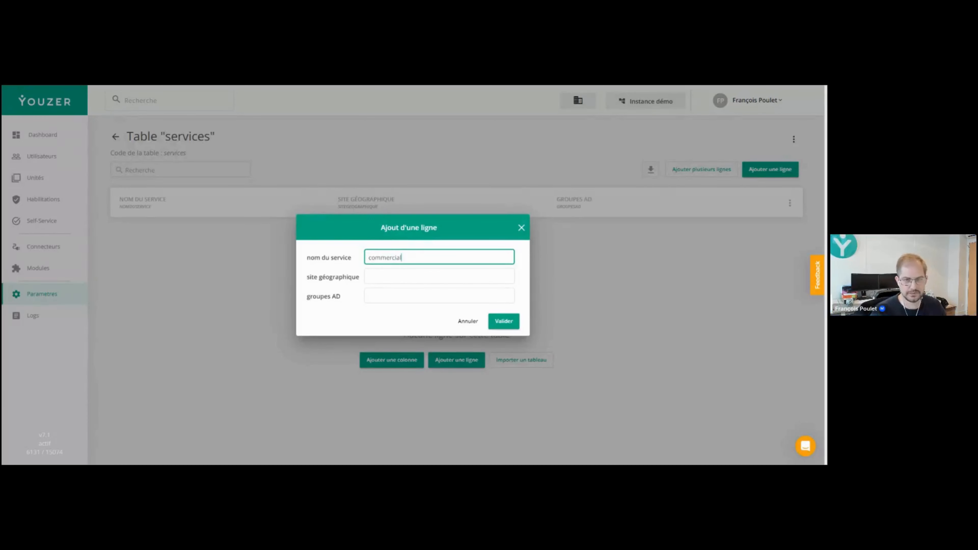
{"action": "left_click", "coordinate": [412, 281]}
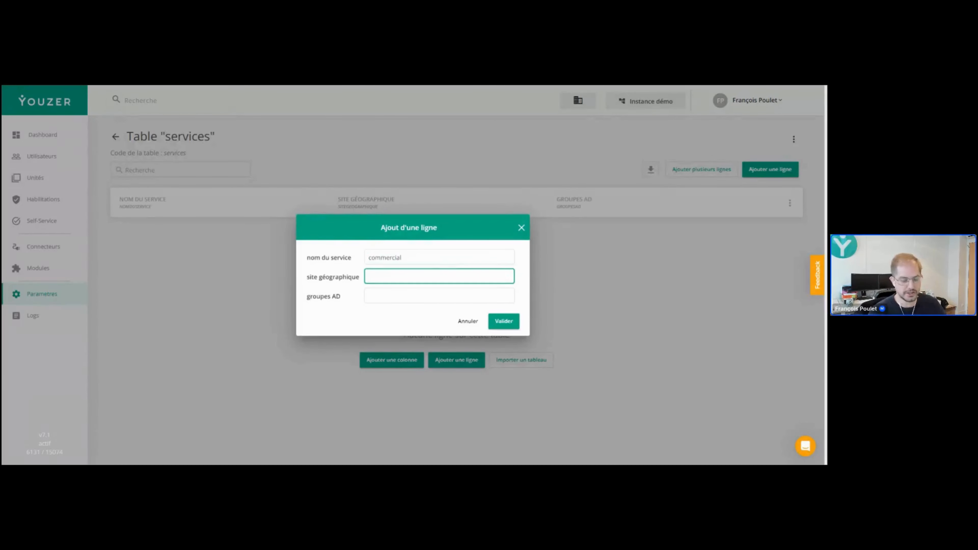
{"action": "type", "text": "paris"}
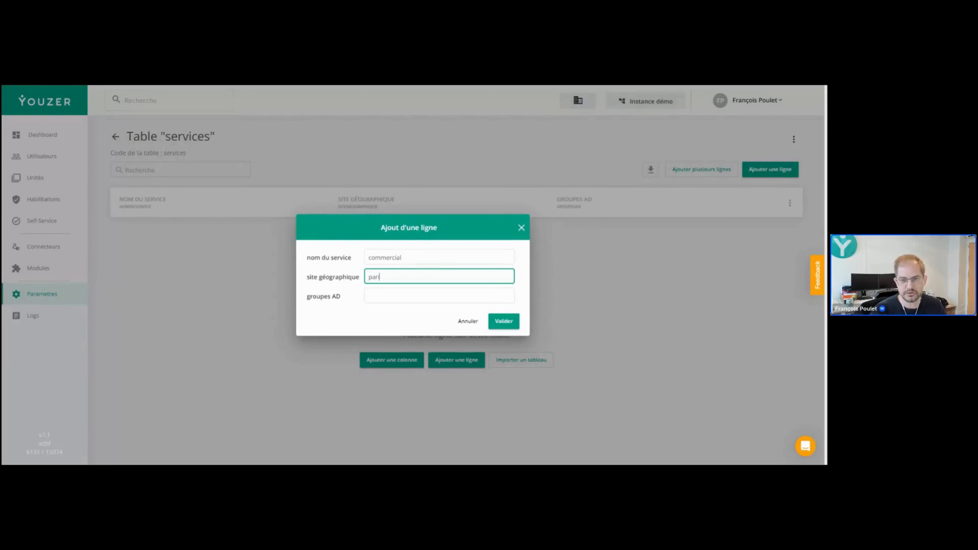
{"action": "left_click", "coordinate": [417, 295]}
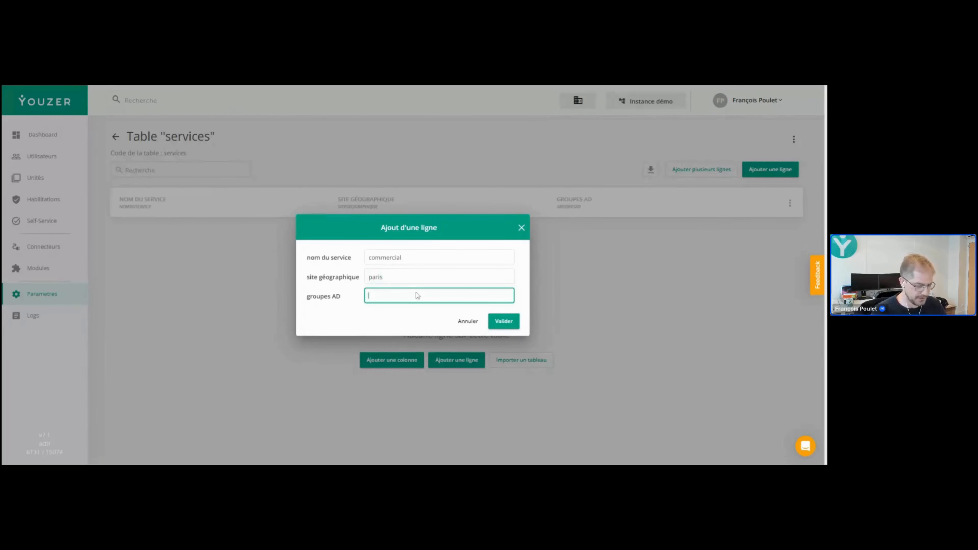
{"action": "type", "text": "grp_"}
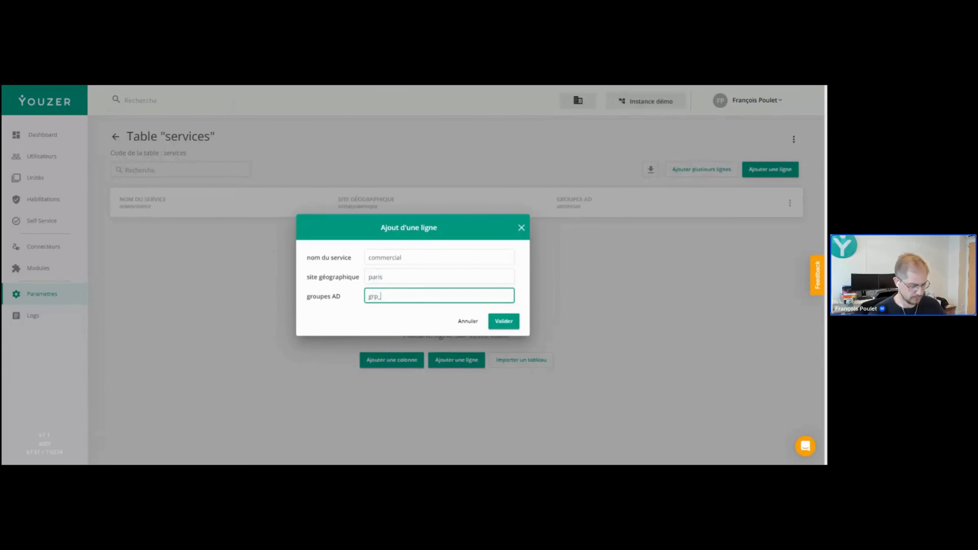
{"action": "type", "text": "commerc"}
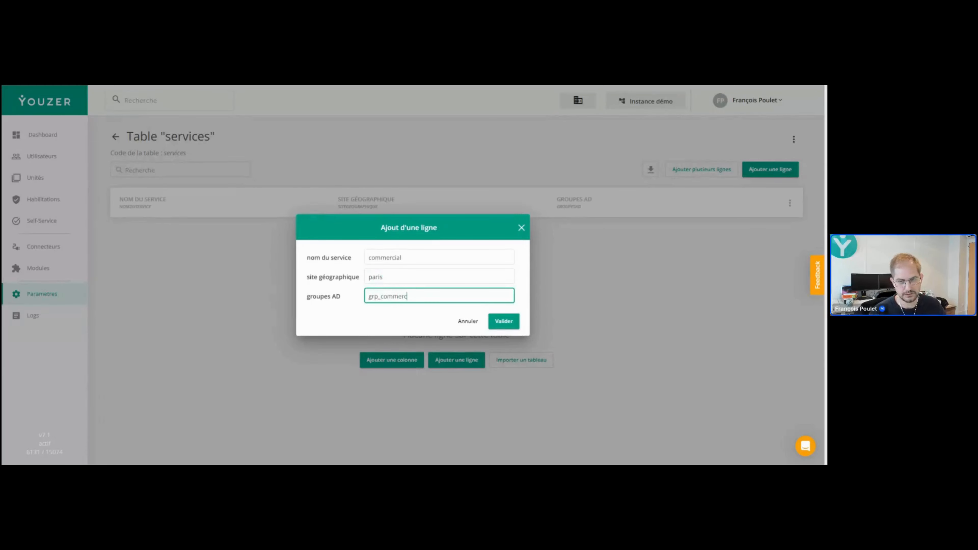
{"action": "type", "text": "ial"}
{"action": "left_click", "coordinate": [503, 322]}
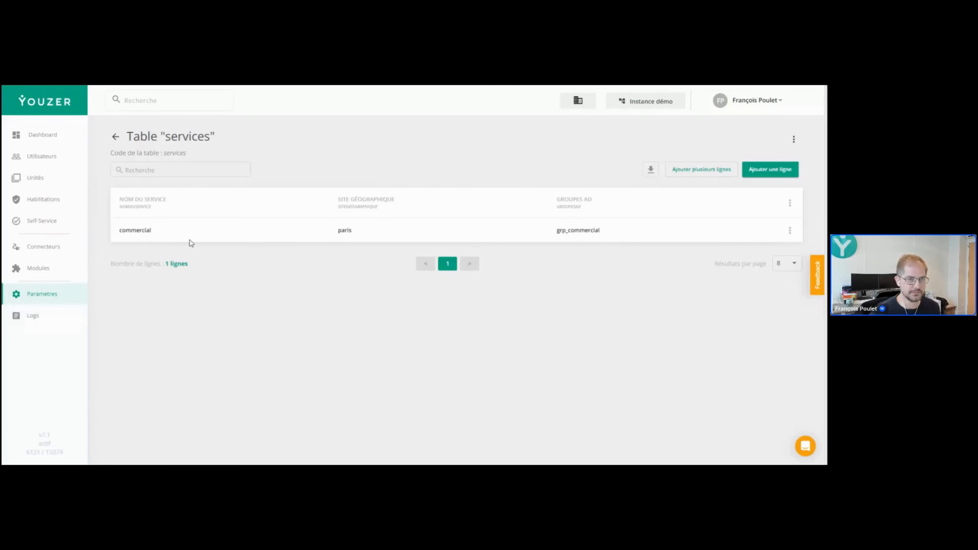
Return to the list of correspondence tables and open the existing "sociétés" table.
{"action": "left_click", "coordinate": [116, 137]}
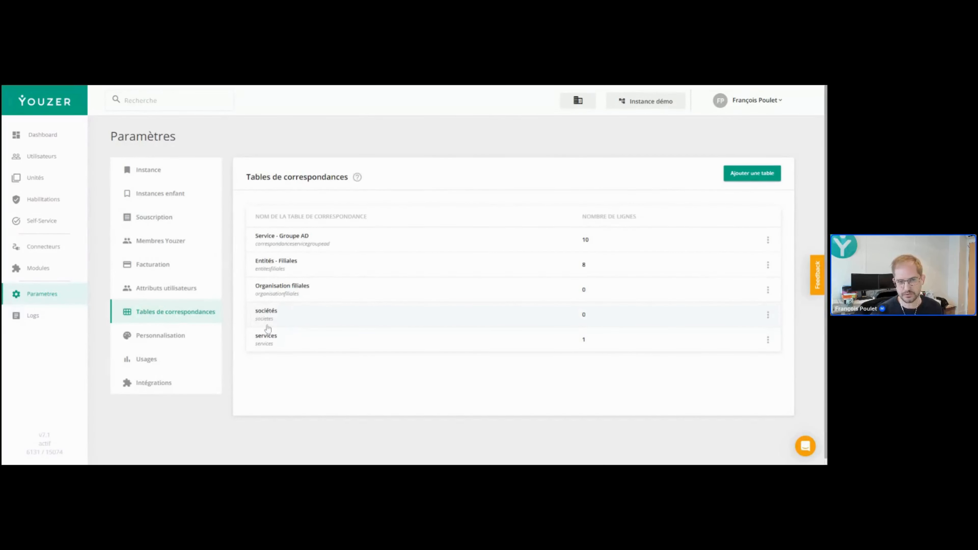
{"action": "left_click", "coordinate": [263, 314]}
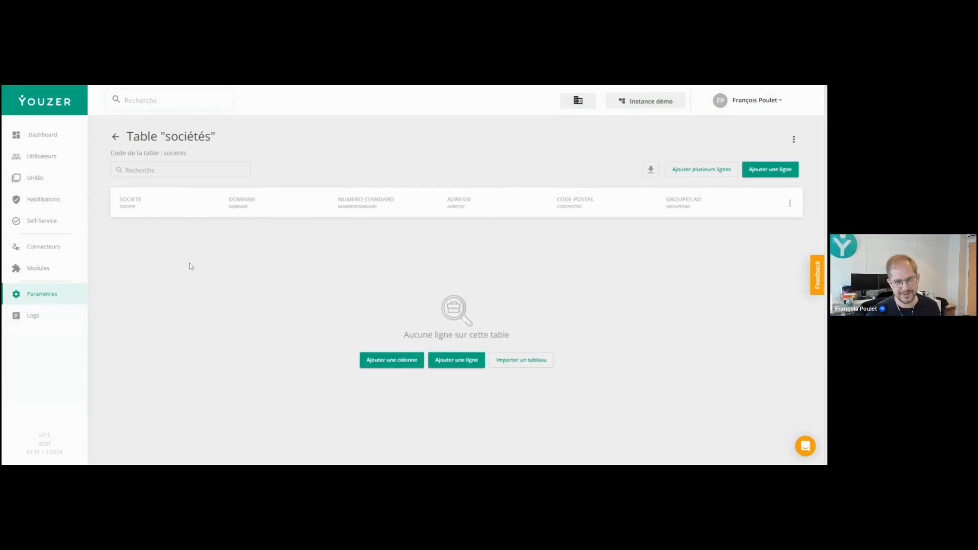
{"action": "left_click", "coordinate": [177, 170]}
{"action": "left_click", "coordinate": [239, 272]}
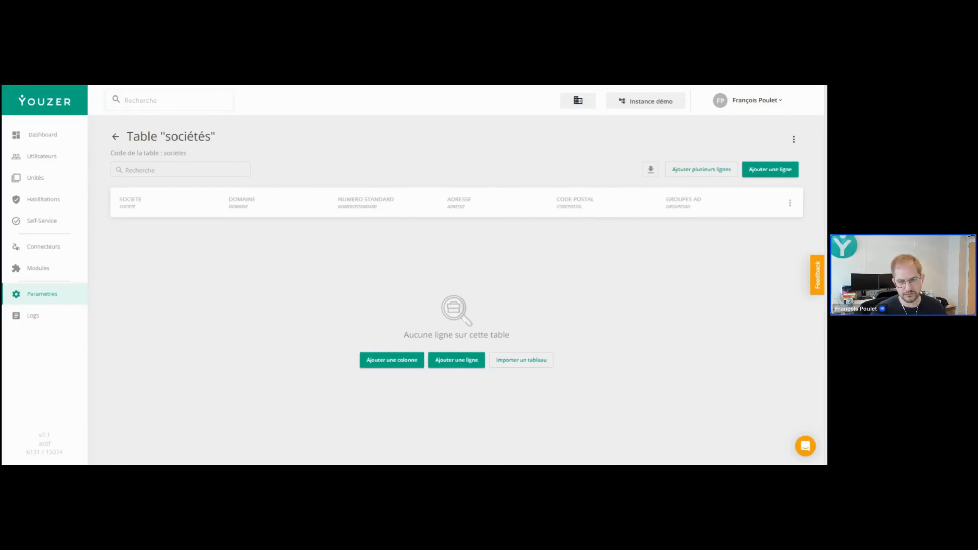
Import the pasted tab-separated rows for "youzer", "youzer corp" and "Youzer Belgique", with column headings, into the "sociétés" table.
{"action": "left_click", "coordinate": [457, 361]}
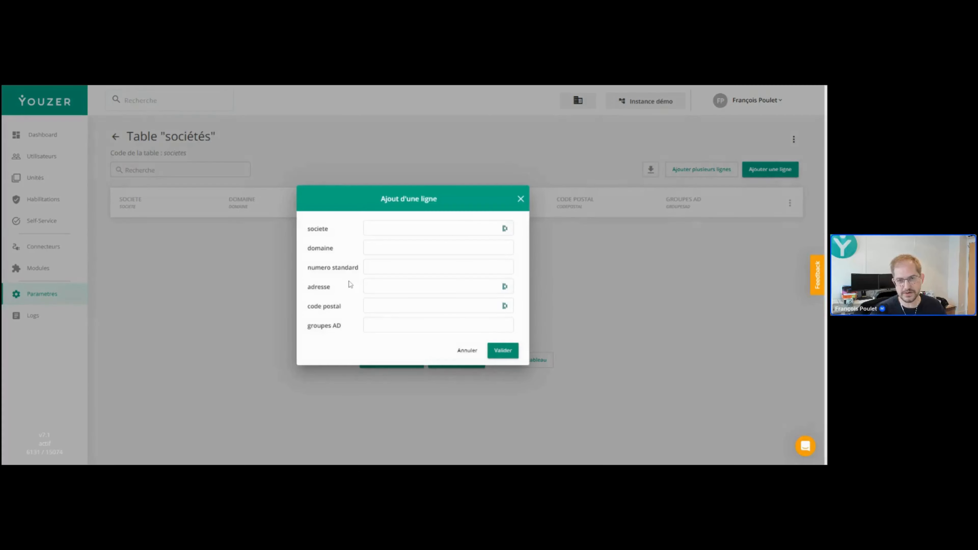
{"action": "left_click", "coordinate": [521, 201]}
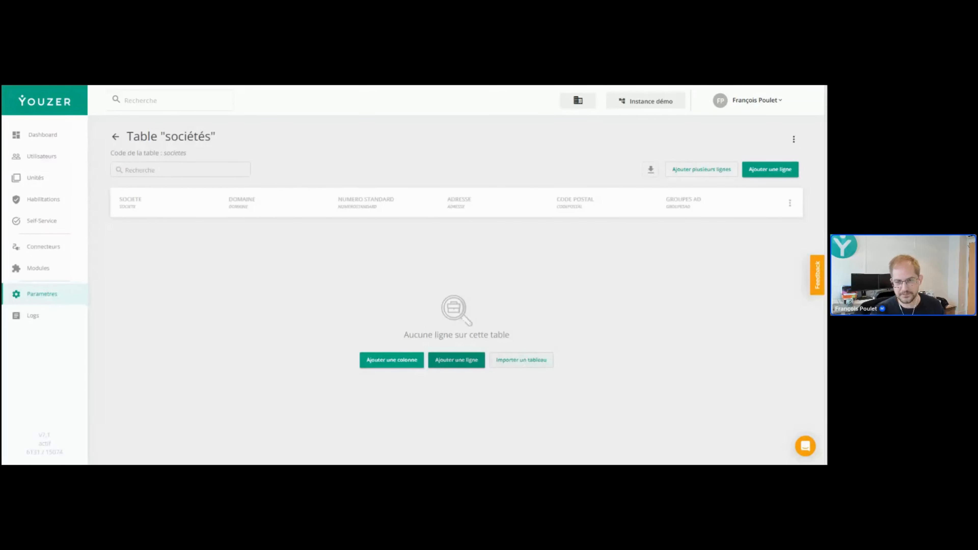
{"action": "left_click", "coordinate": [525, 360]}
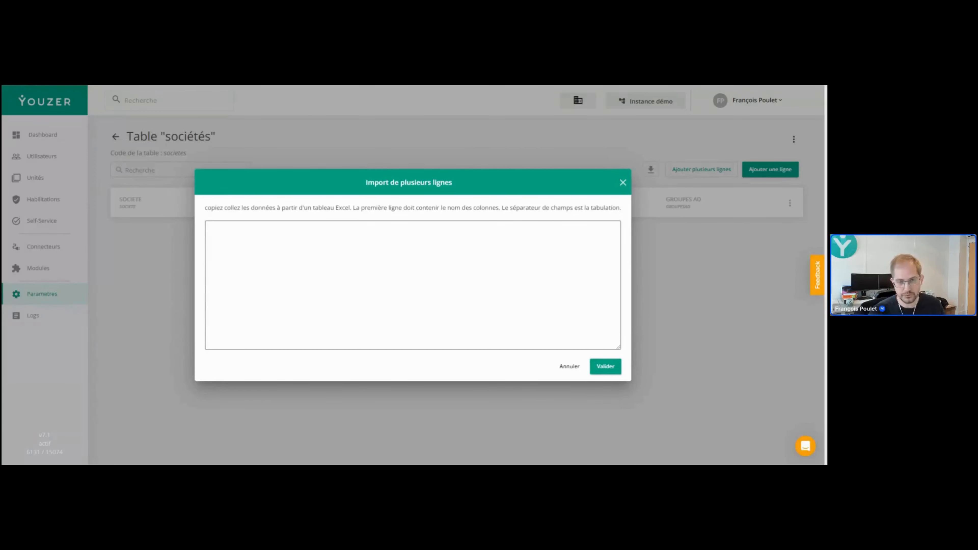
{"action": "key", "text": "ctrl+v"}
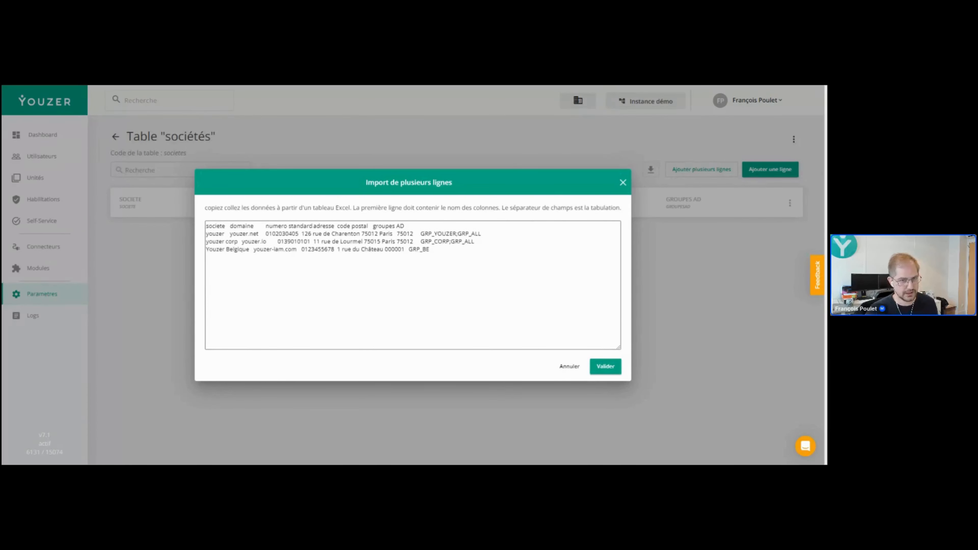
{"action": "left_click", "coordinate": [612, 368]}
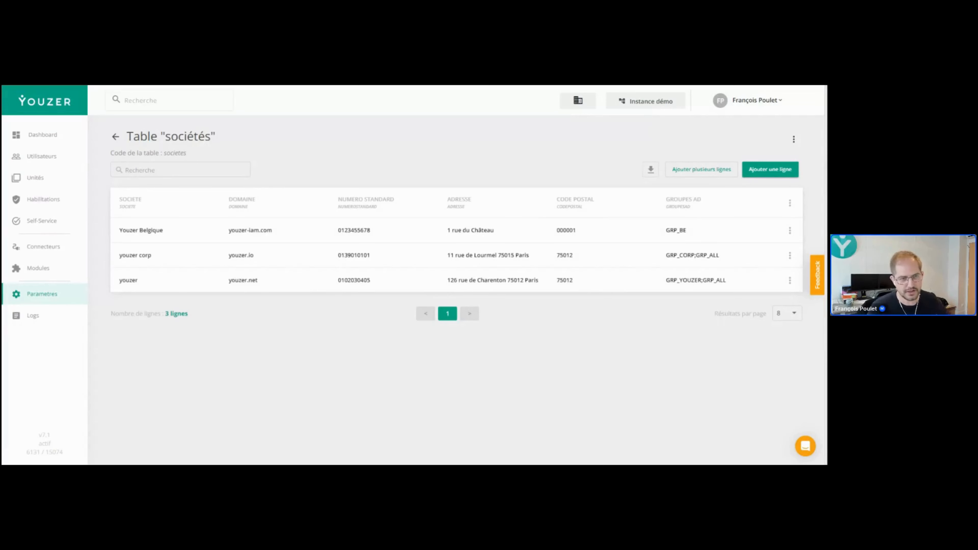
{"action": "left_click", "coordinate": [793, 139]}
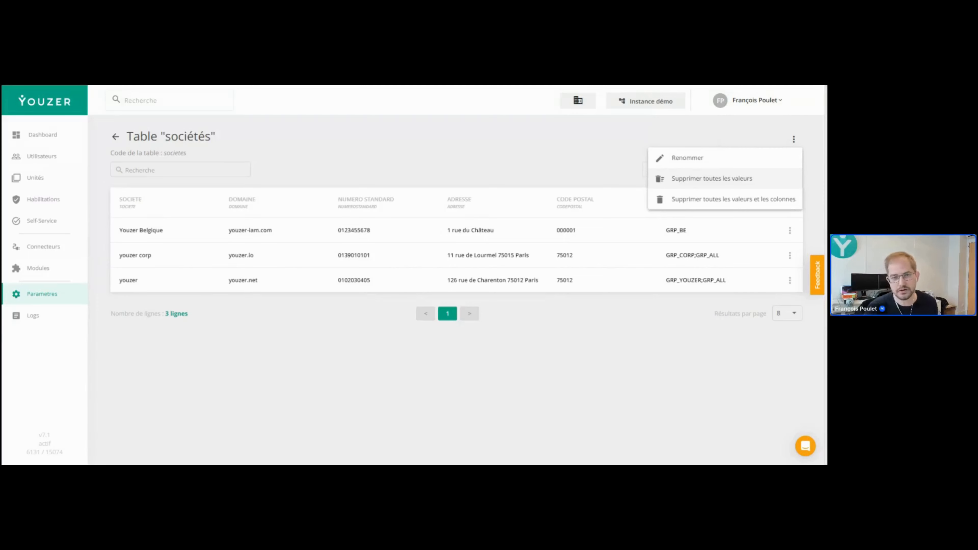
{"action": "left_click", "coordinate": [529, 387]}
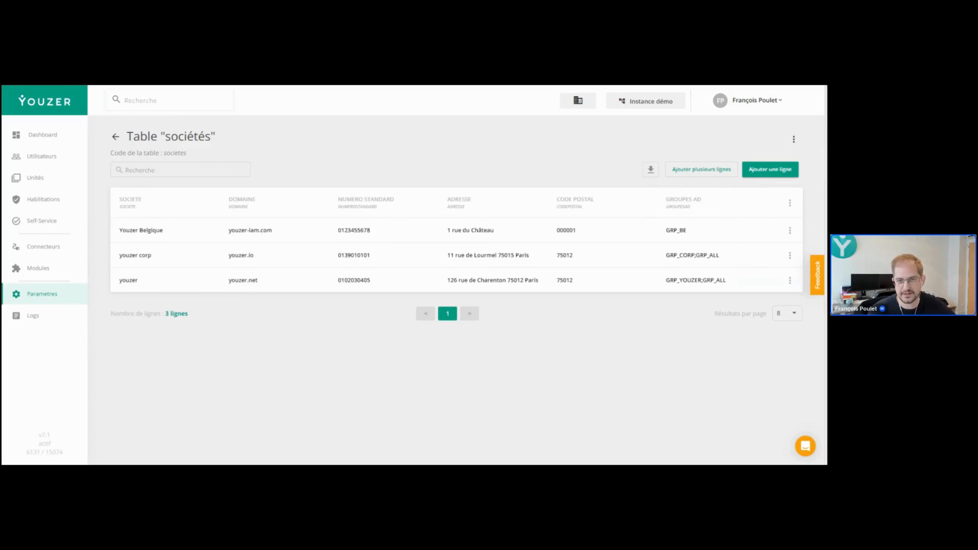
{"action": "left_click", "coordinate": [794, 139]}
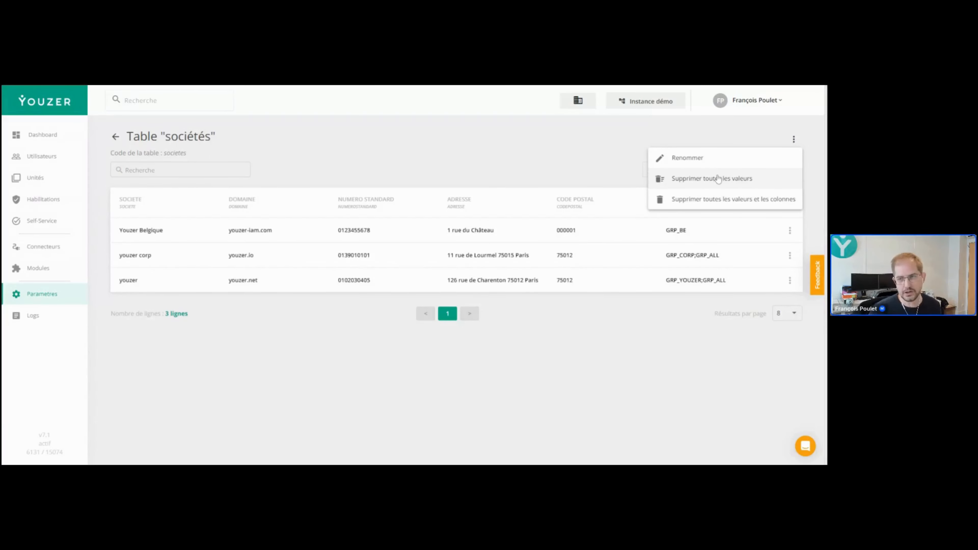
{"action": "left_click", "coordinate": [501, 170]}
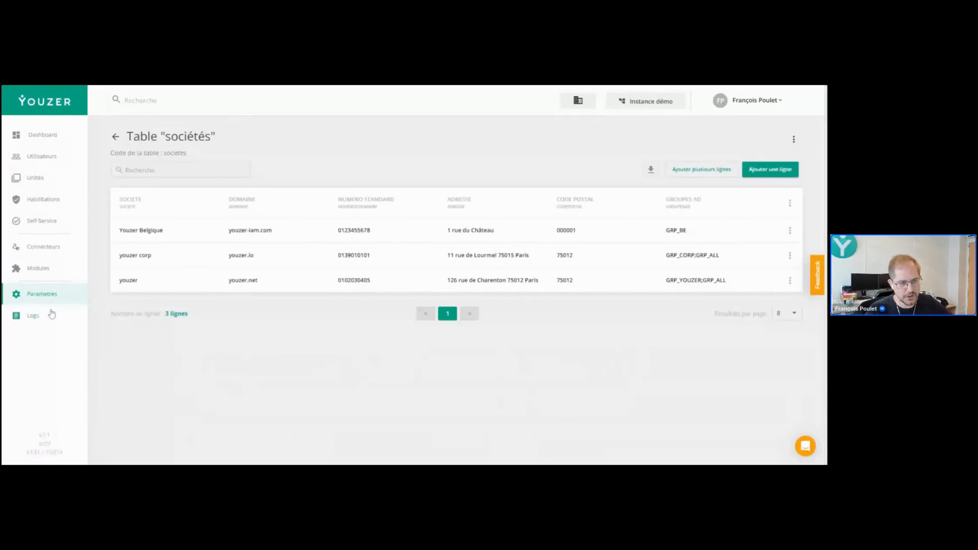
Go to the user attributes settings and open the "Société" attribute for editing.
{"action": "left_click", "coordinate": [33, 294]}
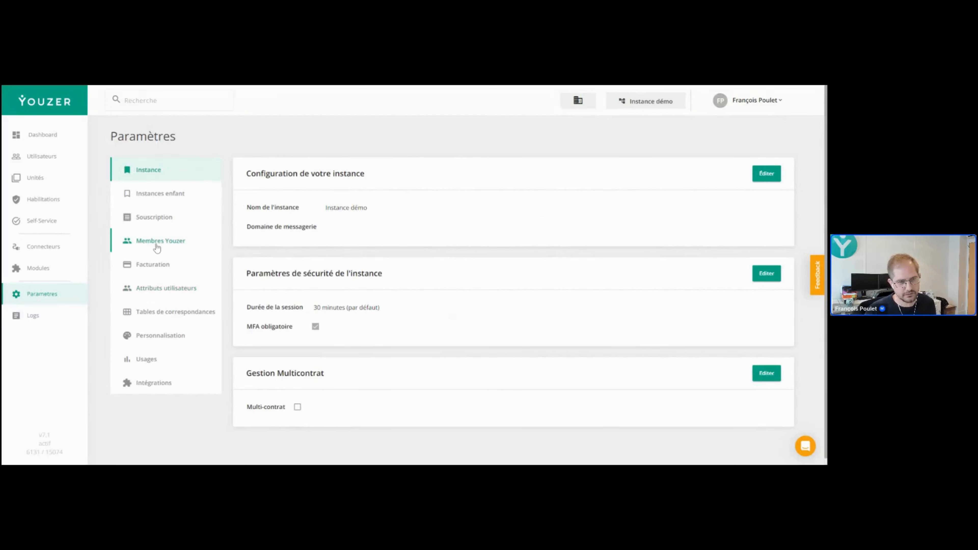
{"action": "left_click", "coordinate": [164, 293]}
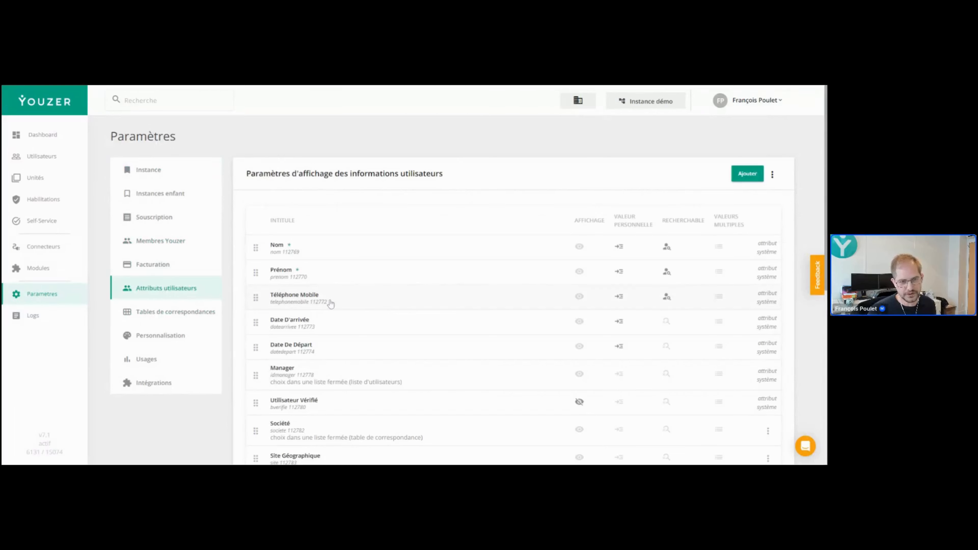
{"action": "scroll", "coordinate": [370, 293], "scroll_direction": "down", "scroll_amount": 2}
{"action": "scroll", "coordinate": [359, 298], "scroll_direction": "down", "scroll_amount": 1}
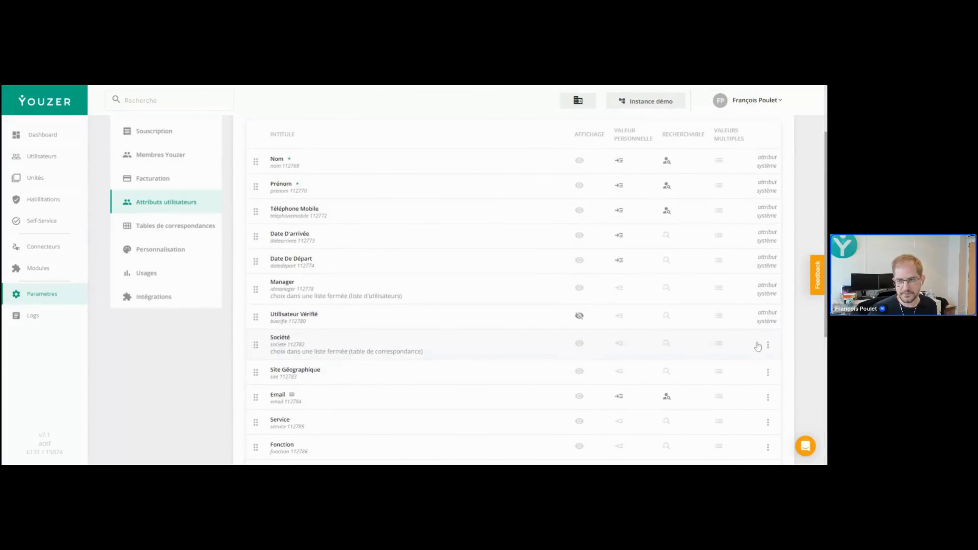
{"action": "left_click", "coordinate": [768, 344]}
{"action": "left_click", "coordinate": [750, 364]}
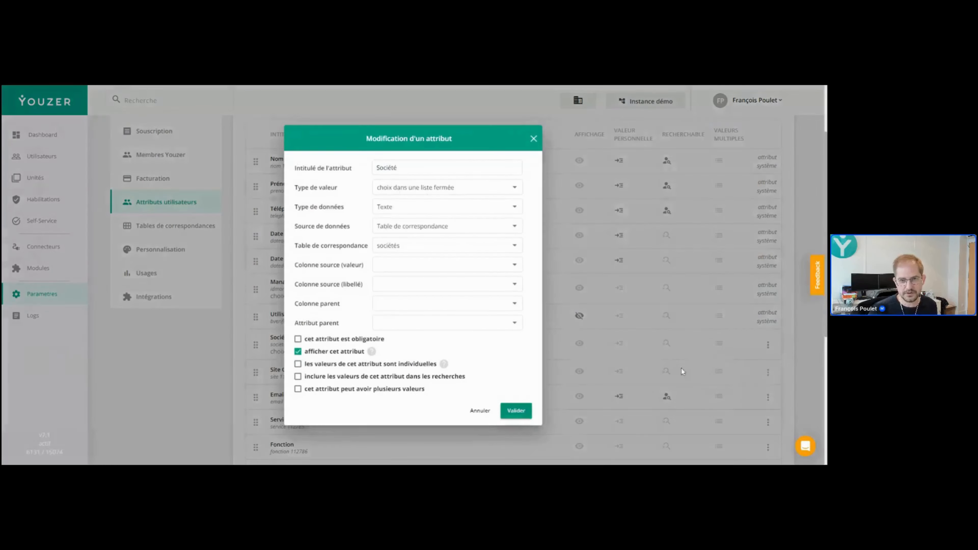
Try setting the "Société" attribute's value type to "champ libre".
{"action": "left_click", "coordinate": [425, 227]}
{"action": "left_click", "coordinate": [319, 238]}
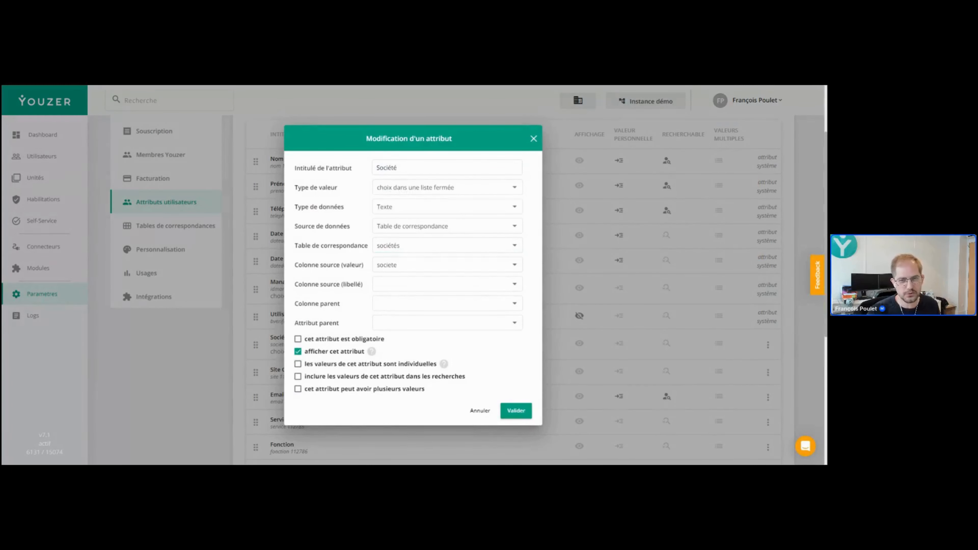
{"action": "left_click", "coordinate": [401, 227]}
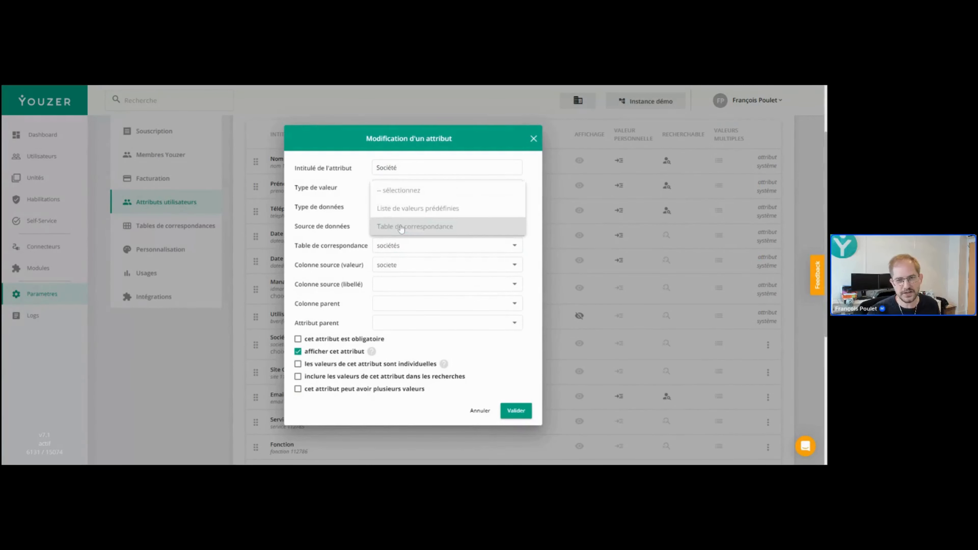
{"action": "left_click", "coordinate": [339, 230]}
{"action": "left_click", "coordinate": [436, 188]}
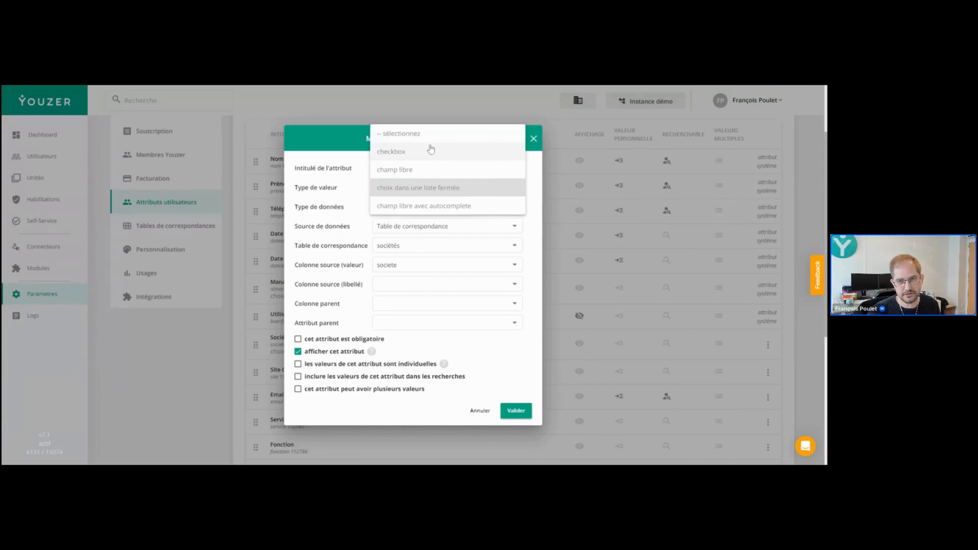
{"action": "left_click", "coordinate": [427, 171]}
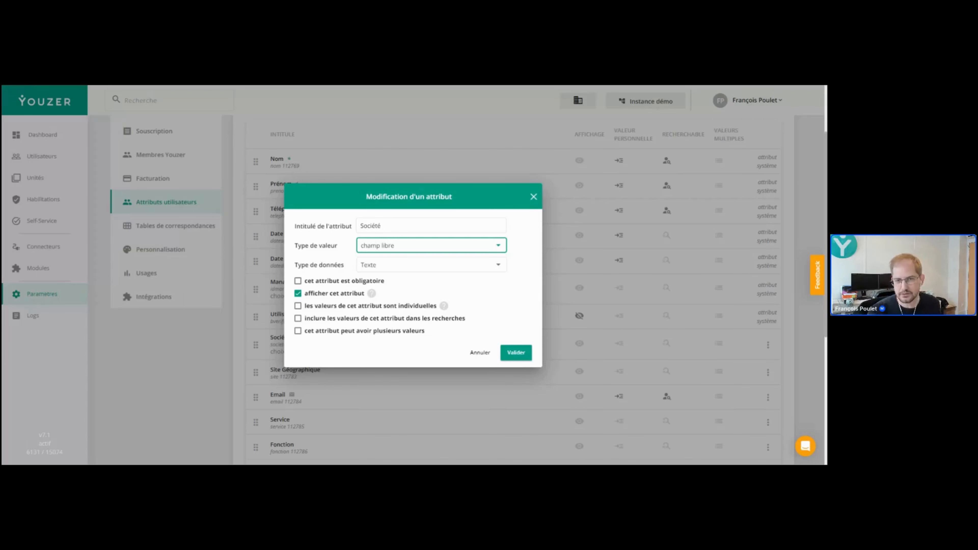
Set the "Société" attribute to "choix dans une liste fermée", sourced from the correspondence table "sociétés", and save it.
{"action": "left_click", "coordinate": [392, 249]}
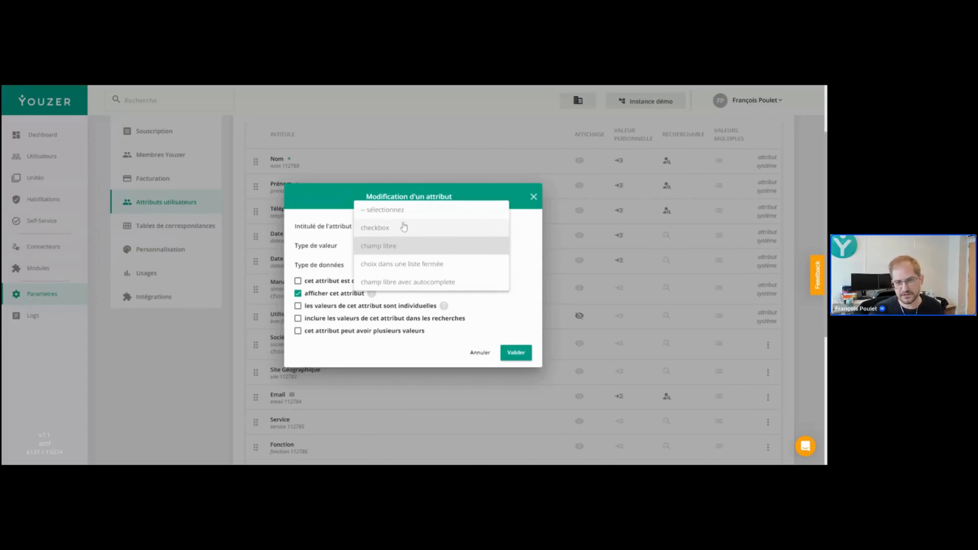
{"action": "left_click", "coordinate": [414, 265]}
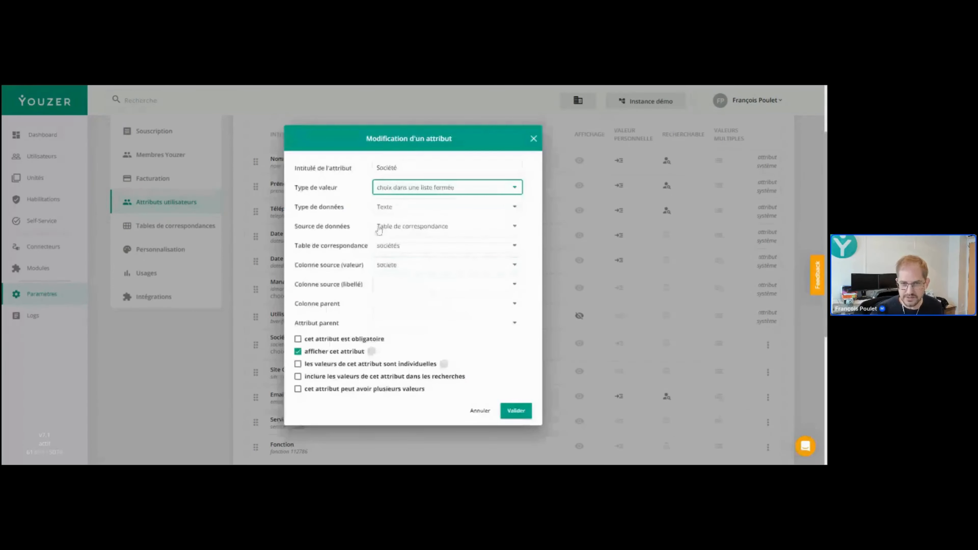
{"action": "left_click", "coordinate": [420, 230]}
{"action": "left_click", "coordinate": [433, 228]}
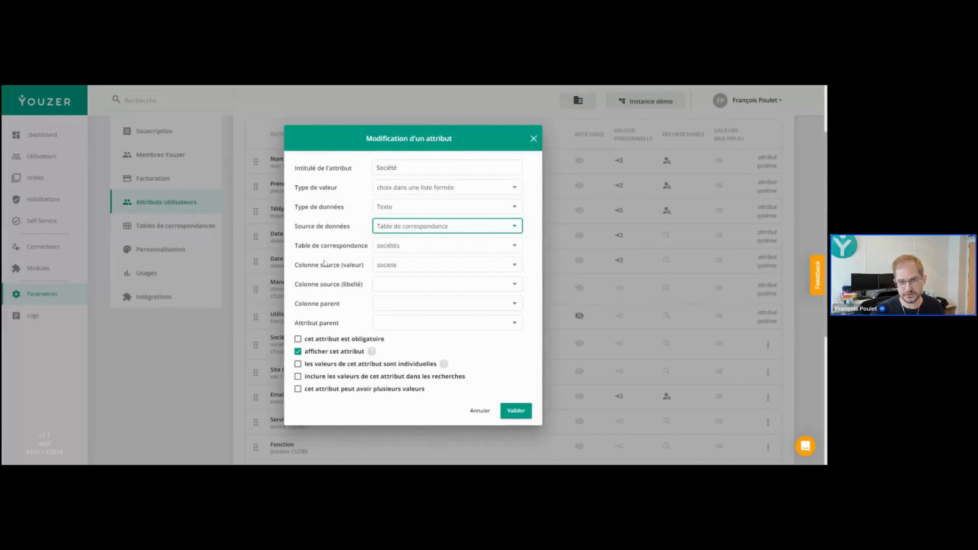
{"action": "left_click", "coordinate": [414, 249]}
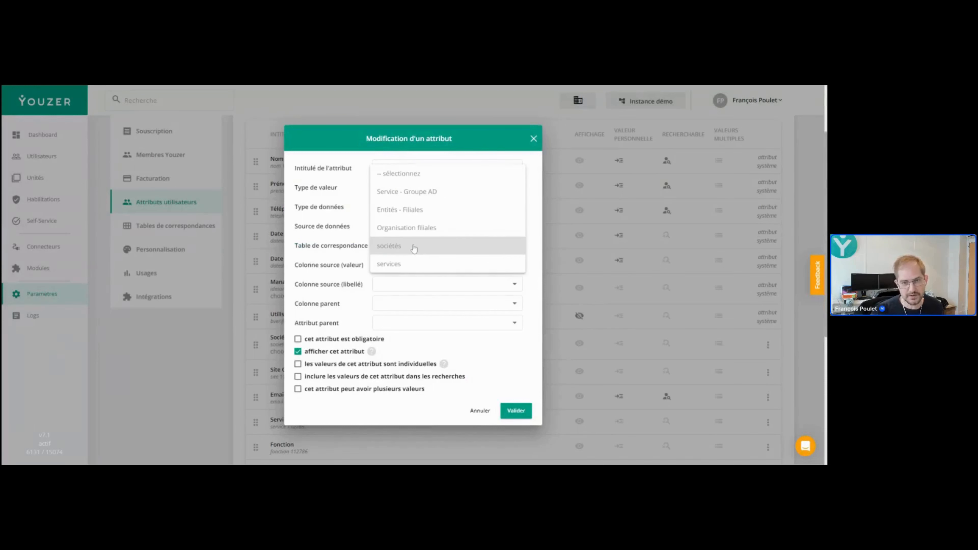
{"action": "left_click", "coordinate": [414, 248]}
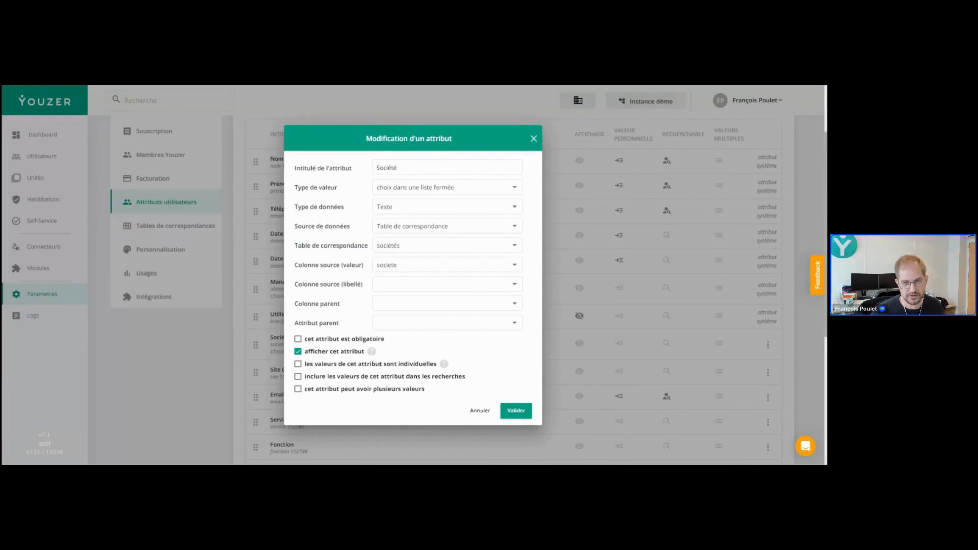
{"action": "left_click_drag", "start_coordinate": [295, 266], "coordinate": [347, 266]}
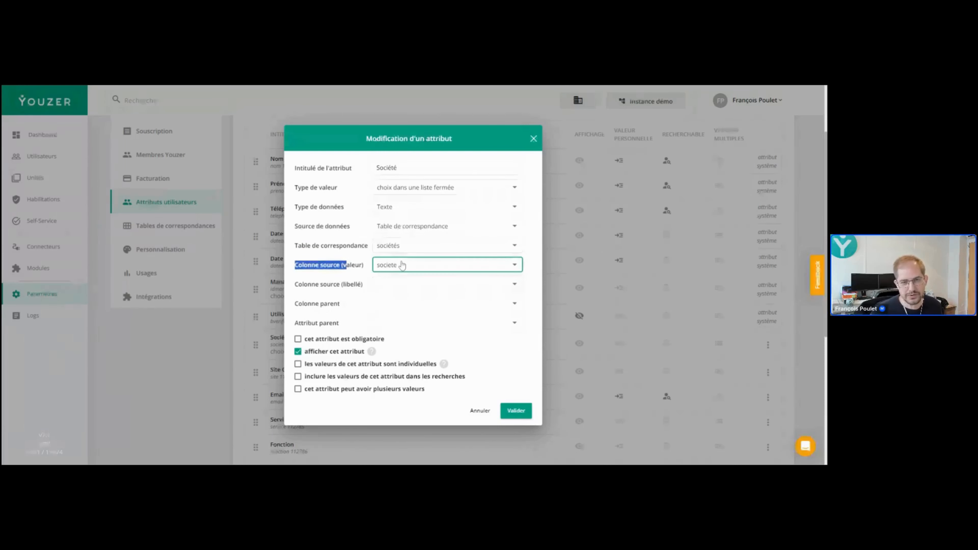
{"action": "left_click", "coordinate": [327, 277]}
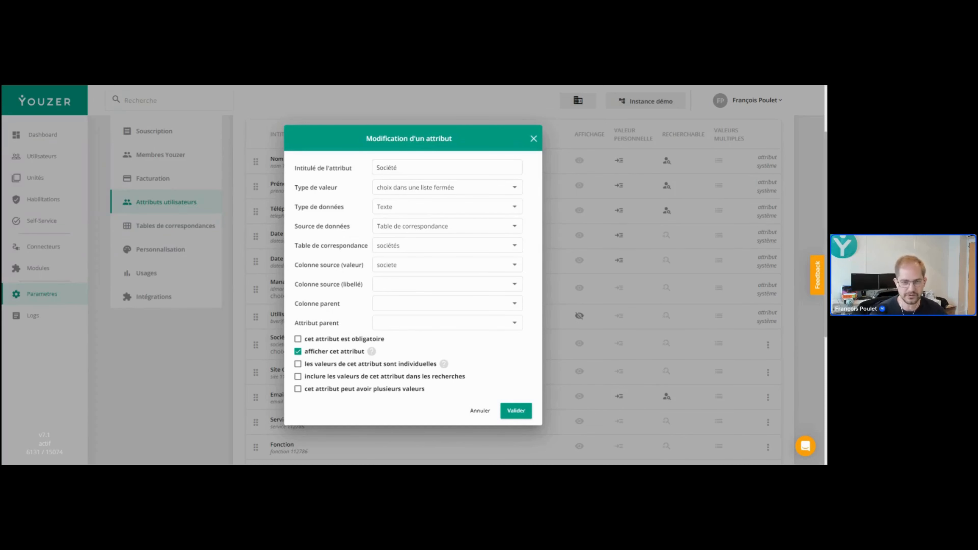
{"action": "left_click", "coordinate": [509, 411]}
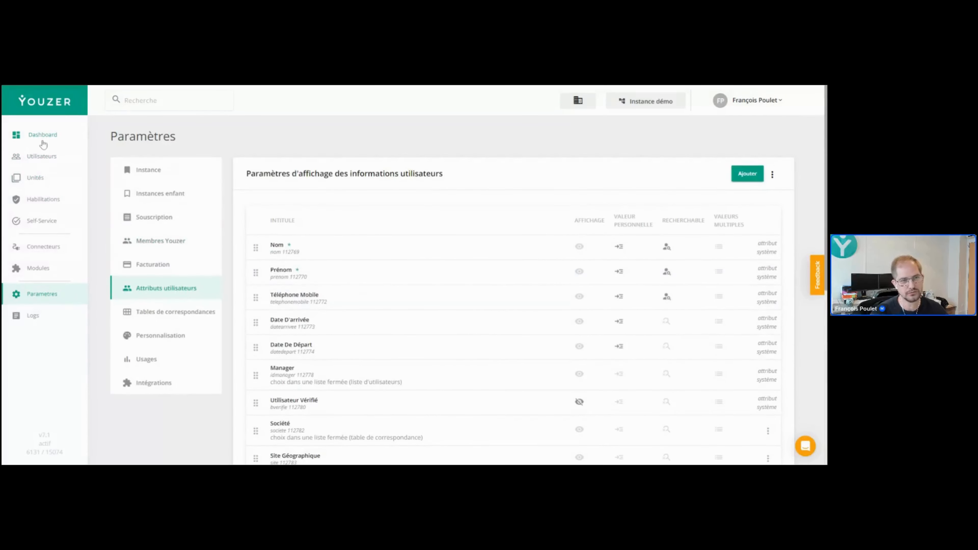
Check which companies the "Société" field offers in the new user form, without creating a user.
{"action": "left_click", "coordinate": [40, 158]}
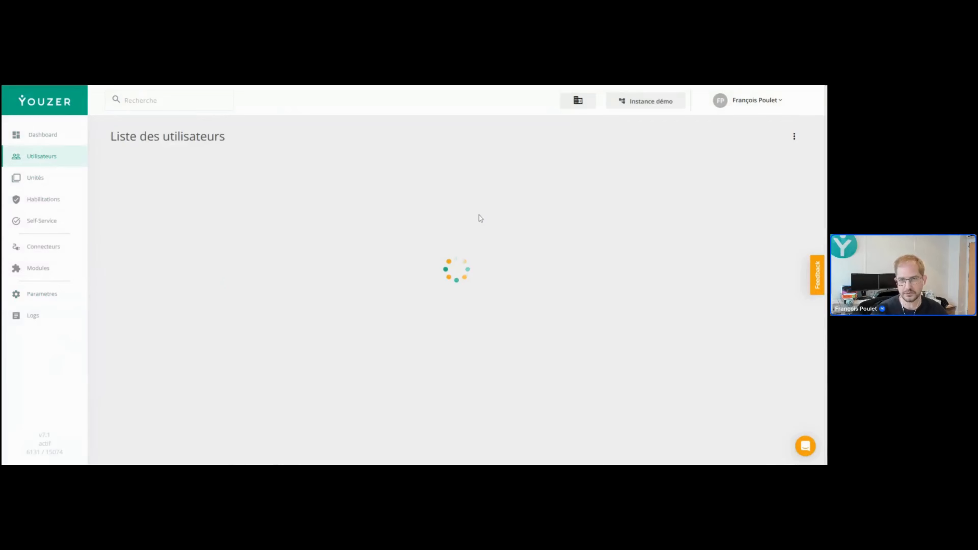
{"action": "left_click", "coordinate": [770, 165]}
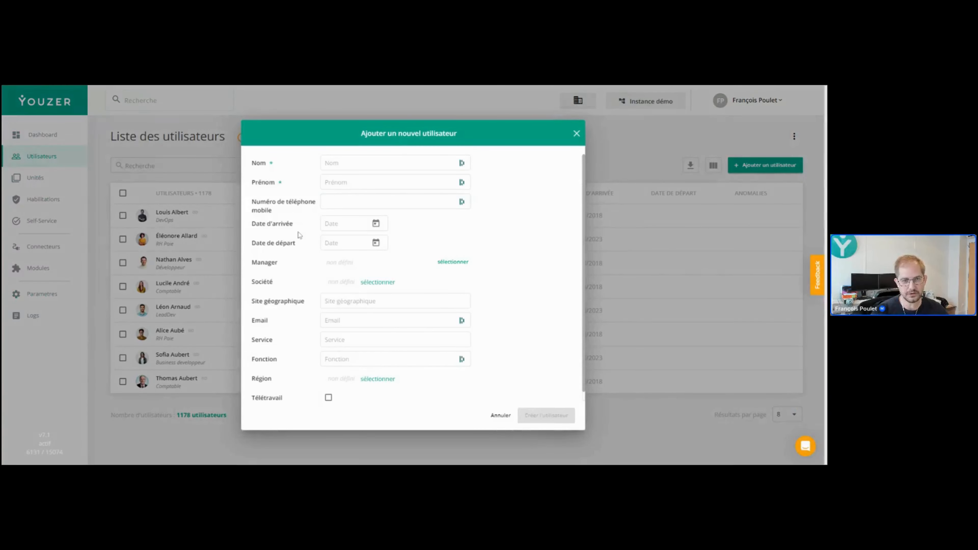
{"action": "double_click", "coordinate": [300, 281]}
{"action": "left_click", "coordinate": [300, 281]}
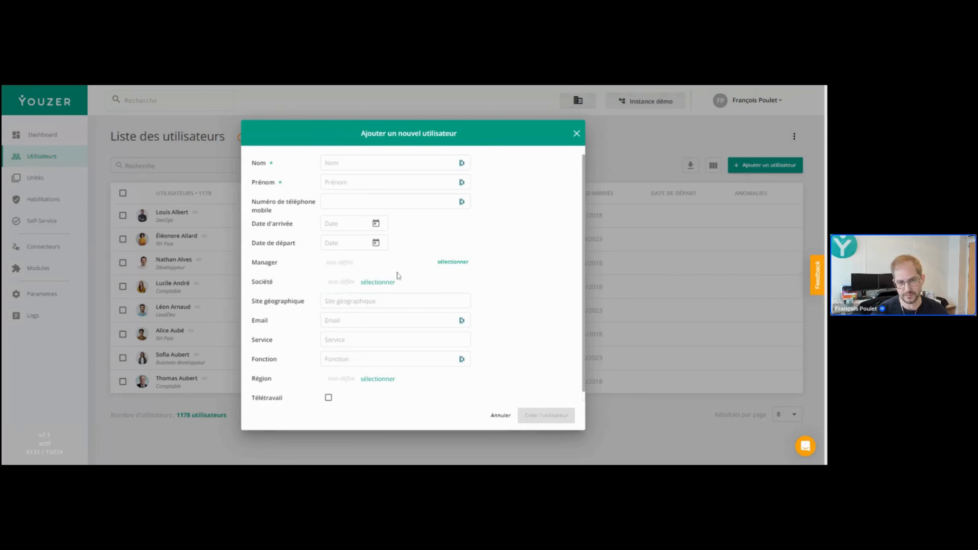
{"action": "left_click", "coordinate": [375, 283]}
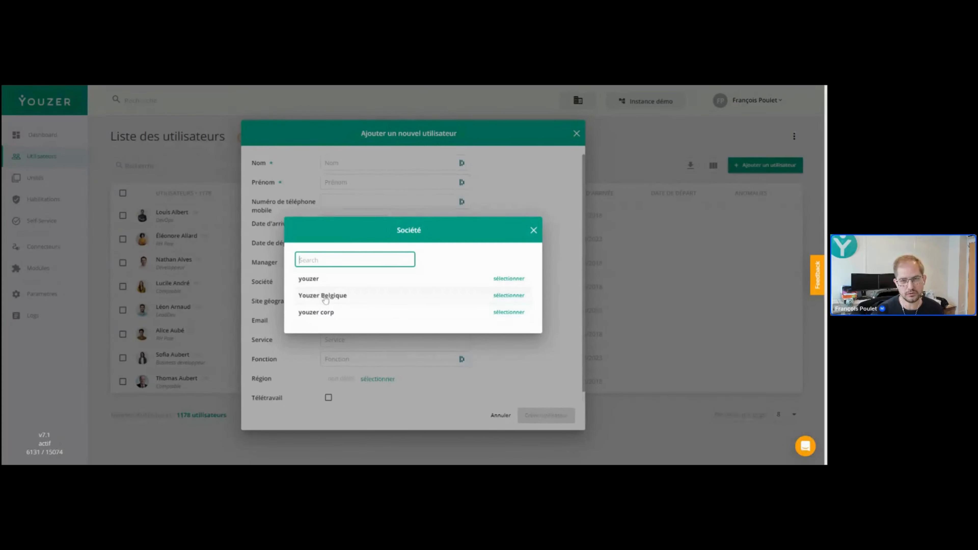
{"action": "left_click", "coordinate": [533, 230]}
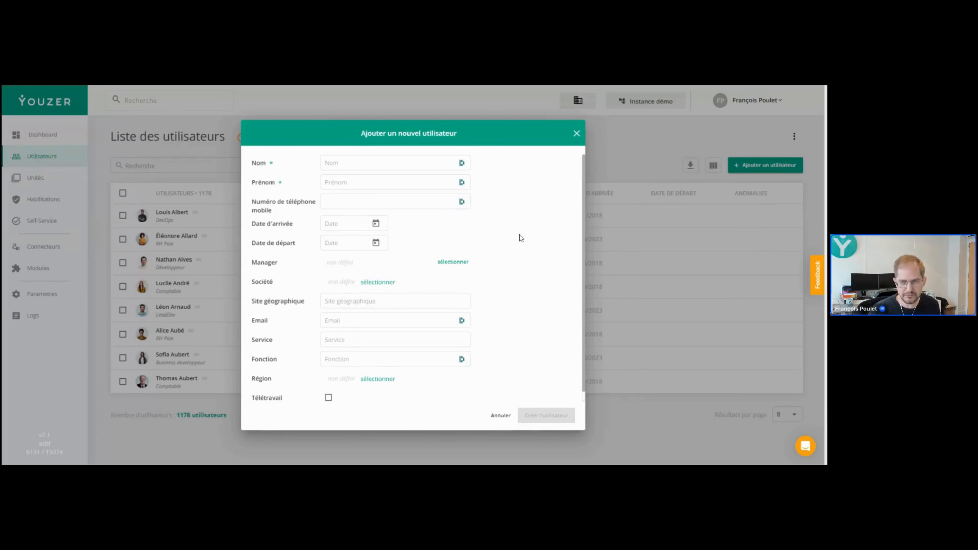
{"action": "left_click", "coordinate": [577, 134]}
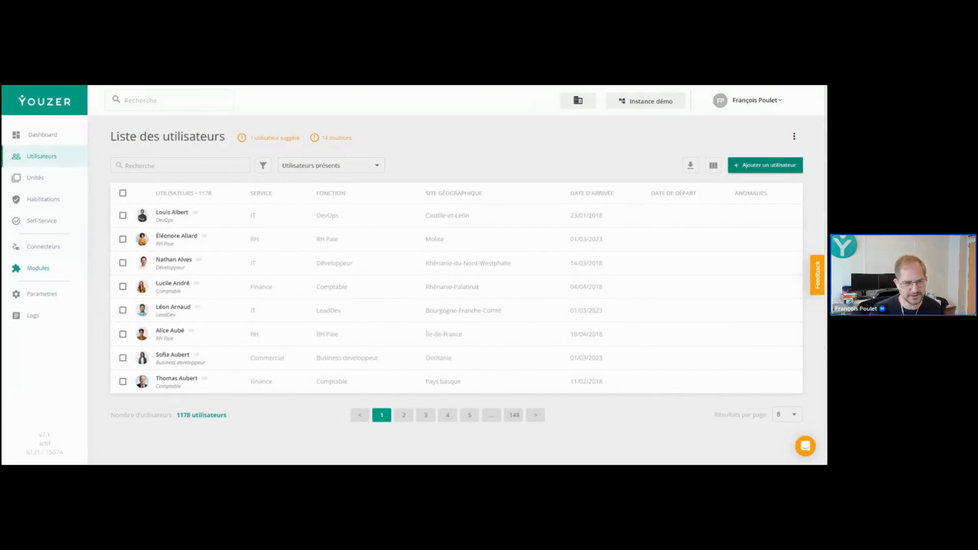
Open the Active Directory connector configuration of "Package General" in the Packages module.
{"action": "left_click", "coordinate": [39, 272]}
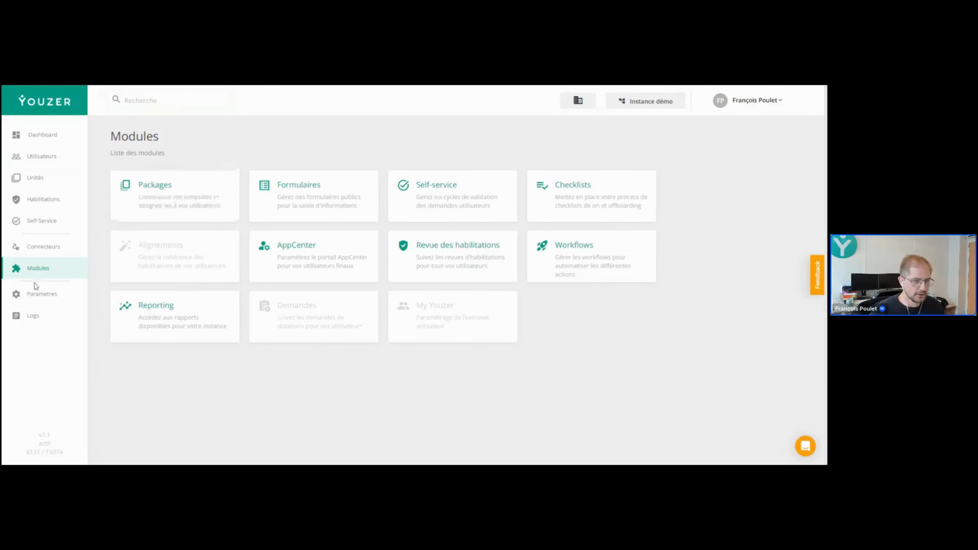
{"action": "left_click", "coordinate": [154, 187]}
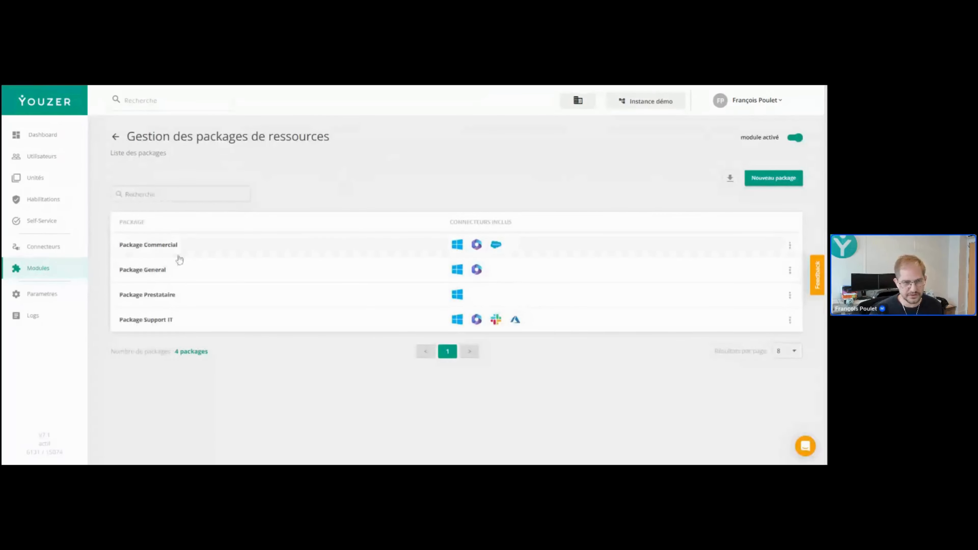
{"action": "left_click", "coordinate": [141, 272]}
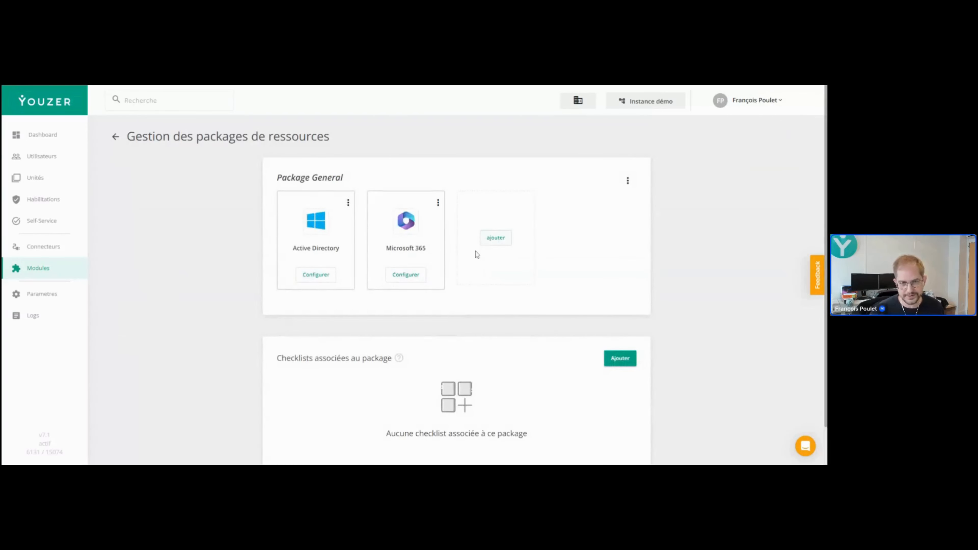
{"action": "left_click", "coordinate": [316, 275]}
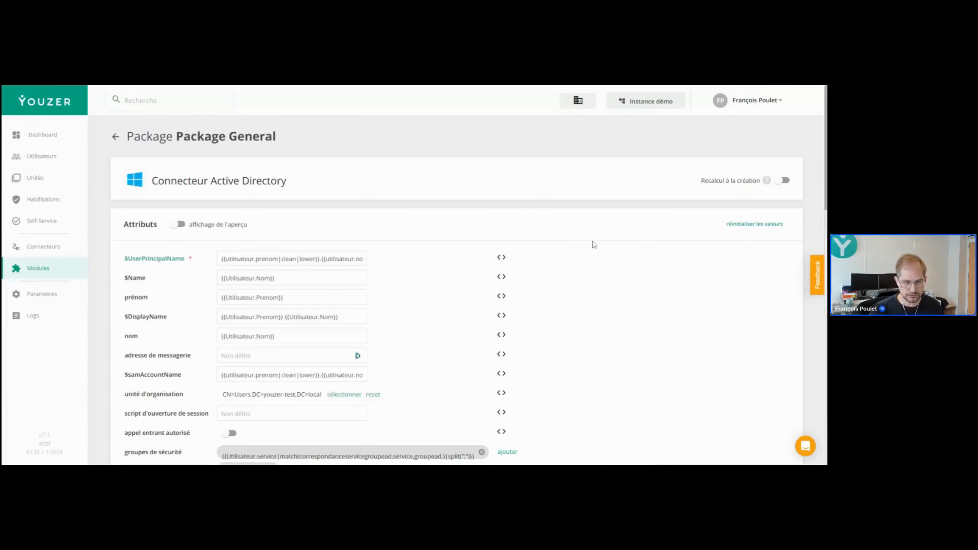
{"action": "scroll", "coordinate": [539, 263], "scroll_direction": "down", "scroll_amount": 1}
{"action": "scroll", "coordinate": [528, 264], "scroll_direction": "down", "scroll_amount": 9}
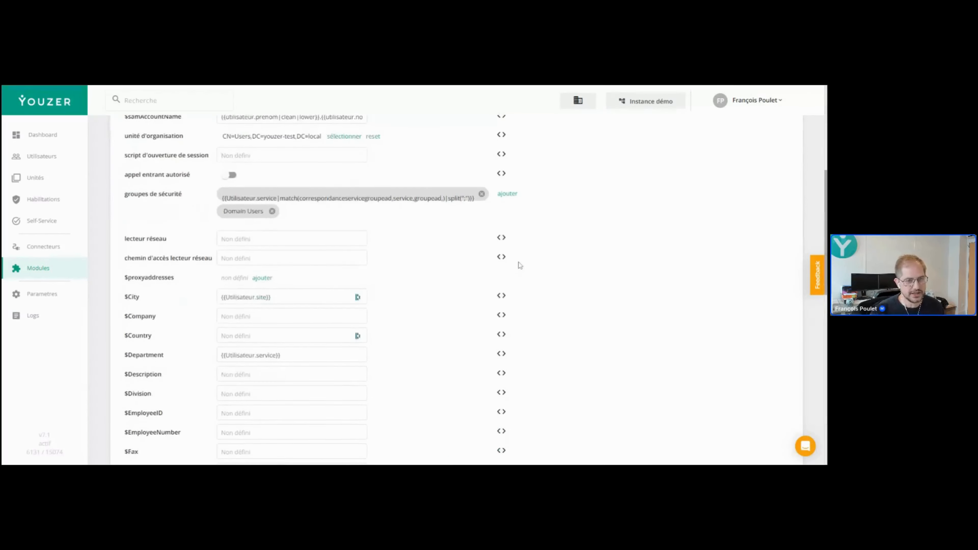
{"action": "scroll", "coordinate": [507, 277], "scroll_direction": "down", "scroll_amount": 1}
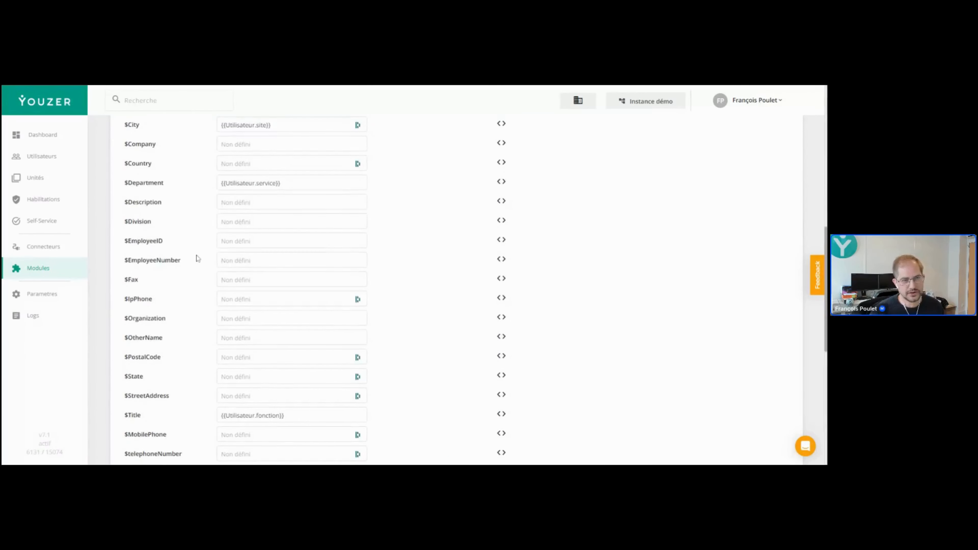
{"action": "scroll", "coordinate": [214, 235], "scroll_direction": "up", "scroll_amount": 1}
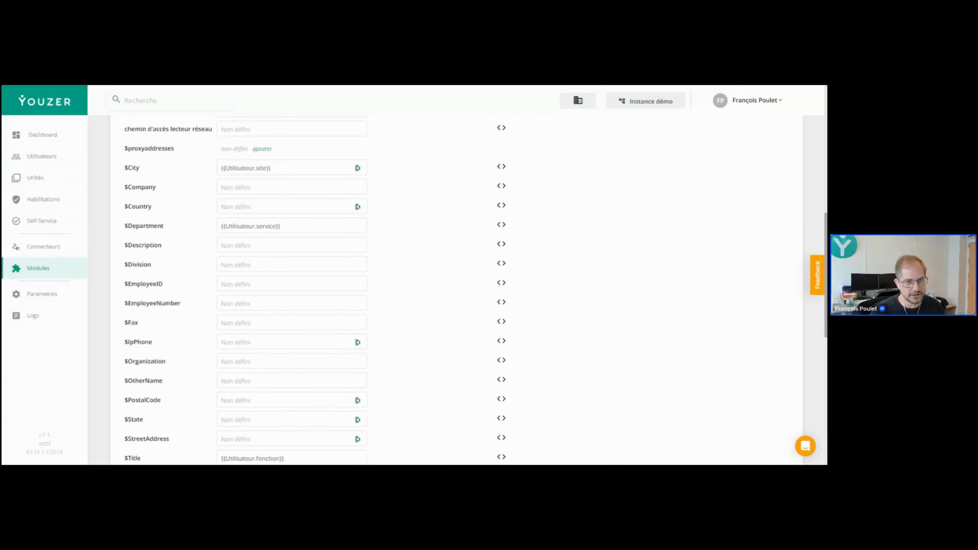
{"action": "left_click_drag", "start_coordinate": [128, 187], "coordinate": [212, 192]}
{"action": "left_click", "coordinate": [222, 188]}
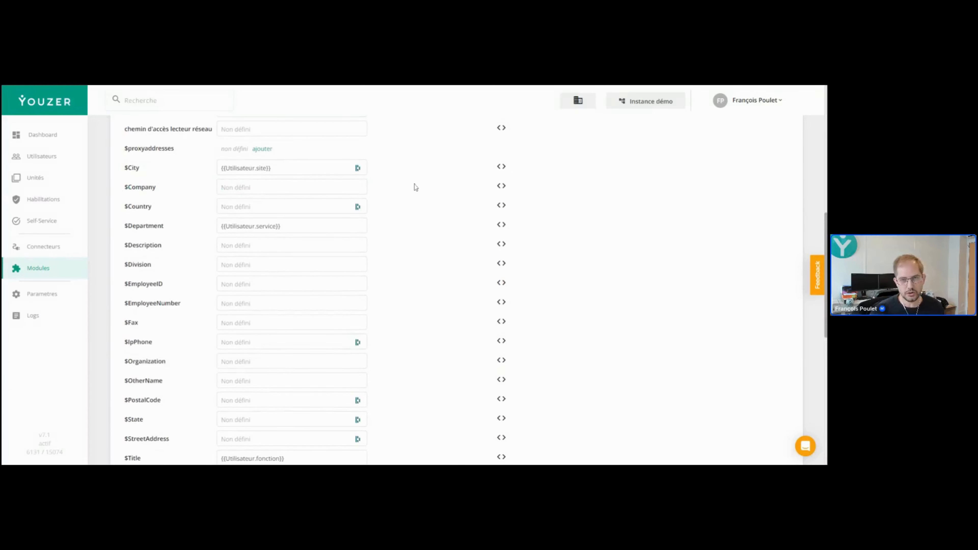
{"action": "left_click", "coordinate": [501, 186]}
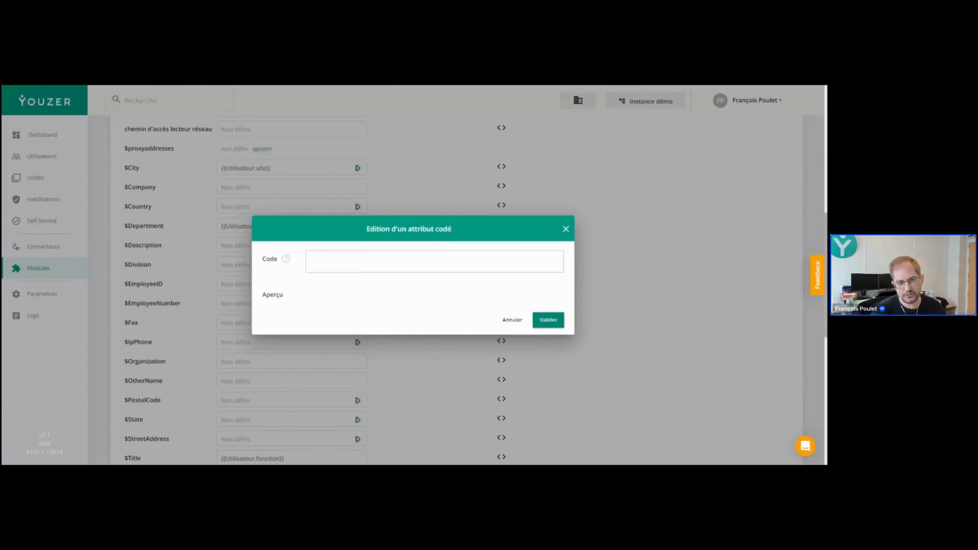
{"action": "type", "text": "{{"}
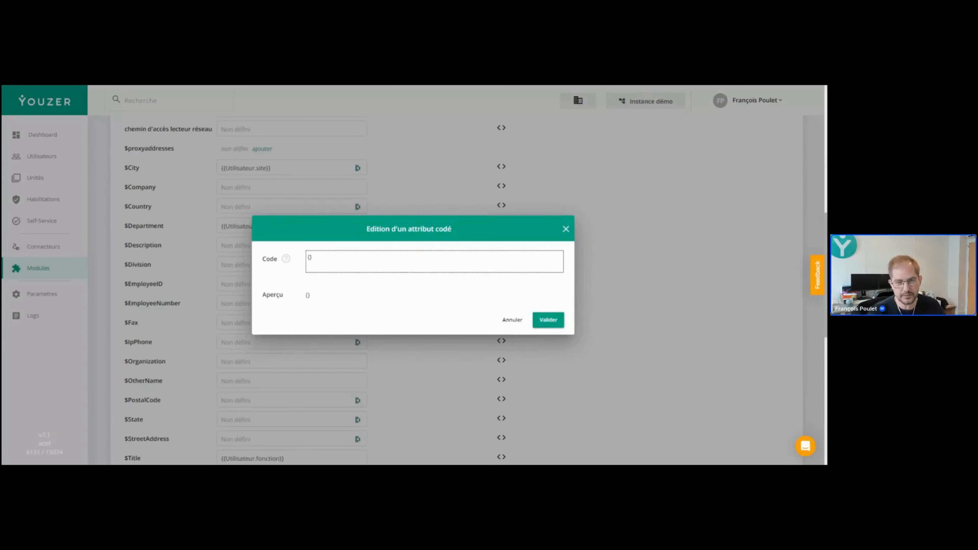
{"action": "key", "text": "Down"}
{"action": "key", "text": "Down"}
{"action": "key", "text": "Return"}
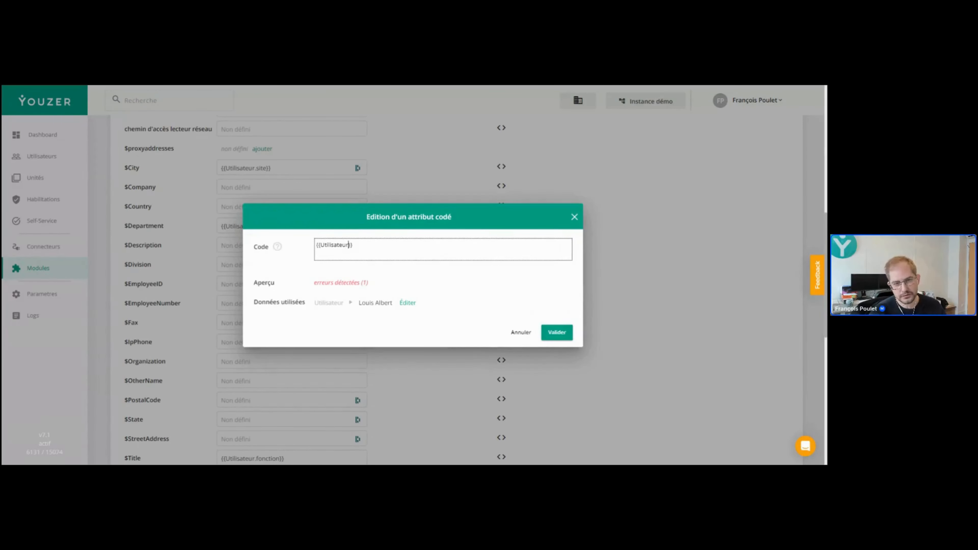
{"action": "type", "text": "."}
{"action": "type", "text": "societe"}
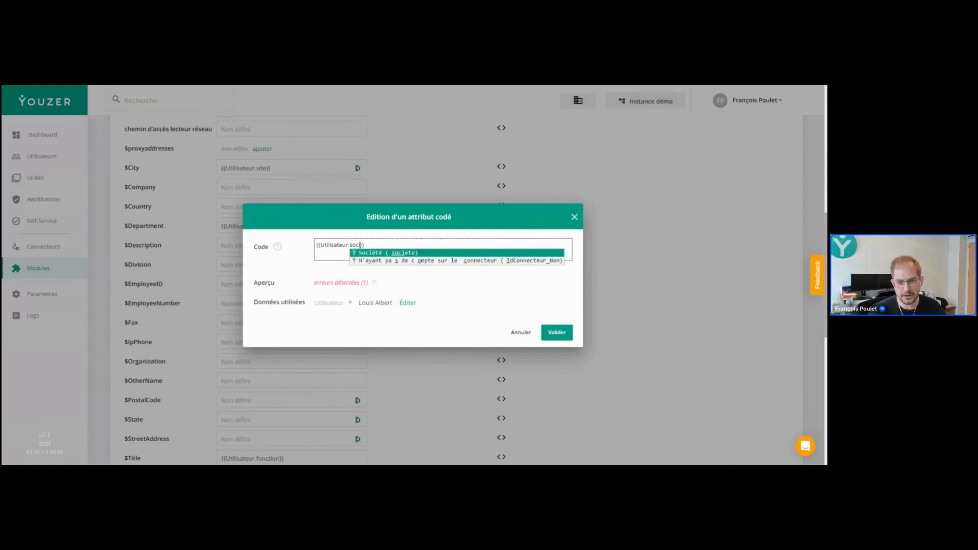
{"action": "left_click", "coordinate": [380, 256]}
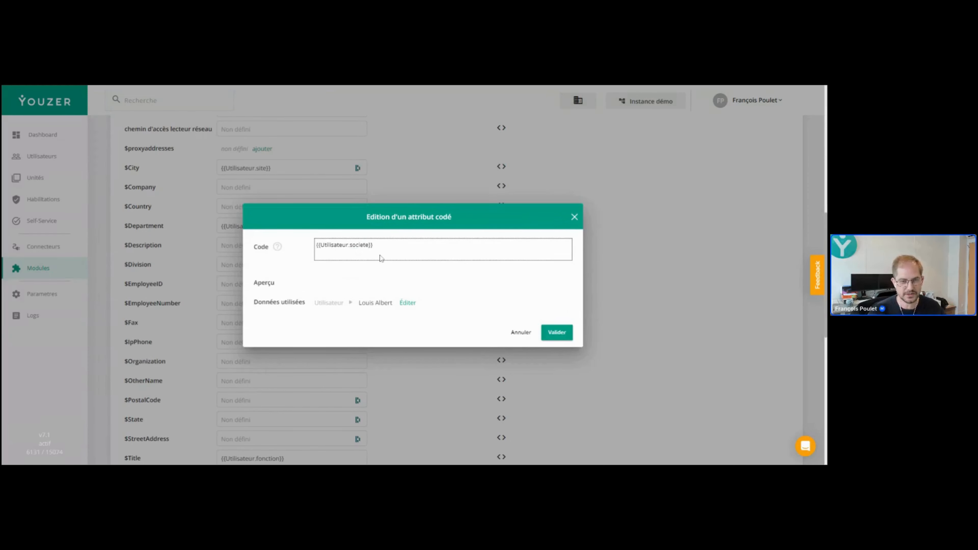
{"action": "left_click", "coordinate": [574, 217]}
Open the profile of the user whose data feeds the code preview, set "Société" to "youzer" in the information section, and save.
{"action": "left_click", "coordinate": [42, 156]}
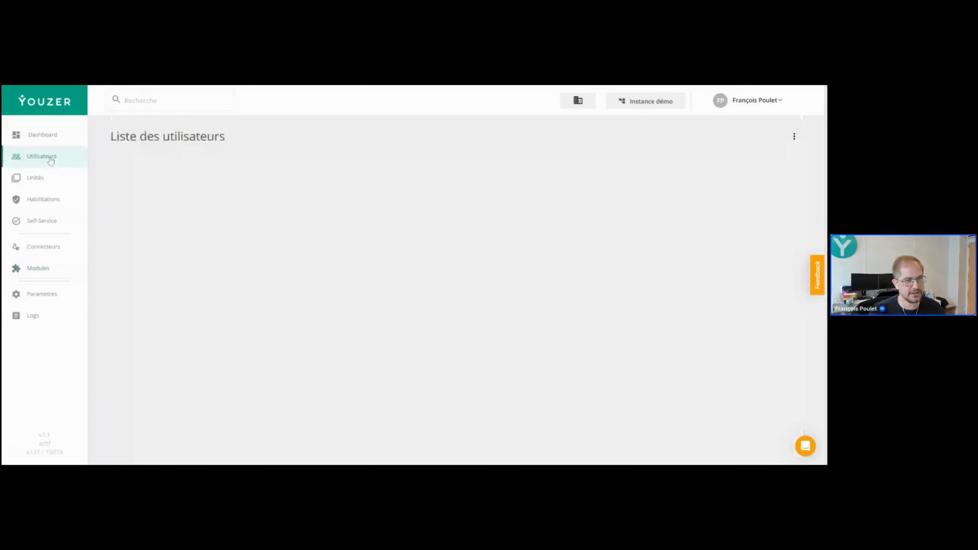
{"action": "left_click", "coordinate": [169, 212]}
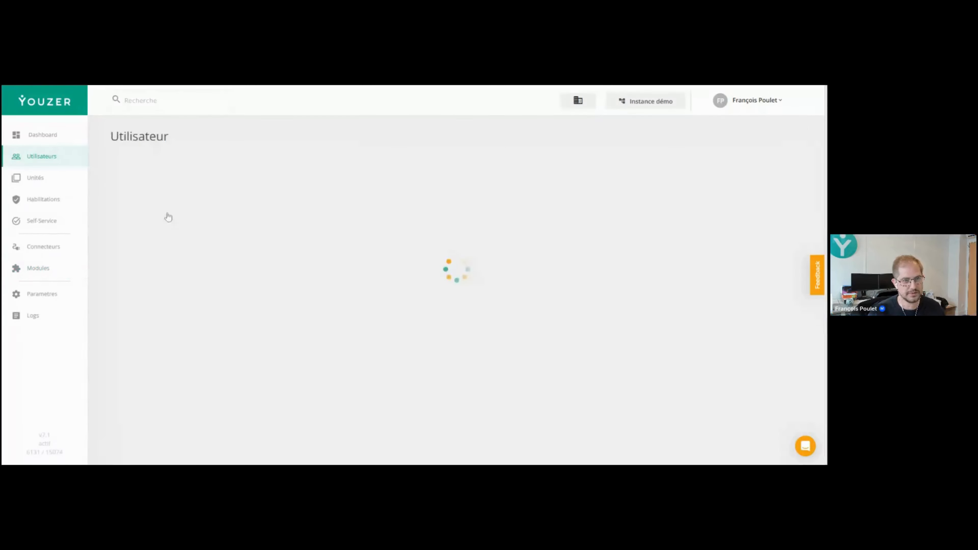
{"action": "left_click", "coordinate": [384, 169]}
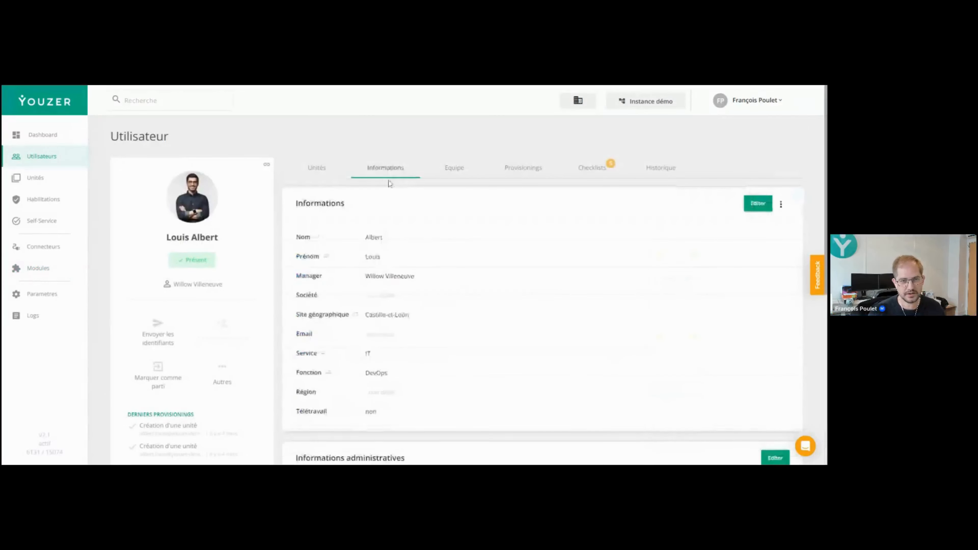
{"action": "left_click", "coordinate": [757, 204]}
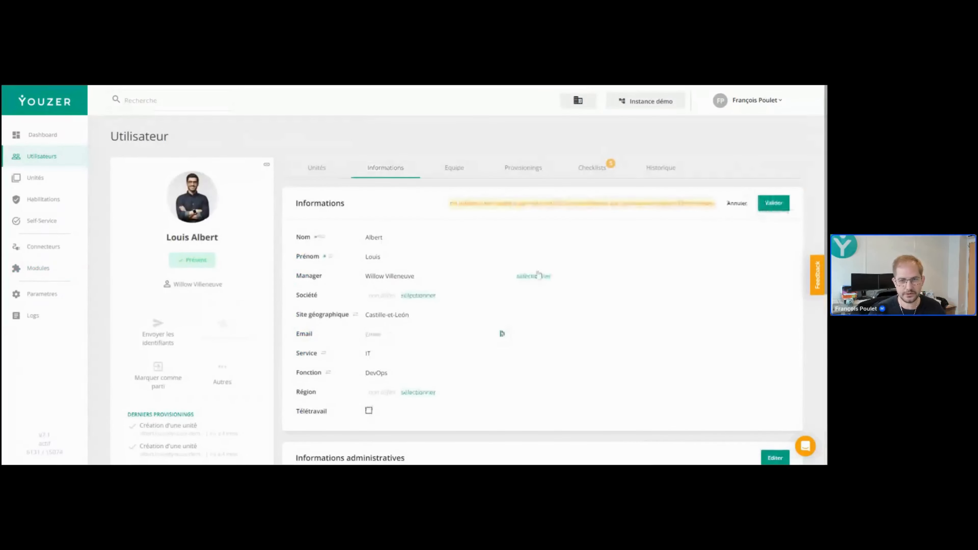
{"action": "left_click", "coordinate": [418, 296]}
{"action": "left_click", "coordinate": [507, 279]}
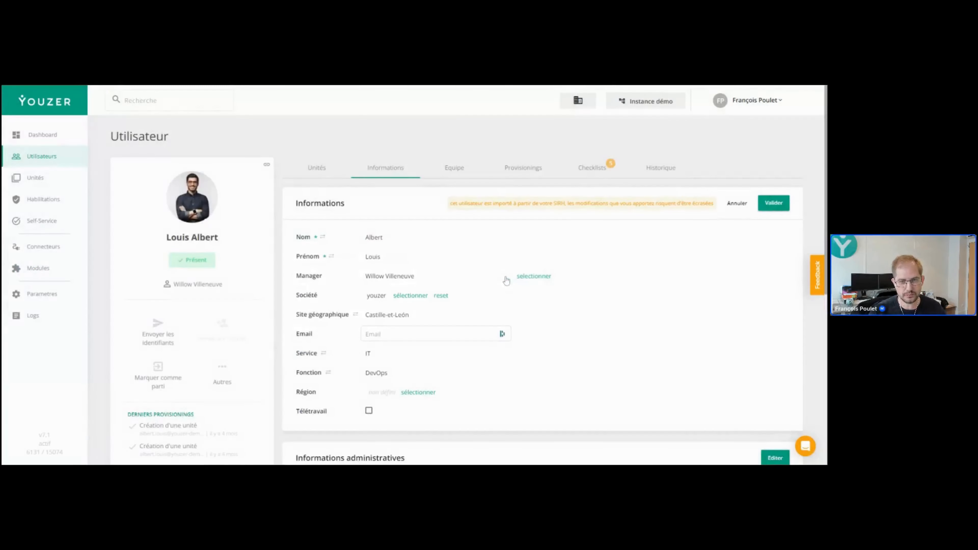
{"action": "left_click", "coordinate": [780, 206]}
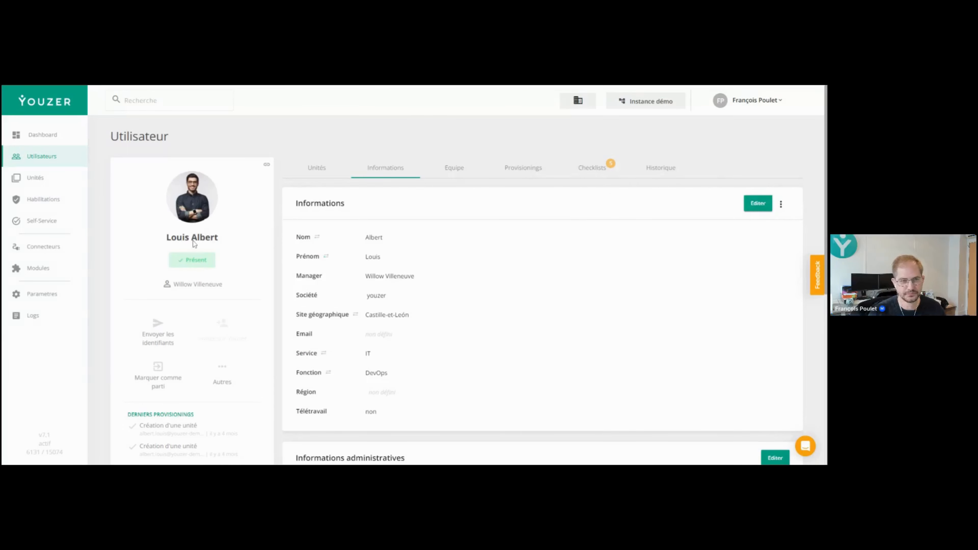
Reopen the Active Directory connector configuration of "Package General" in the Packages module.
{"action": "left_click", "coordinate": [35, 269]}
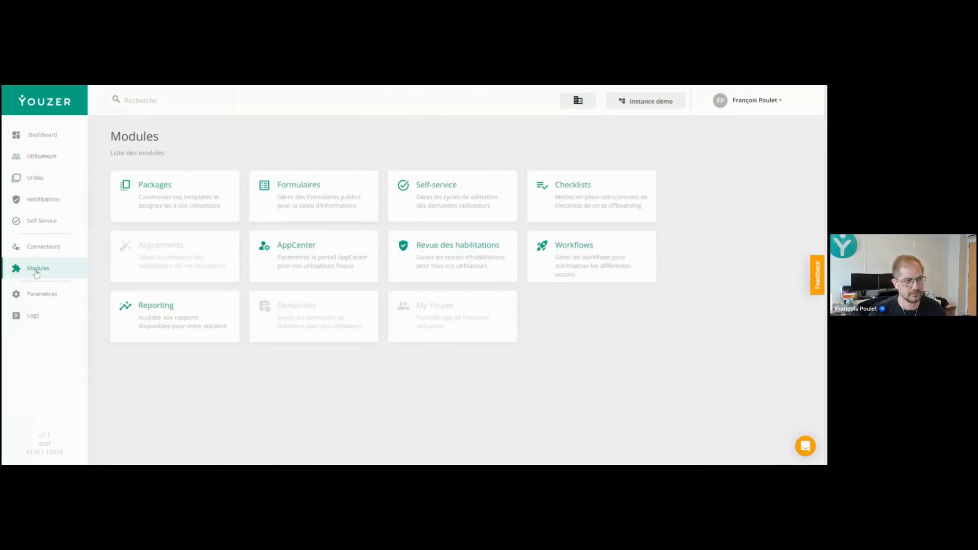
{"action": "left_click", "coordinate": [152, 186]}
{"action": "left_click", "coordinate": [148, 268]}
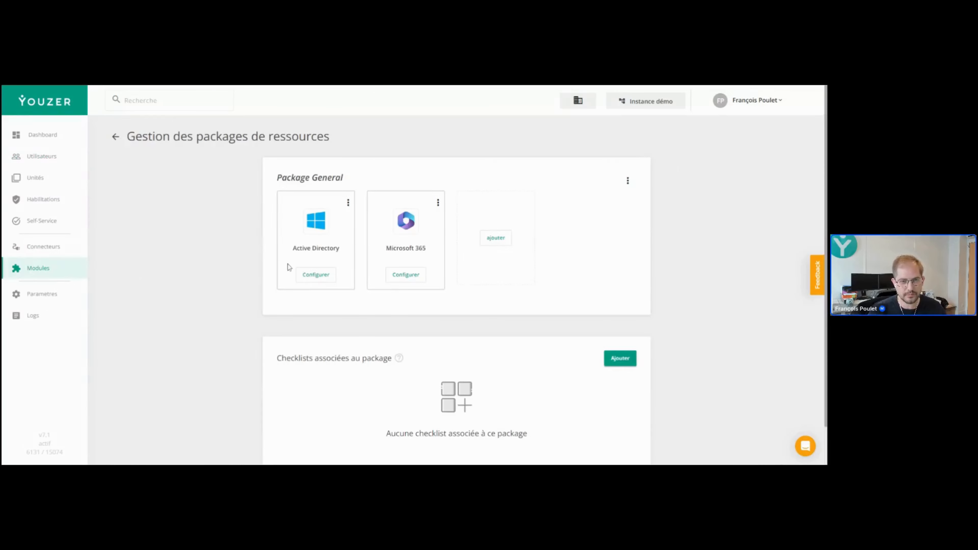
{"action": "left_click", "coordinate": [317, 278]}
Set the $Company attribute to the code {{Utilisateur.societe}} and validate it.
{"action": "scroll", "coordinate": [183, 312], "scroll_direction": "down", "scroll_amount": 7}
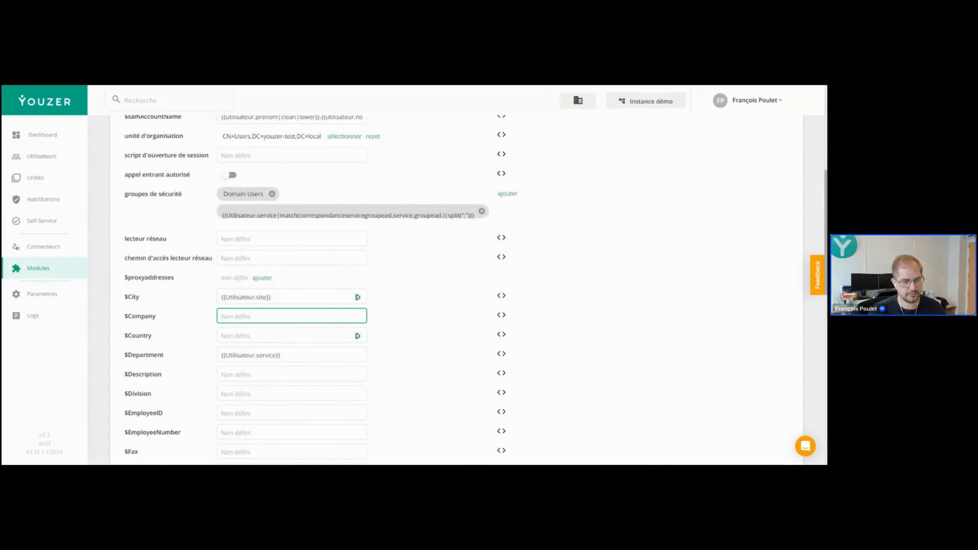
{"action": "left_click", "coordinate": [501, 315]}
{"action": "left_click", "coordinate": [420, 271]}
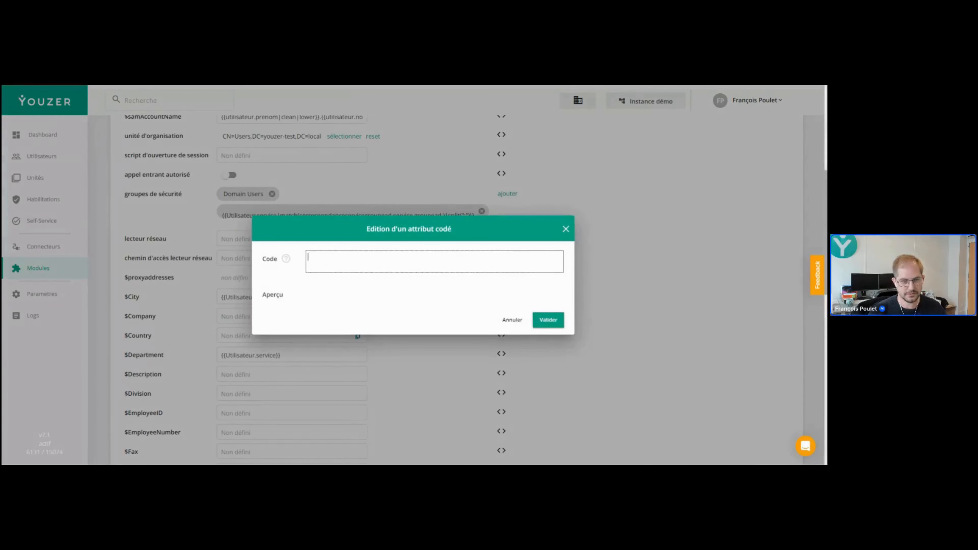
{"action": "type", "text": "{{"}
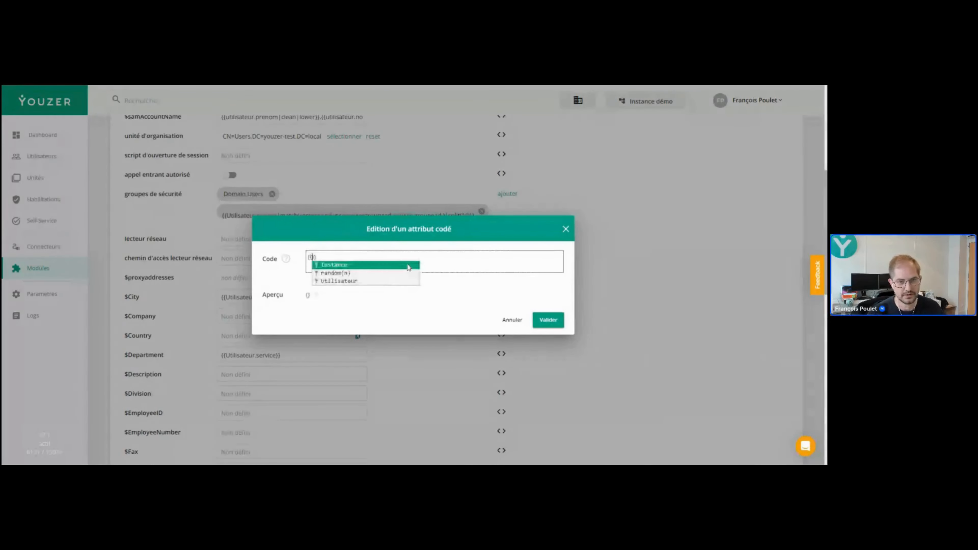
{"action": "key", "text": "Down"}
{"action": "key", "text": "Down"}
{"action": "key", "text": "Return"}
{"action": "type", "text": "sateur.s"}
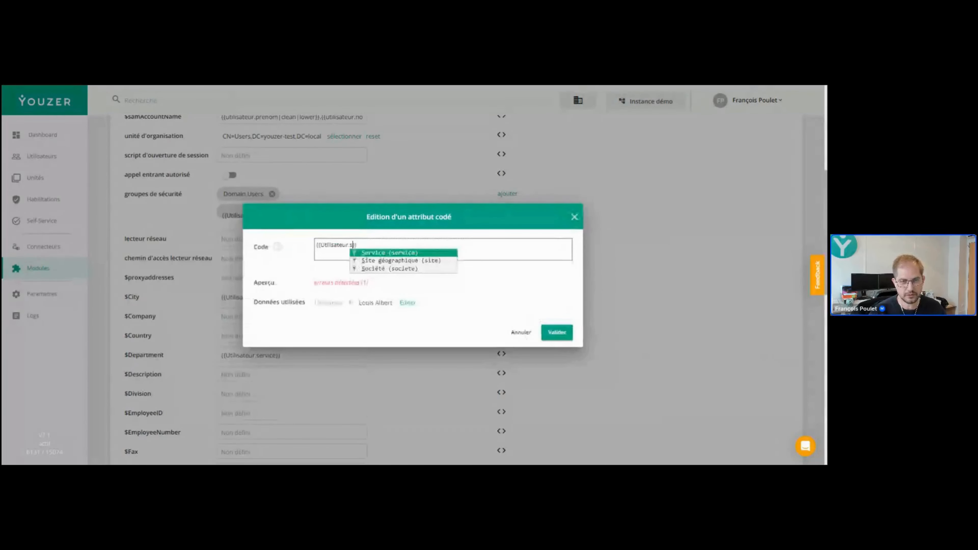
{"action": "key", "text": "Down"}
{"action": "key", "text": "Down"}
{"action": "key", "text": "Return"}
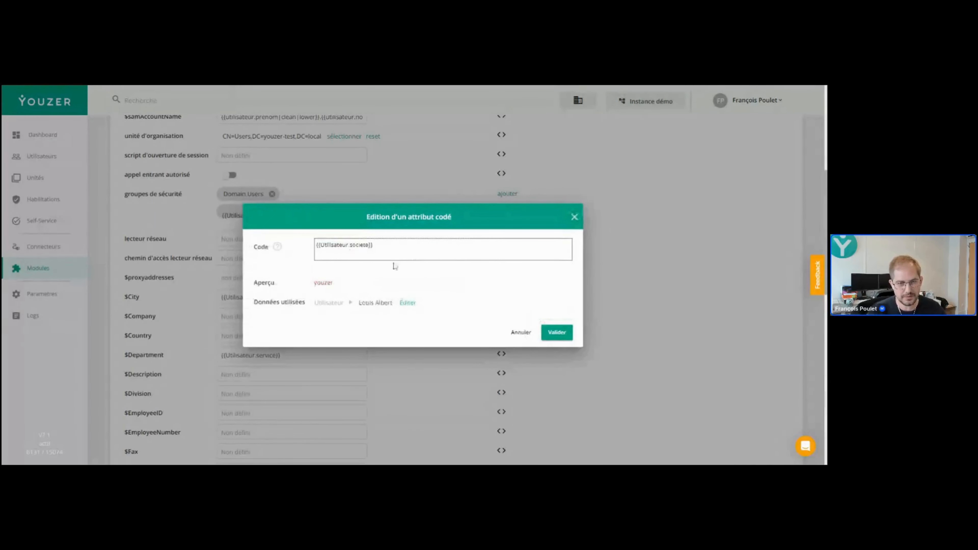
{"action": "left_click", "coordinate": [338, 285]}
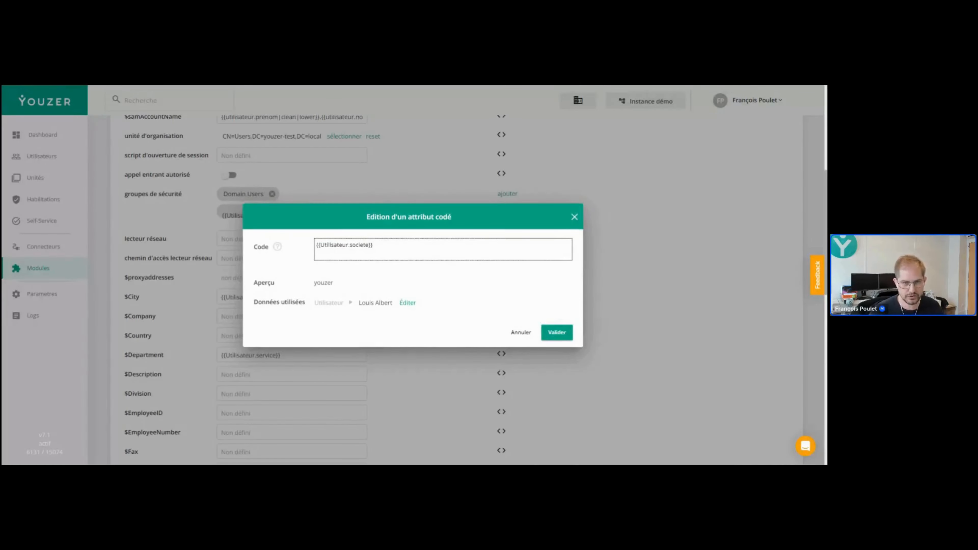
{"action": "left_click", "coordinate": [556, 332]}
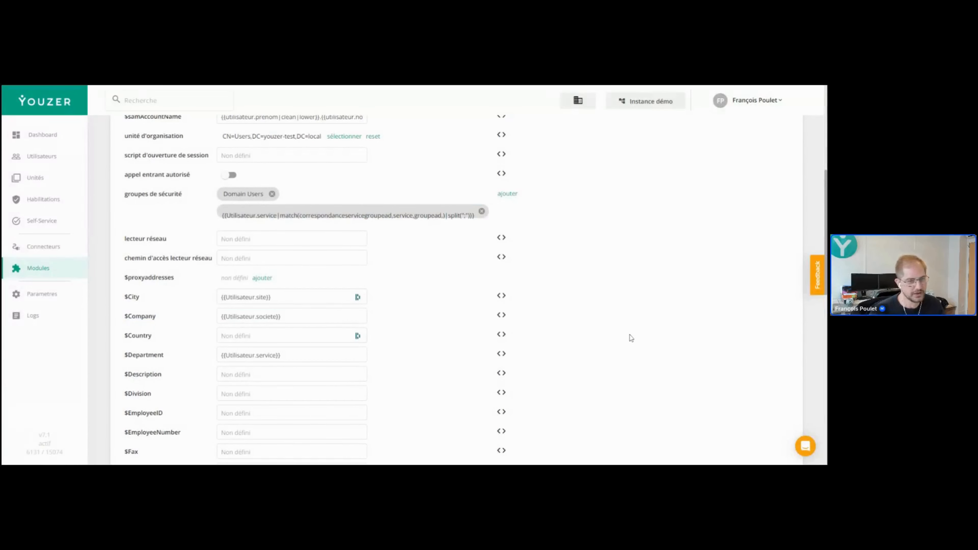
Open the code editor of the $PostalCode attribute and enter {{Utilisateur.societe}} as its code.
{"action": "scroll", "coordinate": [628, 332], "scroll_direction": "down", "scroll_amount": 1}
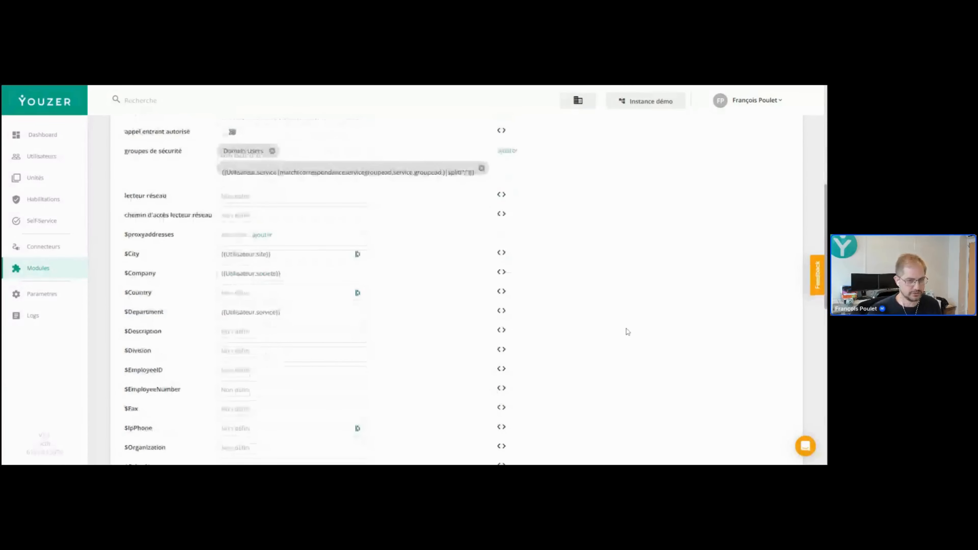
{"action": "scroll", "coordinate": [628, 332], "scroll_direction": "down", "scroll_amount": 1}
{"action": "scroll", "coordinate": [628, 333], "scroll_direction": "down", "scroll_amount": 3}
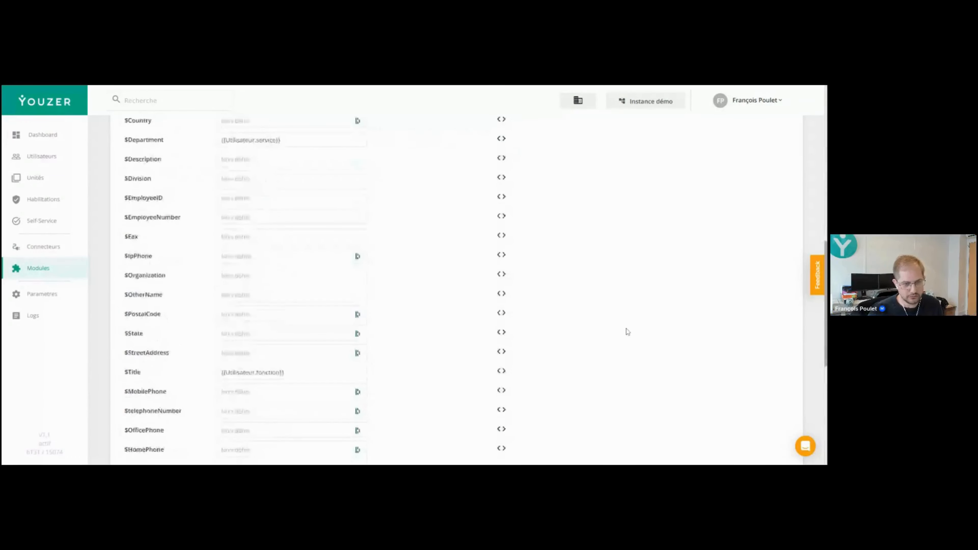
{"action": "scroll", "coordinate": [627, 332], "scroll_direction": "down", "scroll_amount": 1}
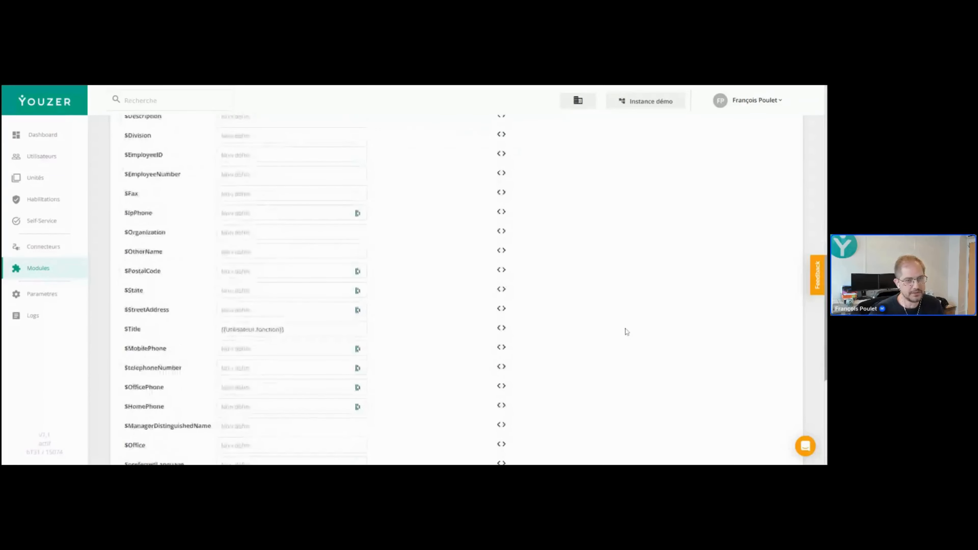
{"action": "left_click_drag", "start_coordinate": [153, 271], "coordinate": [139, 112]}
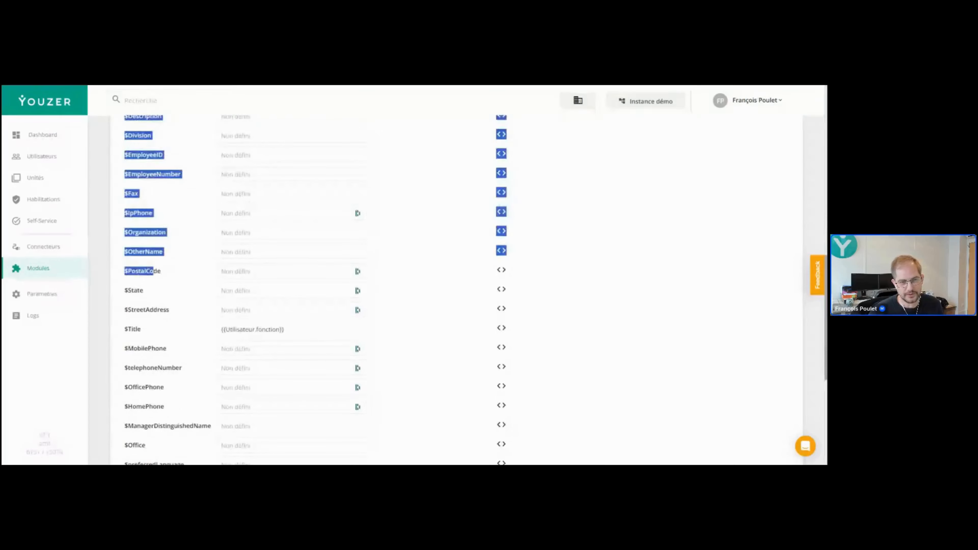
{"action": "left_click", "coordinate": [159, 272]}
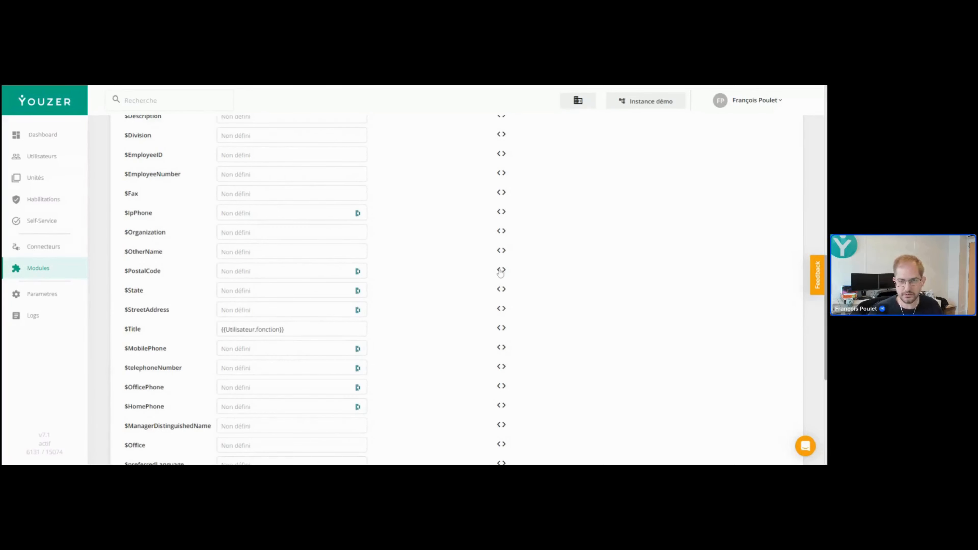
{"action": "left_click", "coordinate": [501, 270]}
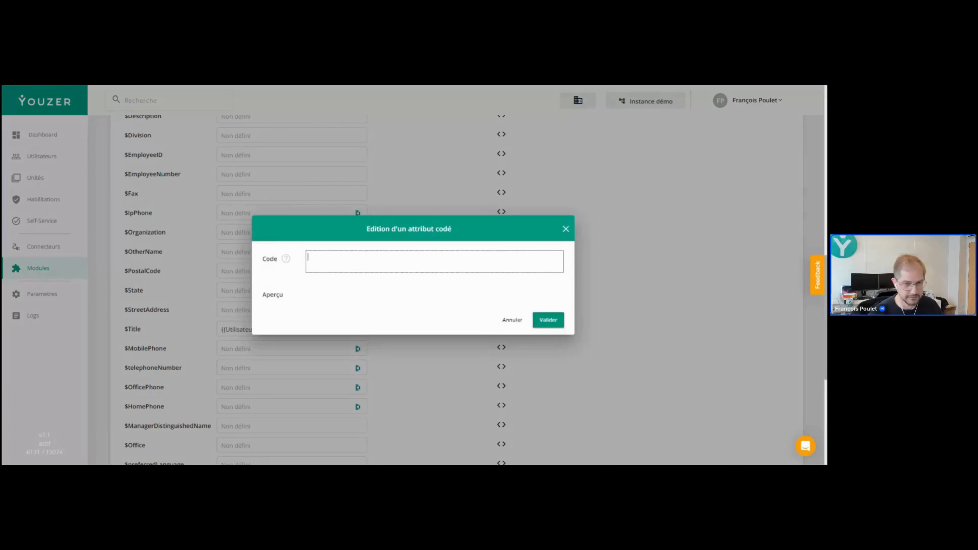
{"action": "type", "text": "{{uti"}
{"action": "key", "text": "Return"}
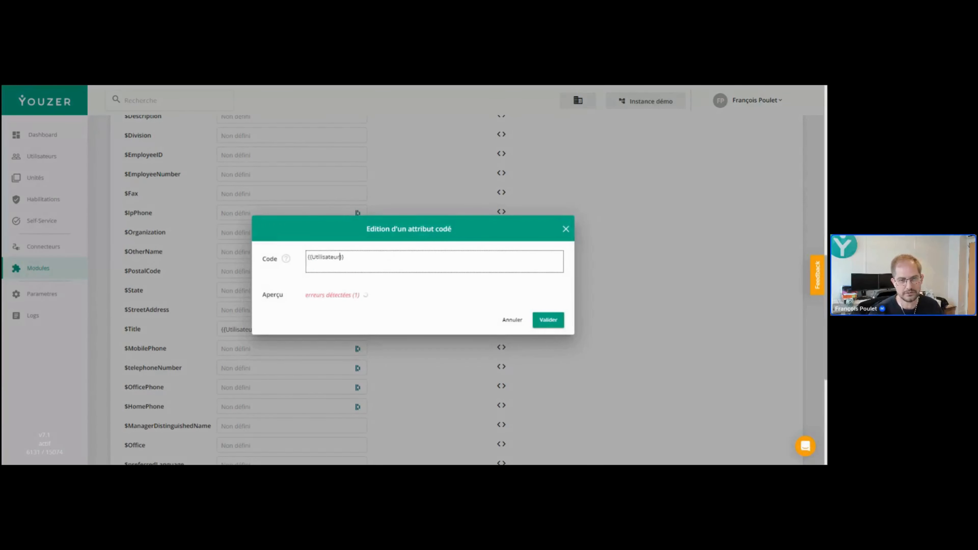
{"action": "type", "text": ".societe"}
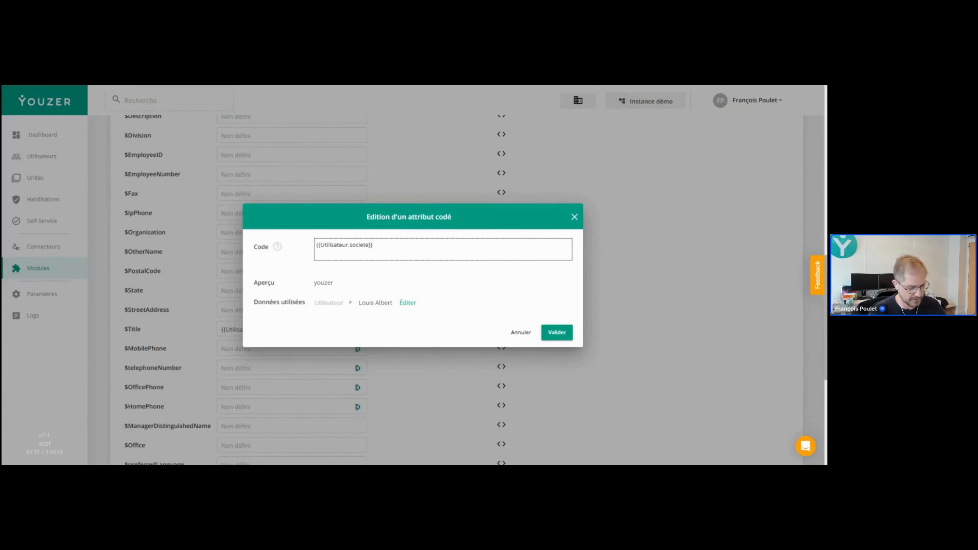
Append the match function to Utilisateur.societe in the $PostalCode code, with the "sociétés (societes)" table as its first argument.
{"action": "type", "text": "|"}
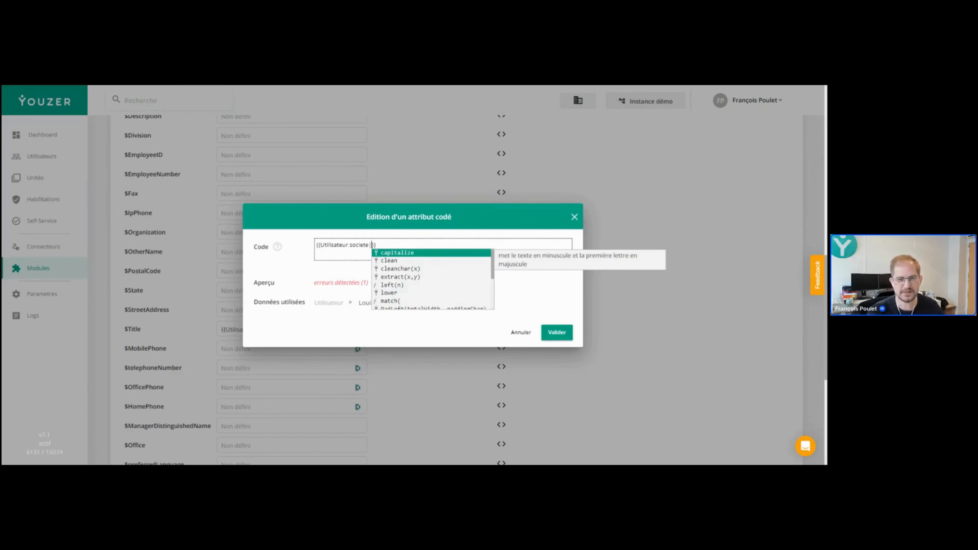
{"action": "type", "text": "match"}
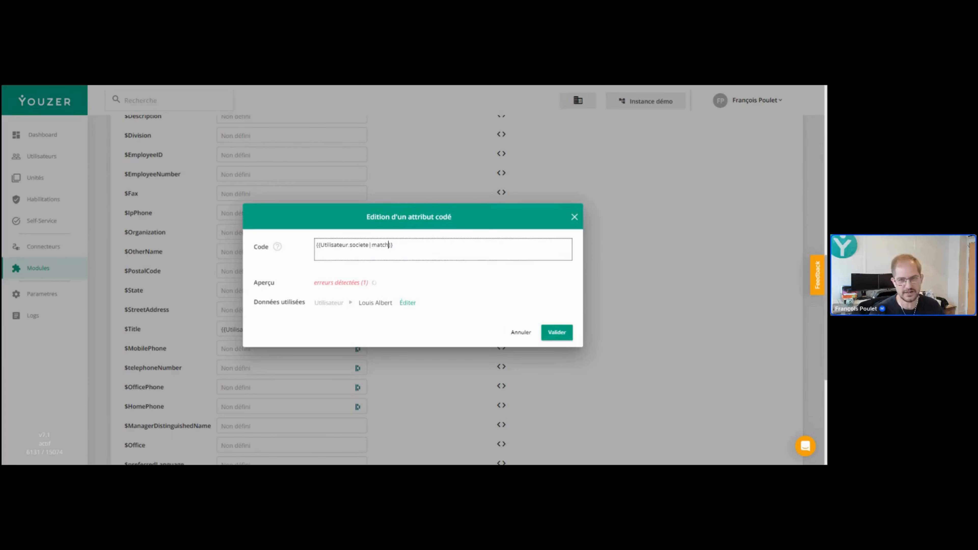
{"action": "key", "text": "Return"}
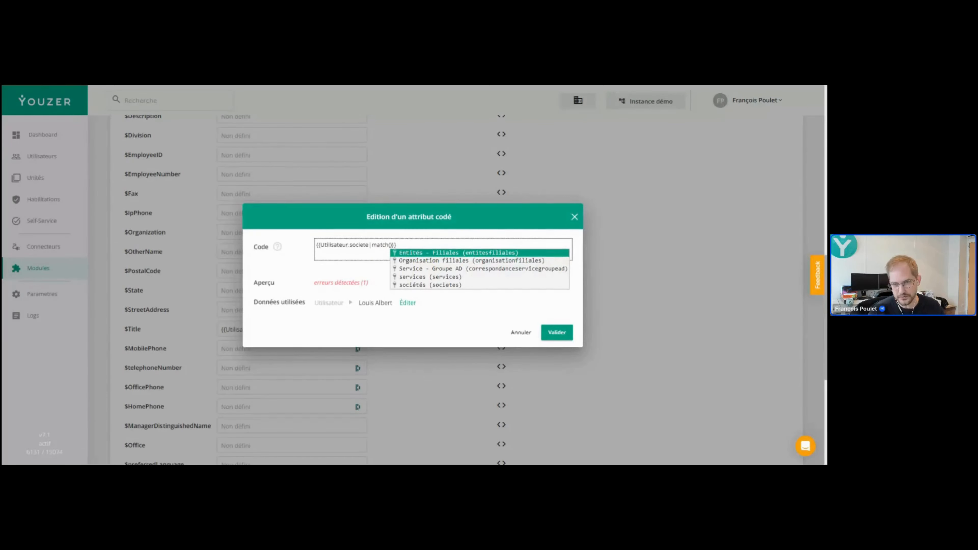
{"action": "key", "text": "Down"}
{"action": "key", "text": "Down"}
{"action": "key", "text": "Down"}
{"action": "key", "text": "Down"}
{"action": "key", "text": "Up"}
{"action": "key", "text": "Up"}
{"action": "key", "text": "Up"}
{"action": "key", "text": "Up"}
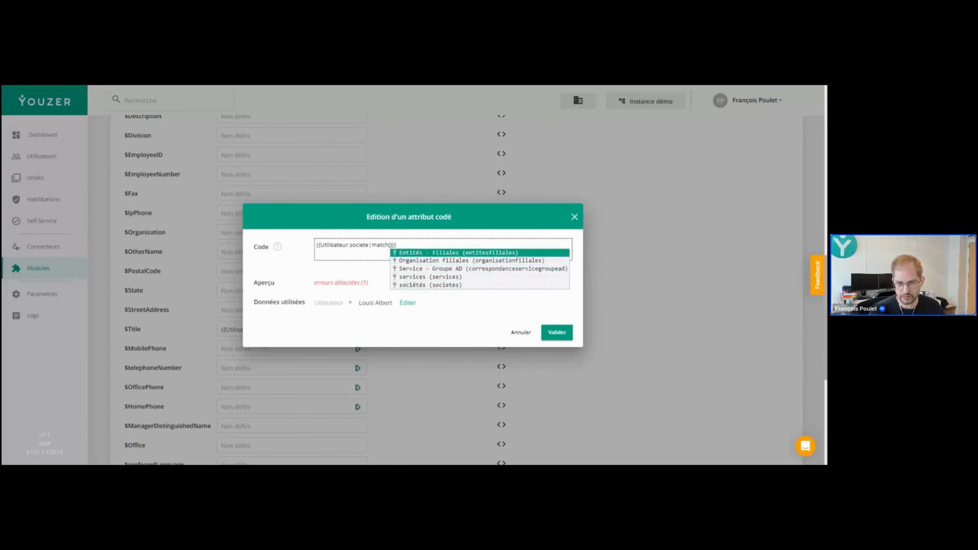
{"action": "key", "text": "Down"}
{"action": "key", "text": "Down"}
{"action": "key", "text": "Down"}
{"action": "key", "text": "Down"}
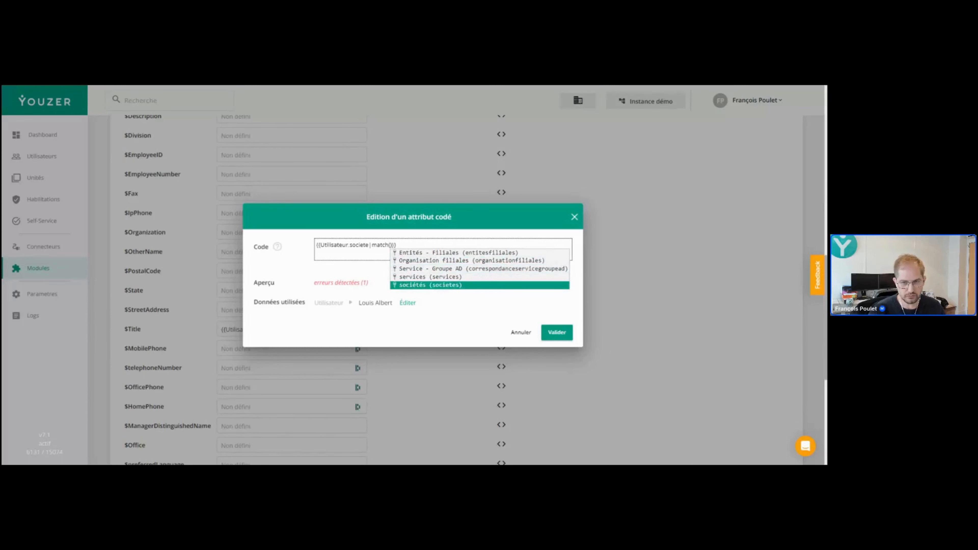
{"action": "left_click", "coordinate": [458, 286]}
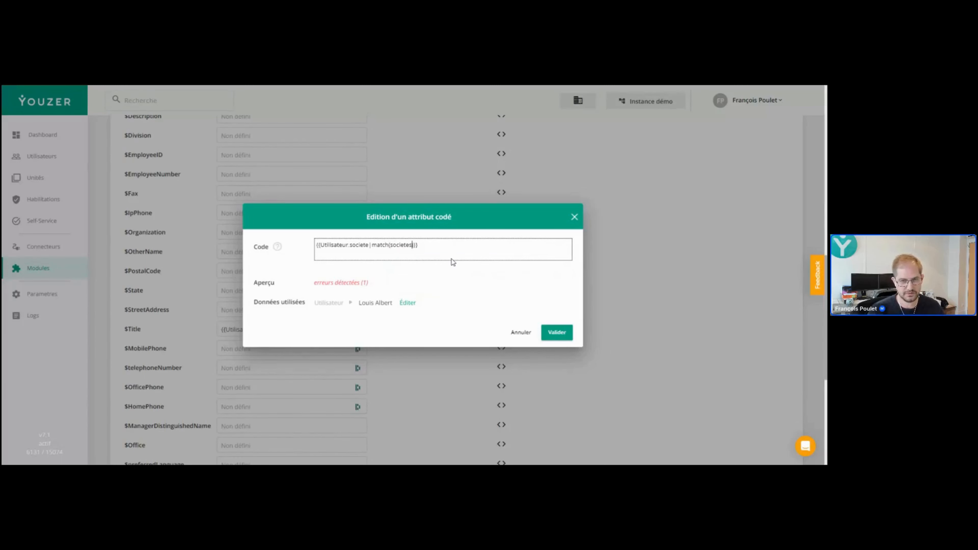
Complete the match arguments with societe as the lookup column and codepostal as the returned column, ending with a comma.
{"action": "type", "text": ","}
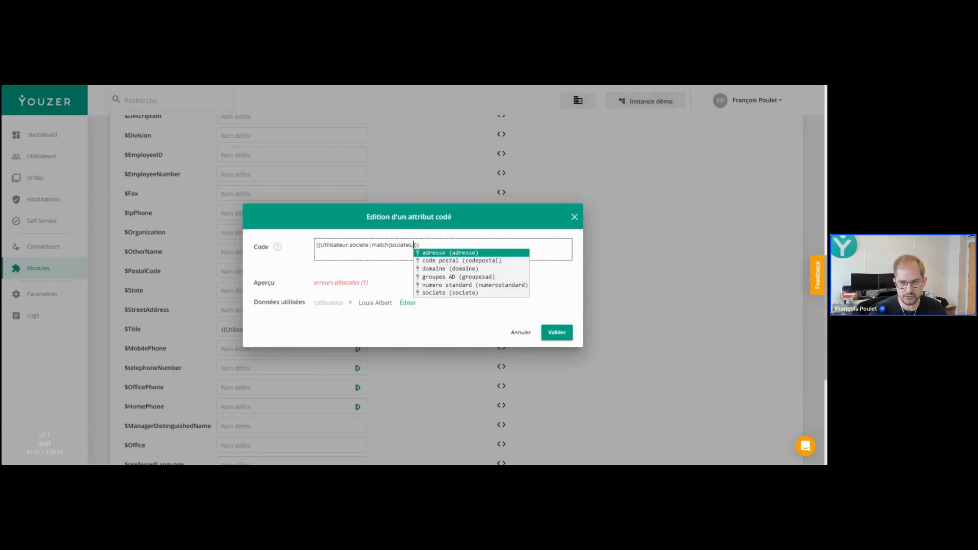
{"action": "left_click", "coordinate": [429, 293]}
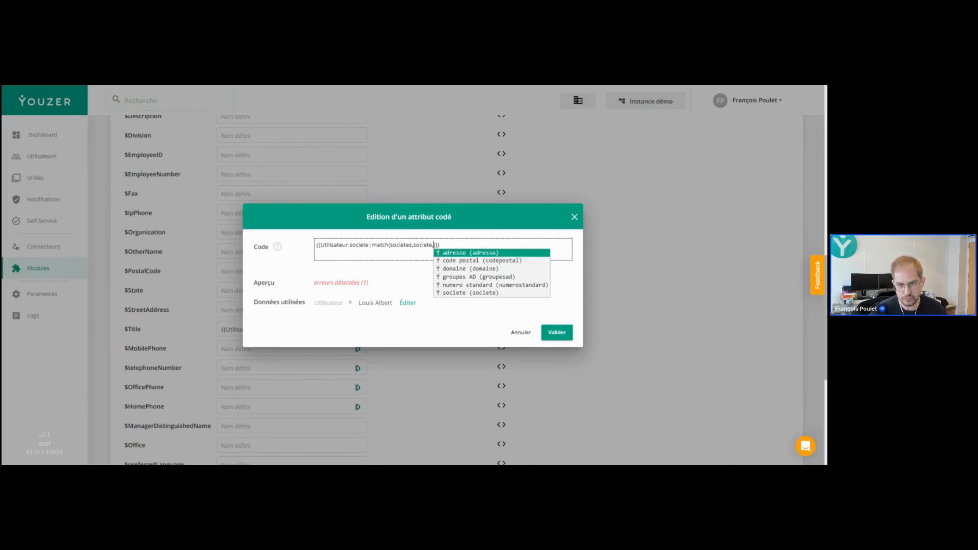
{"action": "left_click", "coordinate": [465, 263]}
{"action": "type", "text": ","}
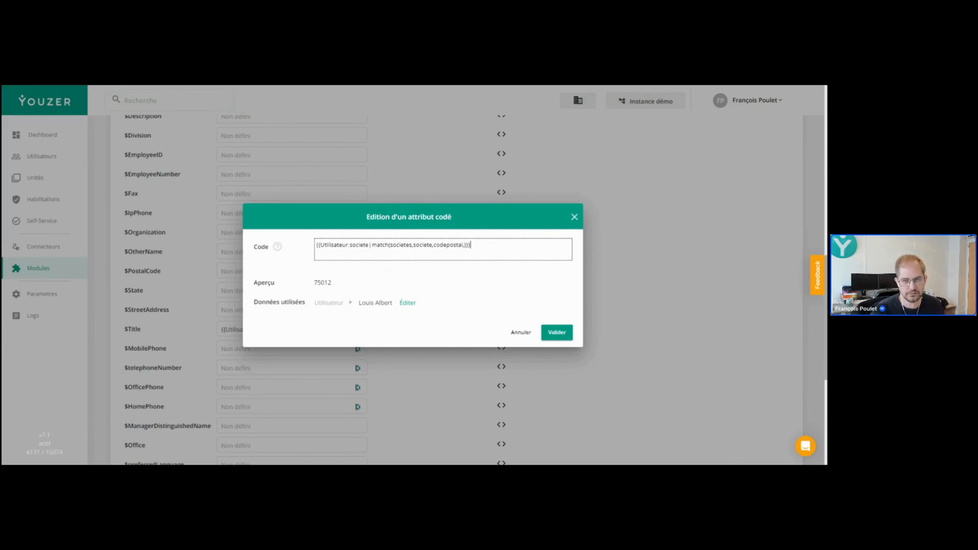
Examine the $PostalCode match expression, its preview result and the user data the preview is based on.
{"action": "left_click_drag", "start_coordinate": [472, 245], "coordinate": [286, 249]}
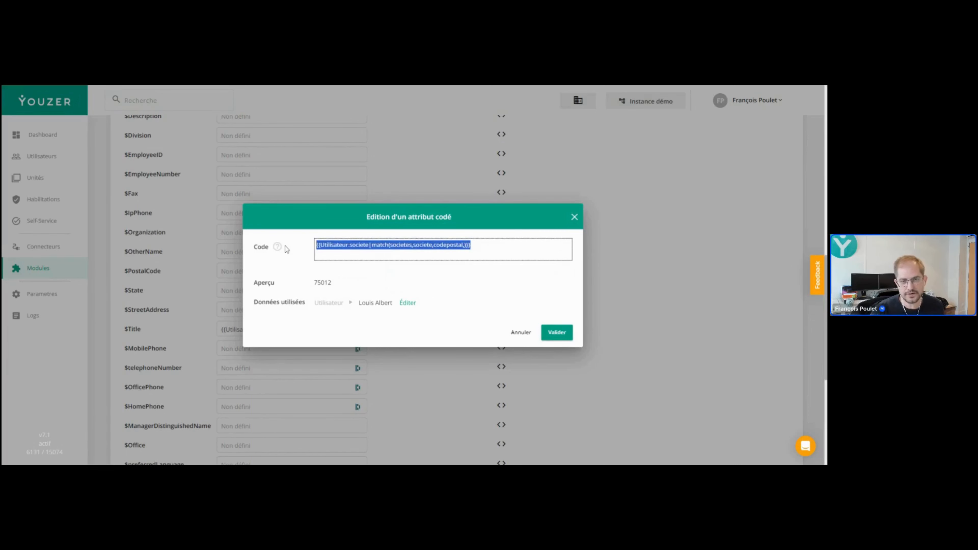
{"action": "double_click", "coordinate": [324, 287]}
{"action": "left_click", "coordinate": [347, 284]}
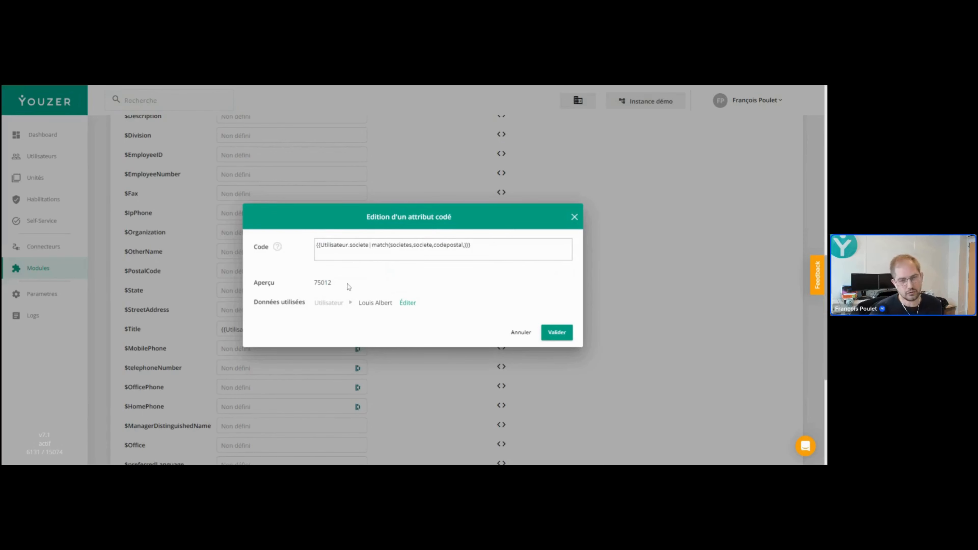
{"action": "left_click_drag", "start_coordinate": [359, 303], "coordinate": [394, 303]}
{"action": "left_click", "coordinate": [371, 320]}
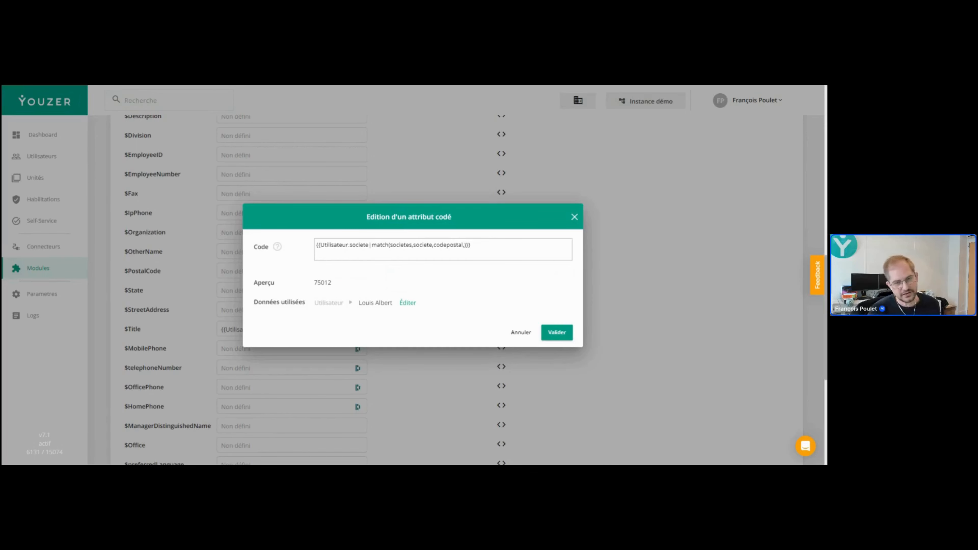
{"action": "double_click", "coordinate": [379, 245]}
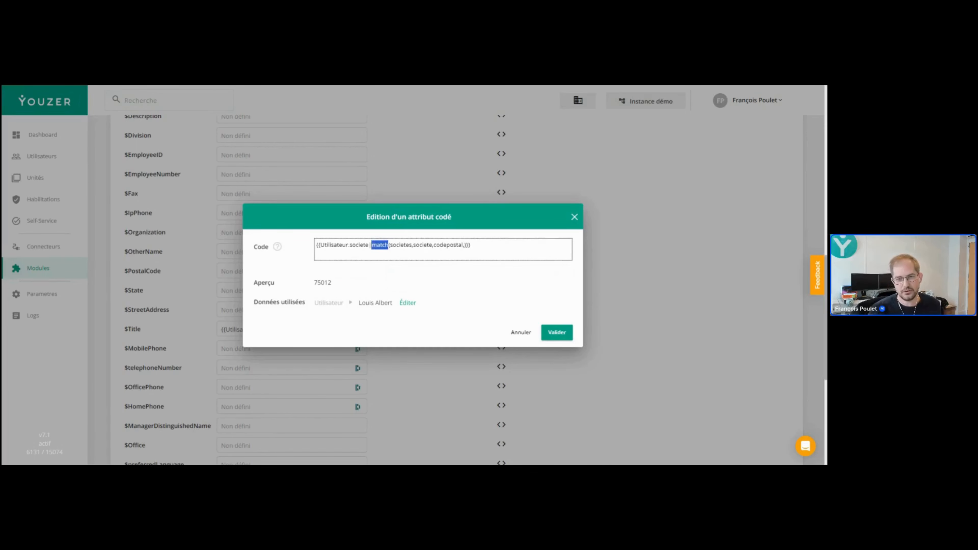
{"action": "left_click", "coordinate": [381, 245]}
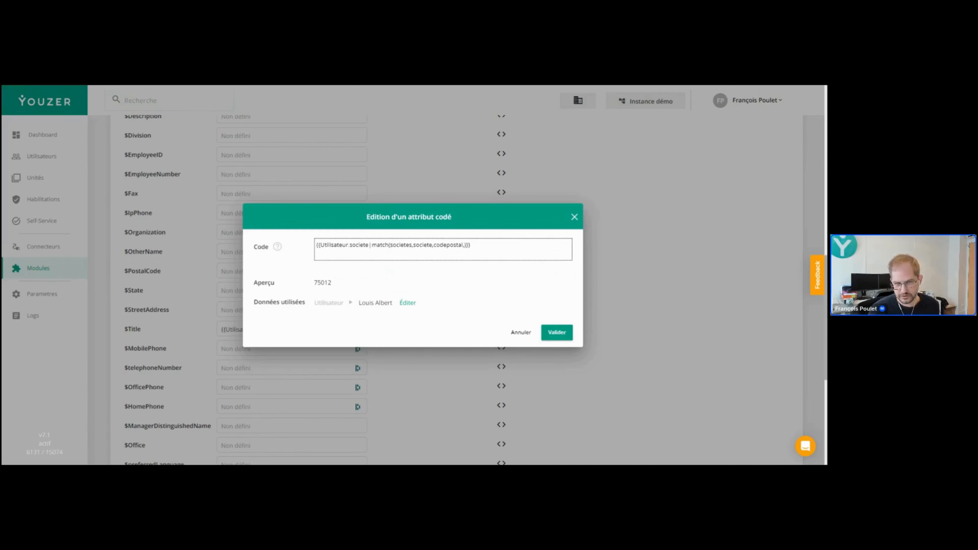
{"action": "double_click", "coordinate": [448, 245]}
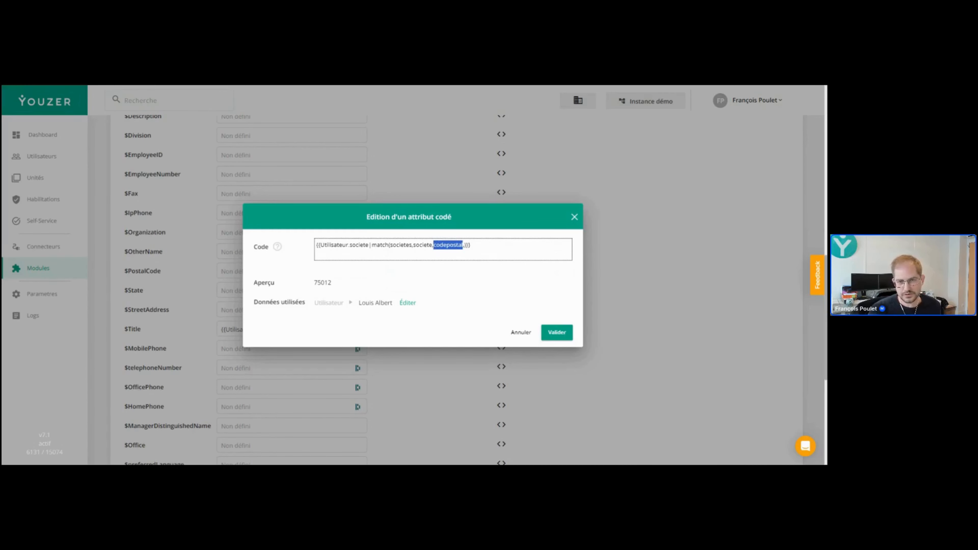
Validate the $PostalCode code and save the Active Directory connector attributes.
{"action": "left_click", "coordinate": [559, 334]}
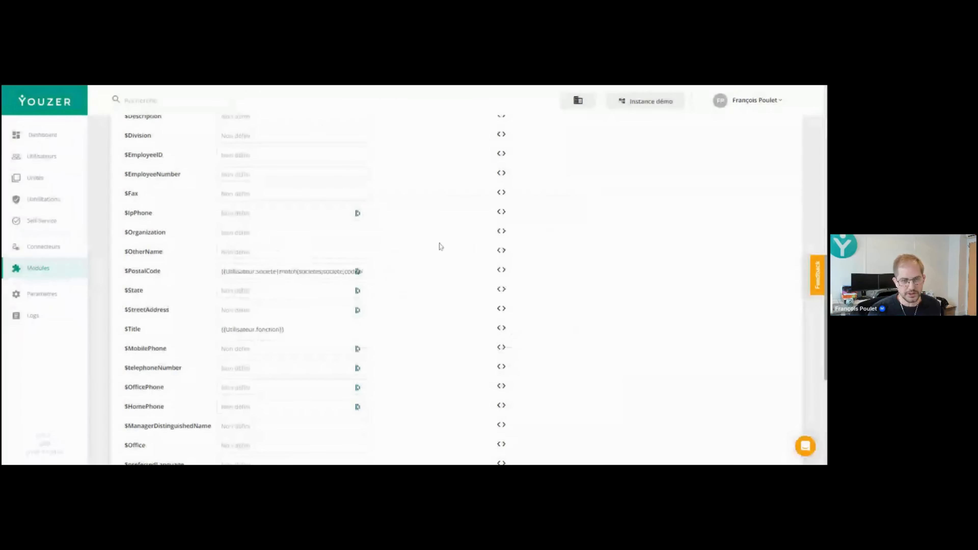
{"action": "left_click_drag", "start_coordinate": [224, 272], "coordinate": [370, 277]}
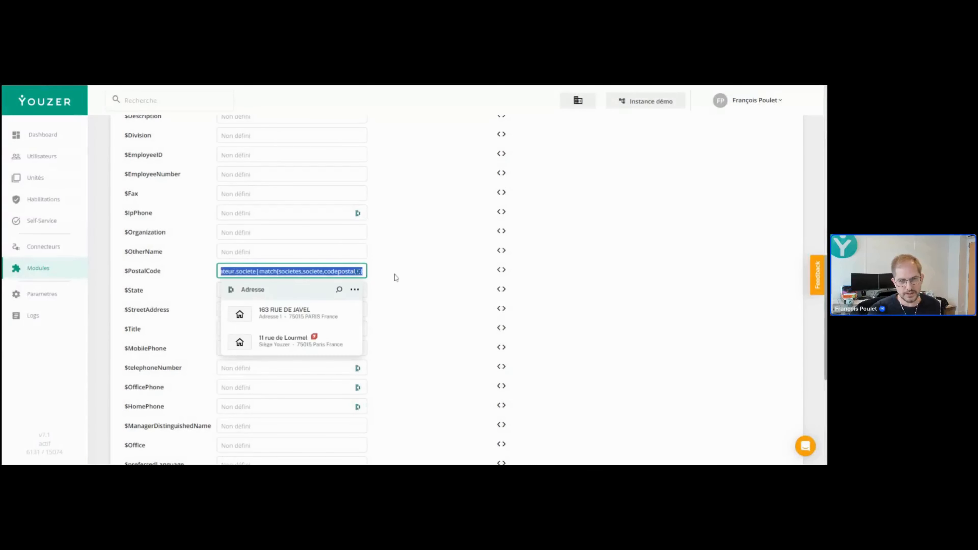
{"action": "left_click", "coordinate": [410, 276]}
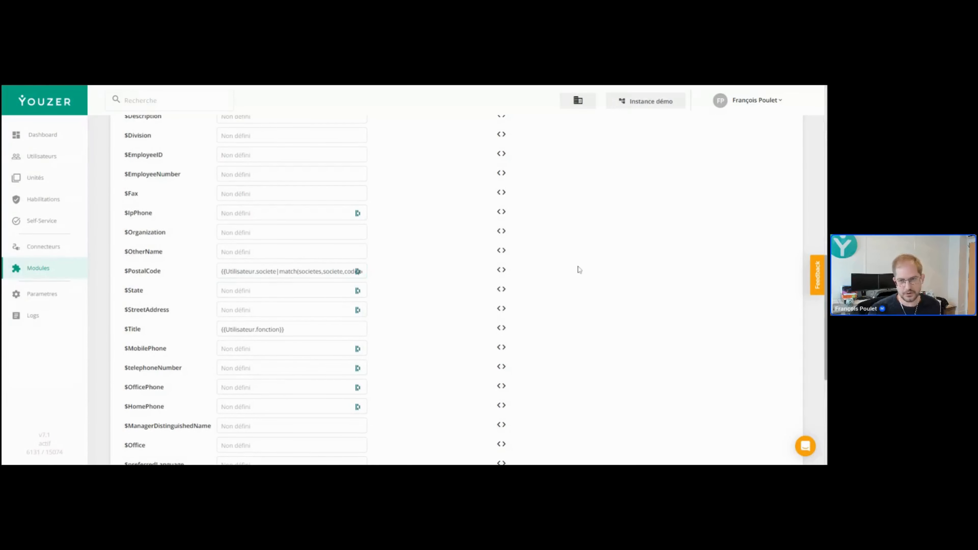
{"action": "scroll", "coordinate": [577, 270], "scroll_direction": "down", "scroll_amount": 5}
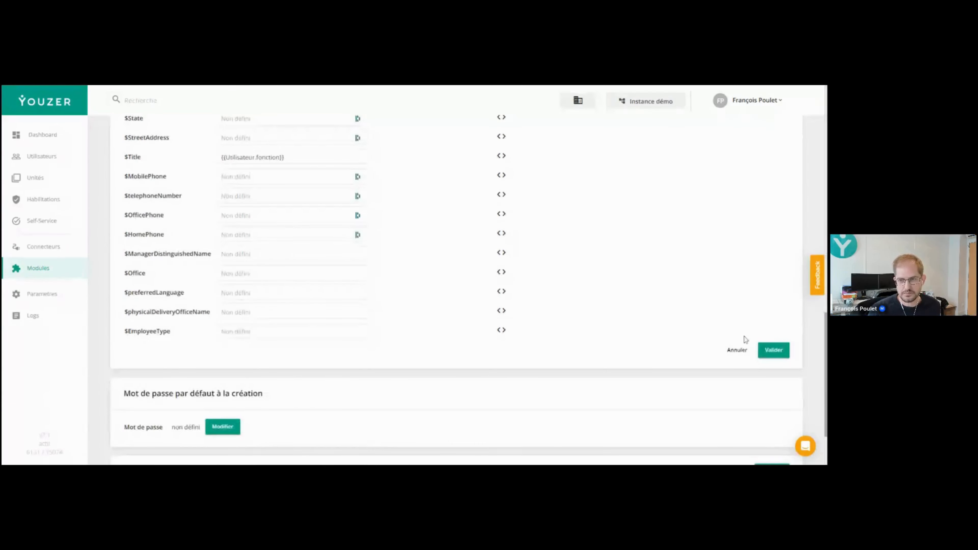
{"action": "left_click", "coordinate": [774, 351]}
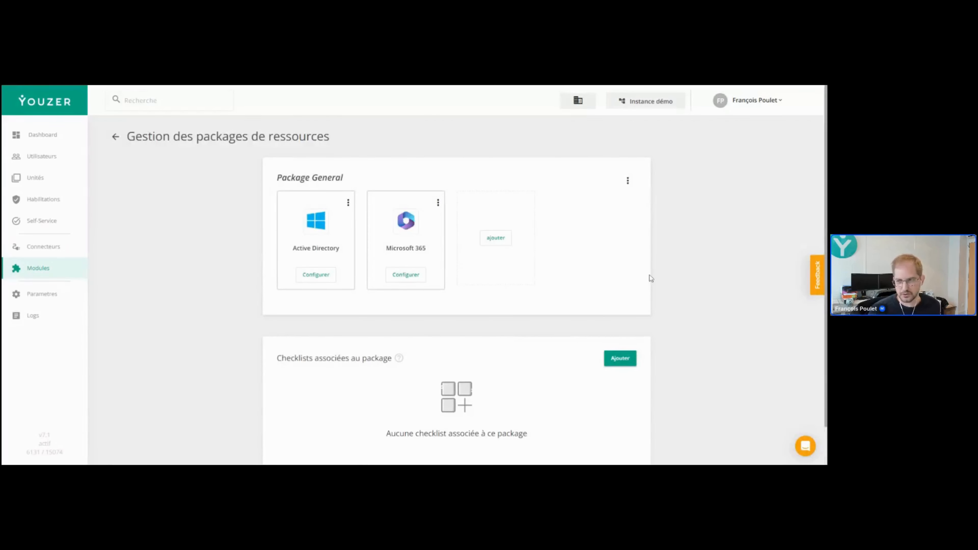
Reopen the Active Directory connector configuration of "Package General" at the $PostalCode attribute.
{"action": "left_click", "coordinate": [316, 278]}
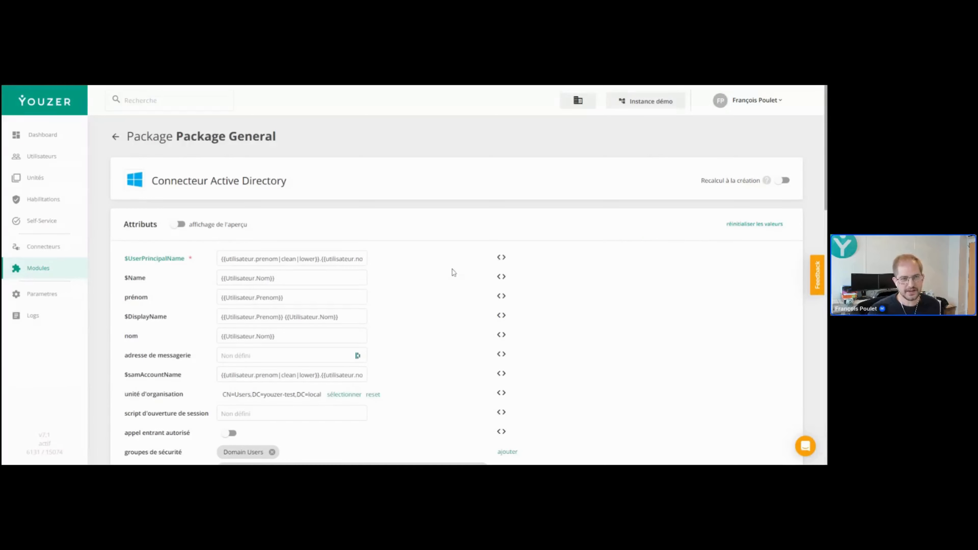
{"action": "scroll", "coordinate": [581, 322], "scroll_direction": "down", "scroll_amount": 5}
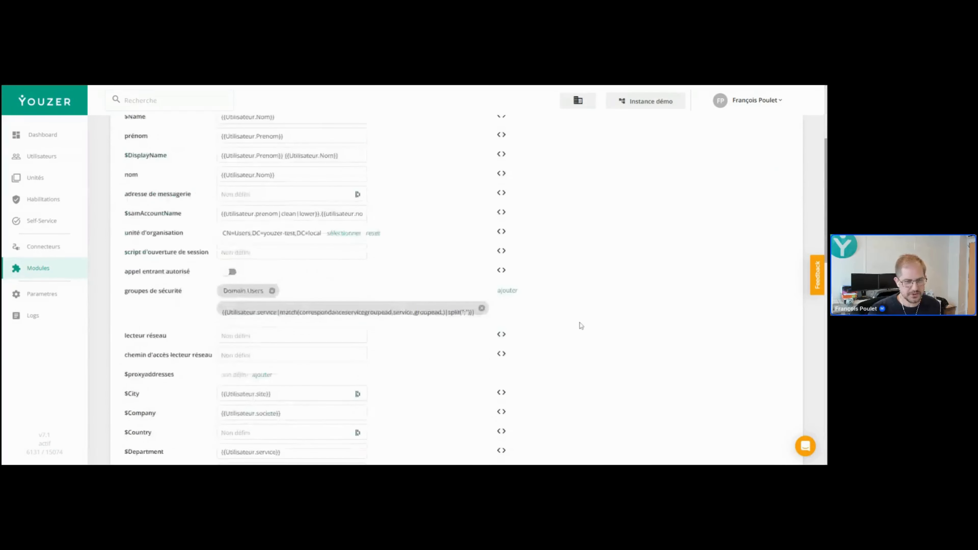
{"action": "scroll", "coordinate": [578, 328], "scroll_direction": "down", "scroll_amount": 6}
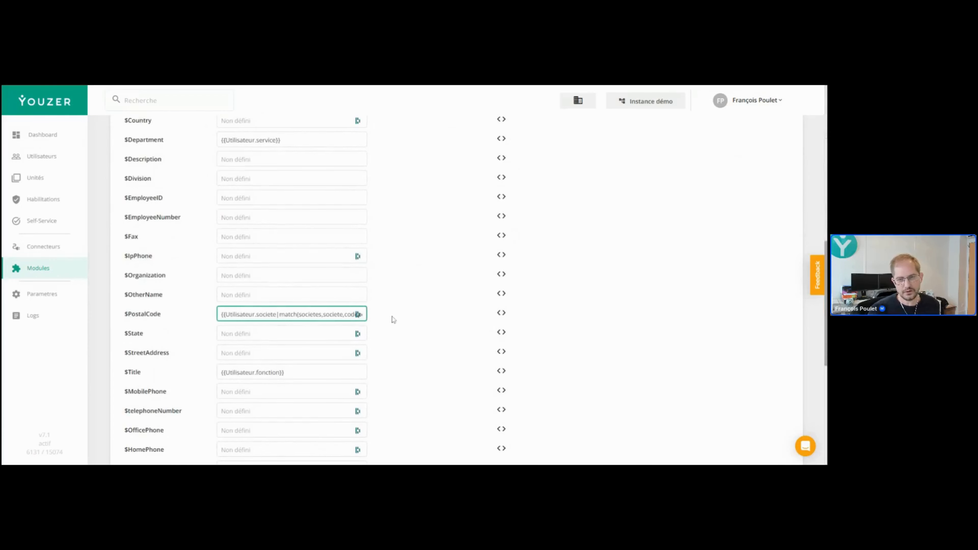
Replace the returned column codepostal with societe in the match expression of the $PostalCode code.
{"action": "left_click", "coordinate": [501, 314]}
{"action": "left_click", "coordinate": [497, 257]}
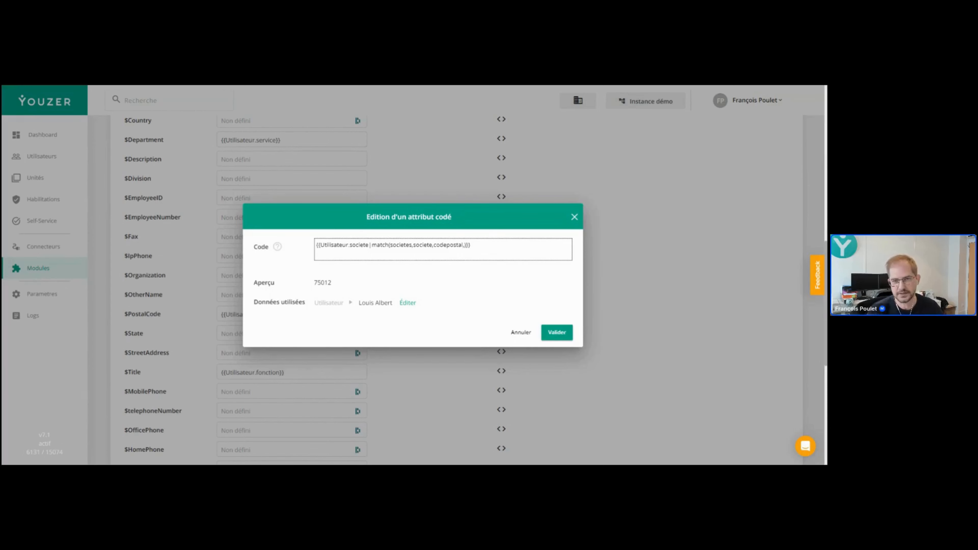
{"action": "key", "text": "Left"}
{"action": "key", "text": "Left"}
{"action": "key", "text": "ctrl+shift+Left"}
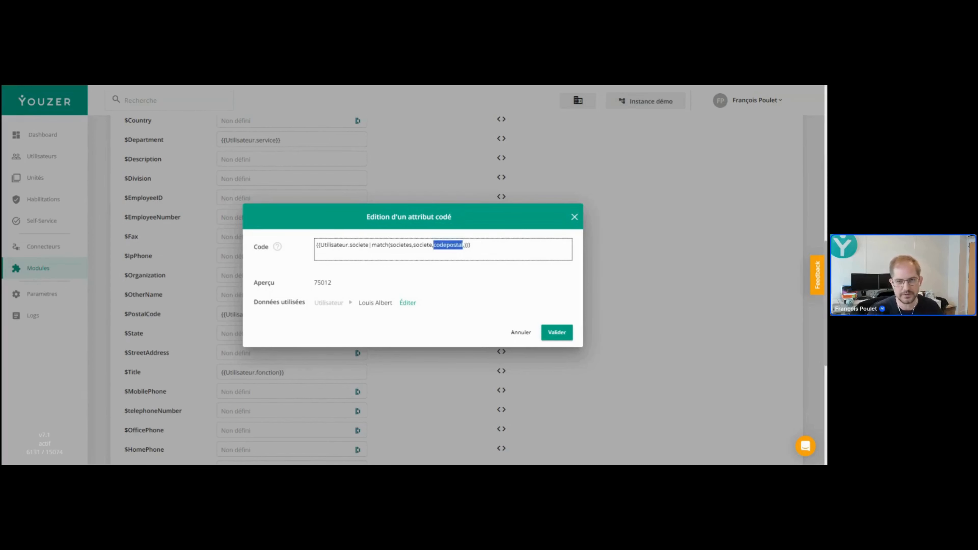
{"action": "type", "text": "soc"}
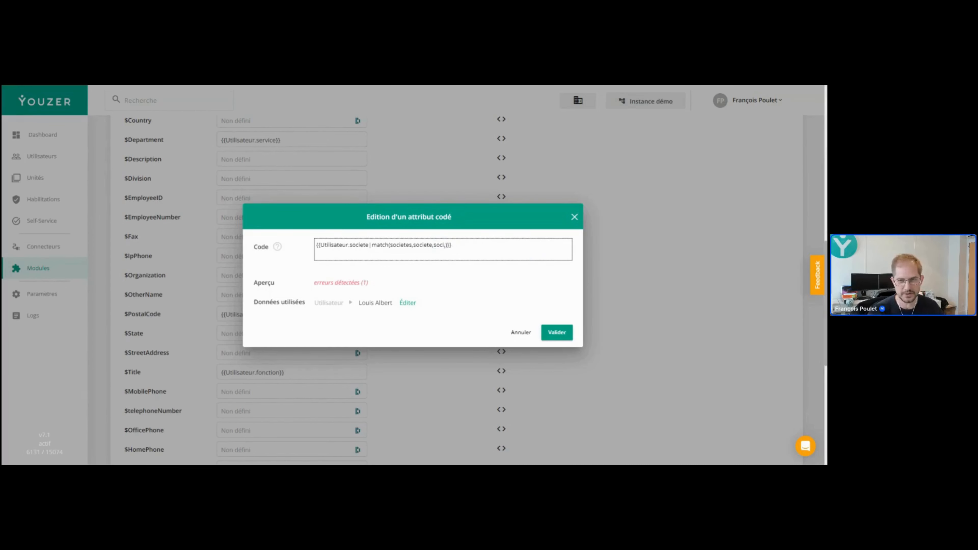
{"action": "key", "text": "Return"}
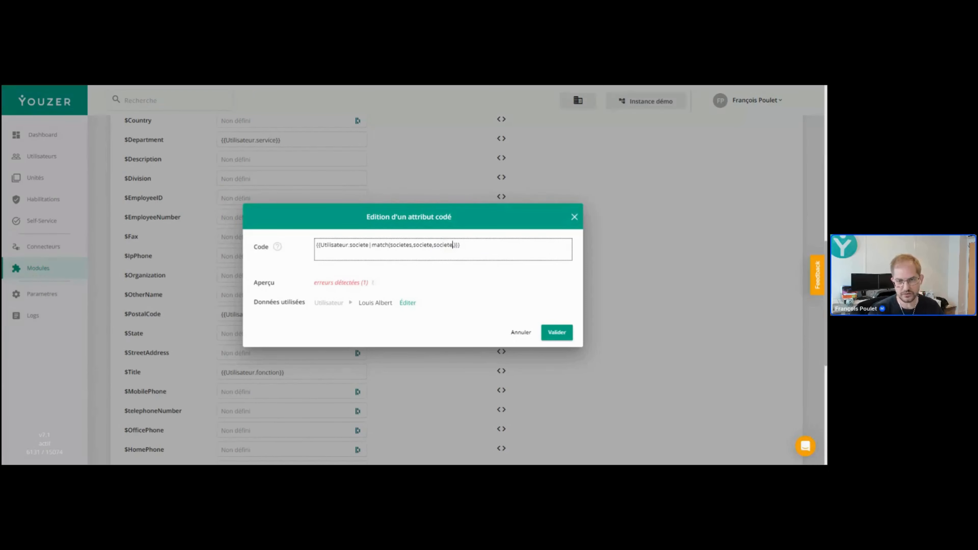
Try chaining a second match on the societes table after the first match in the $PostalCode code.
{"action": "key", "text": "Delete"}
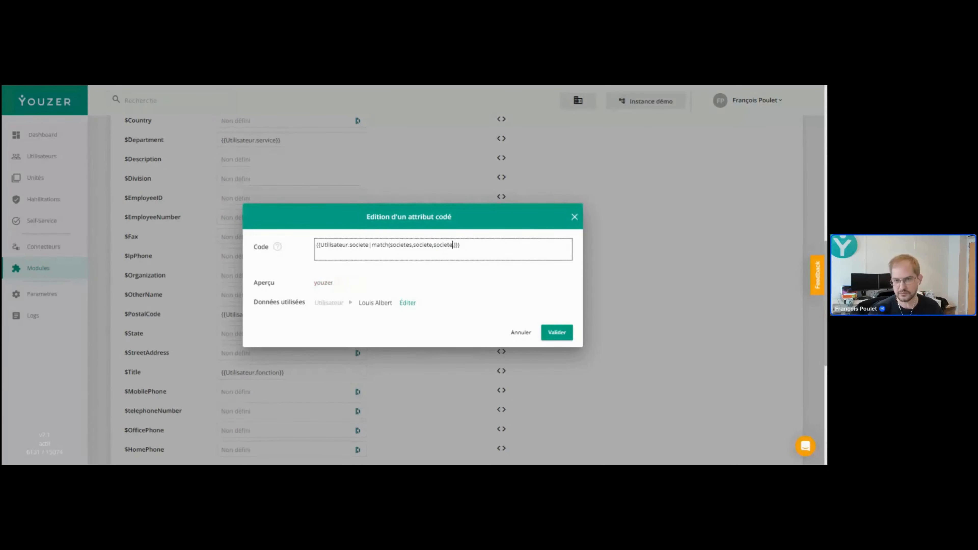
{"action": "key", "text": "Left"}
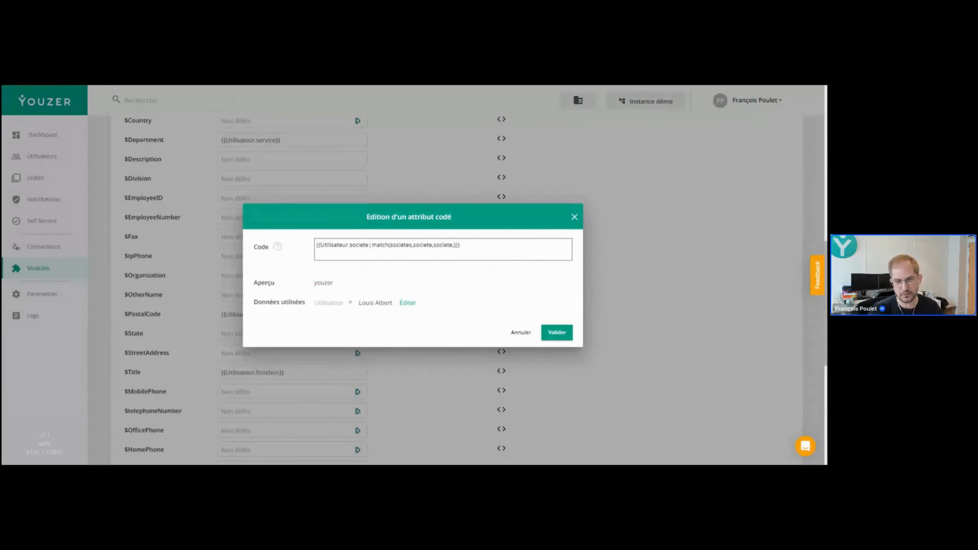
{"action": "type", "text": ",)"}
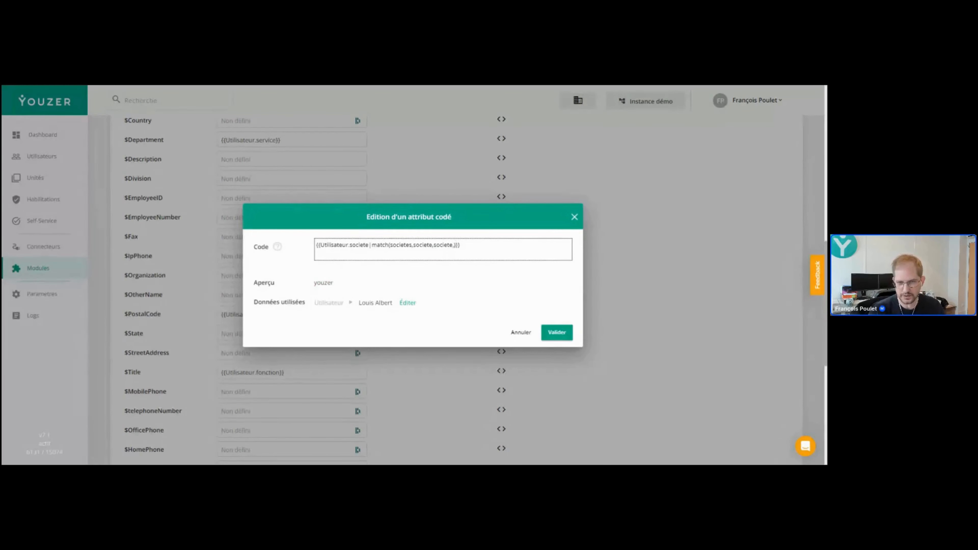
{"action": "type", "text": " | "}
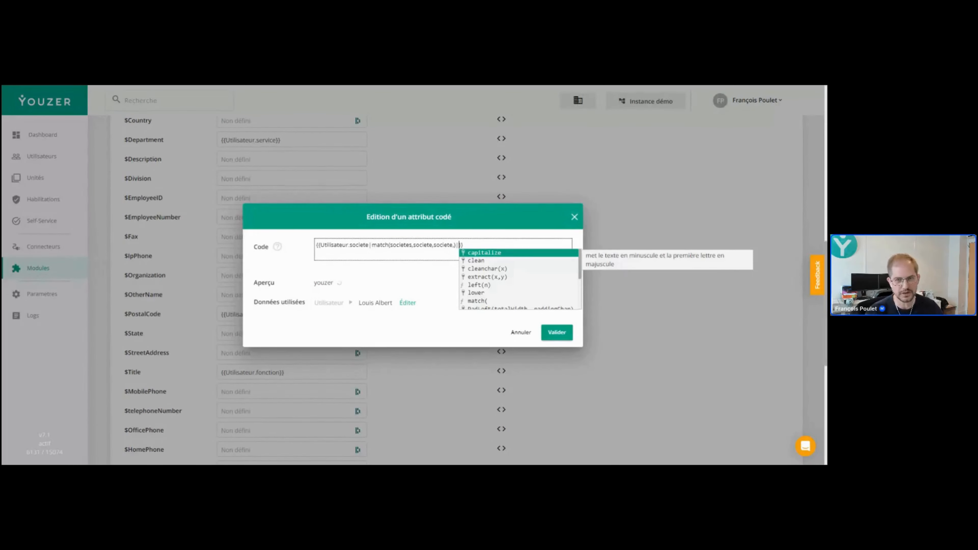
{"action": "type", "text": "match("}
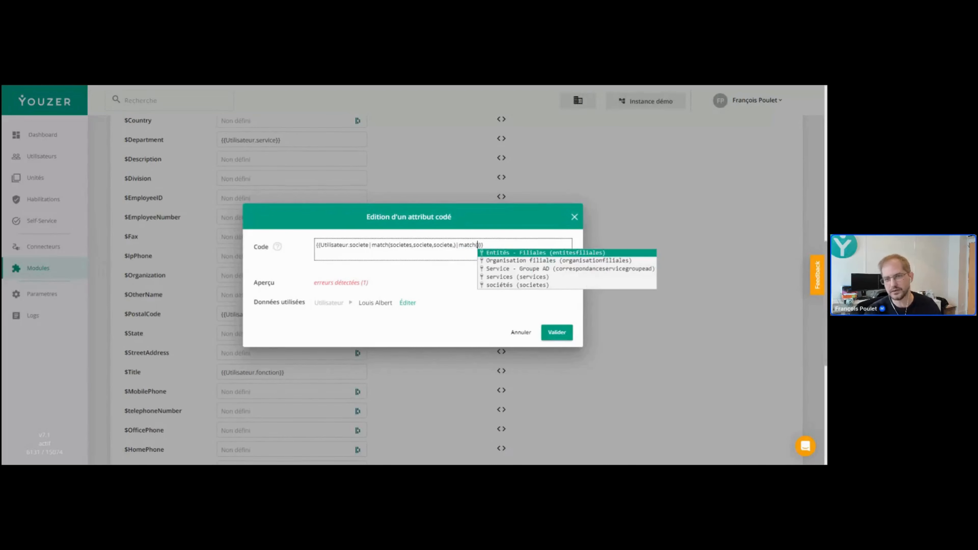
{"action": "key", "text": "Down"}
{"action": "key", "text": "Down"}
{"action": "key", "text": "Down"}
{"action": "key", "text": "Down"}
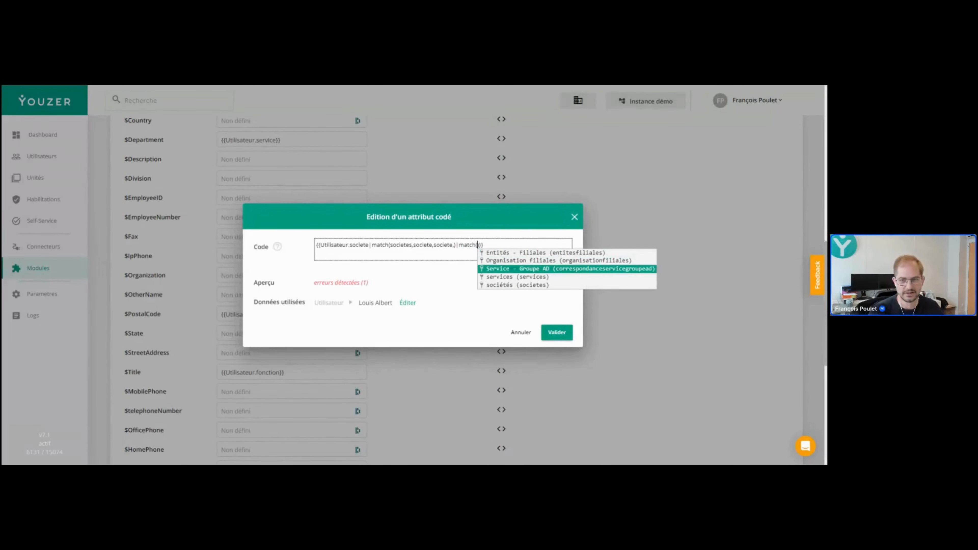
{"action": "key", "text": "Return"}
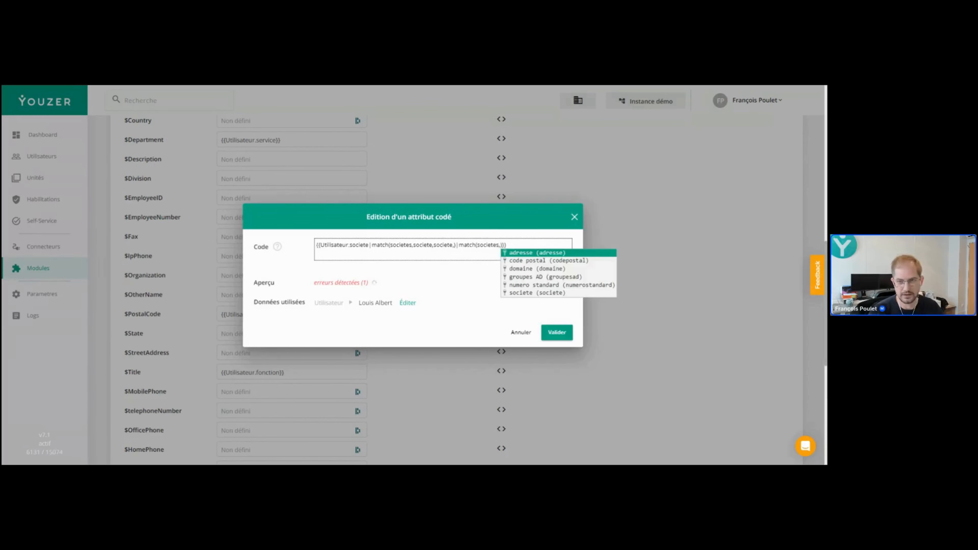
Try looking up societe and returning codepostal in the second match, and discard the $PostalCode code edit.
{"action": "key", "text": "Down"}
{"action": "key", "text": "Down"}
{"action": "key", "text": "Down"}
{"action": "key", "text": "Return"}
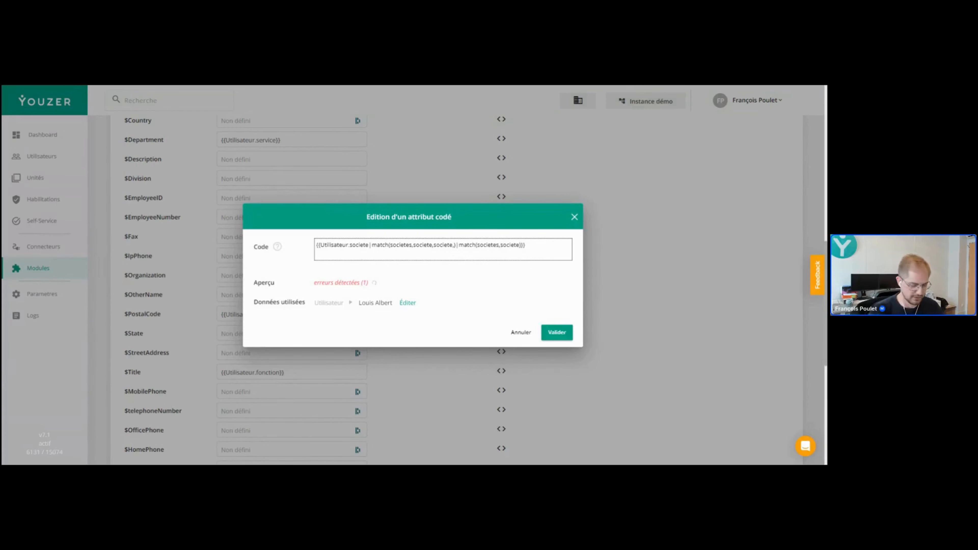
{"action": "type", "text": ","}
{"action": "key", "text": "Down"}
{"action": "key", "text": "Return"}
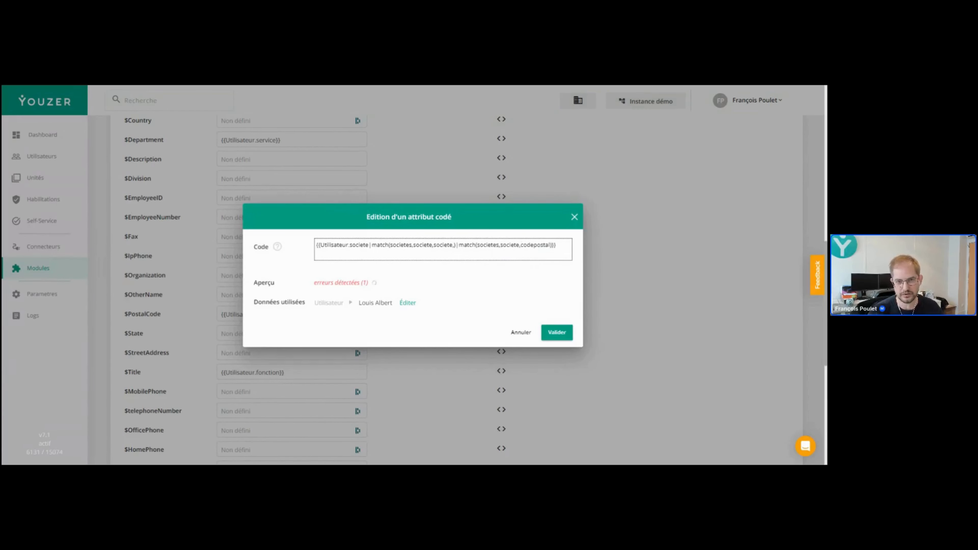
{"action": "type", "text": ","}
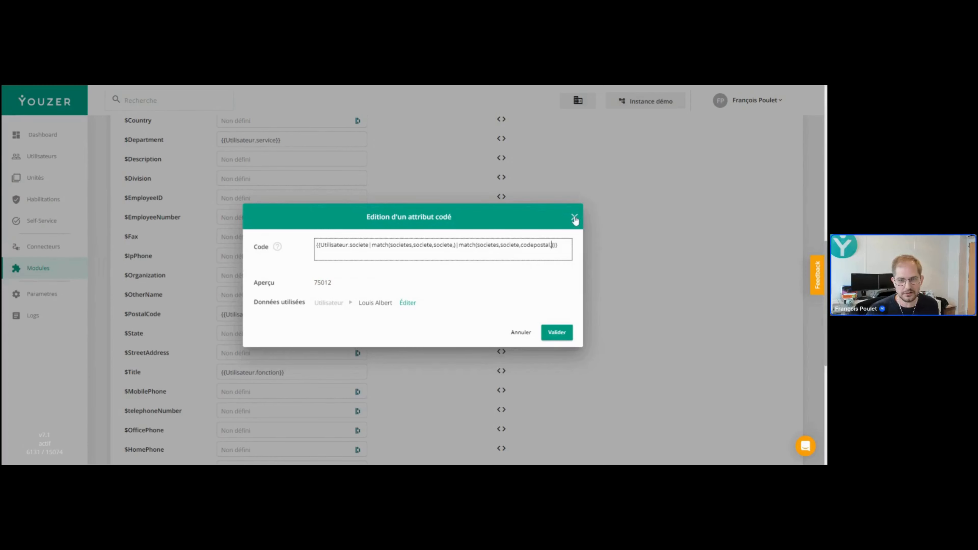
{"action": "left_click", "coordinate": [574, 217]}
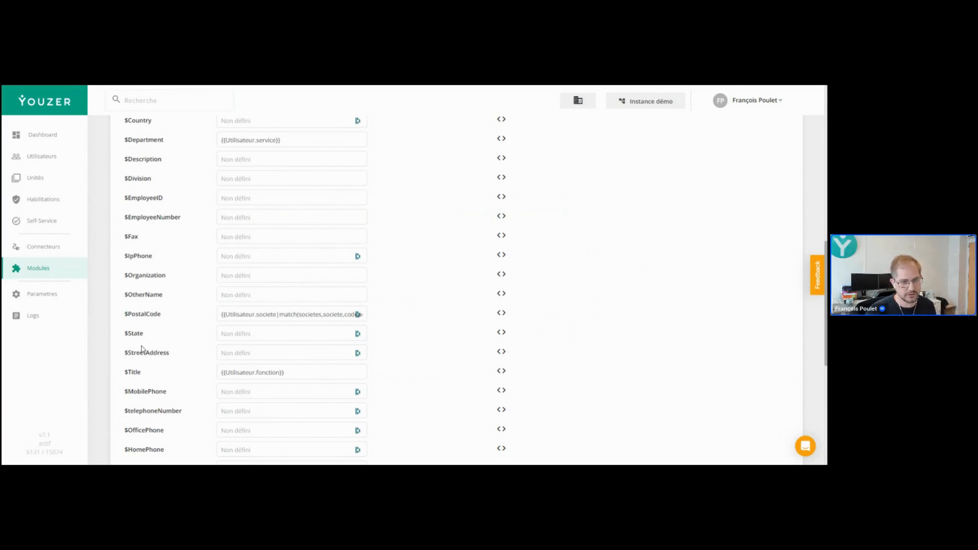
{"action": "double_click", "coordinate": [148, 352]}
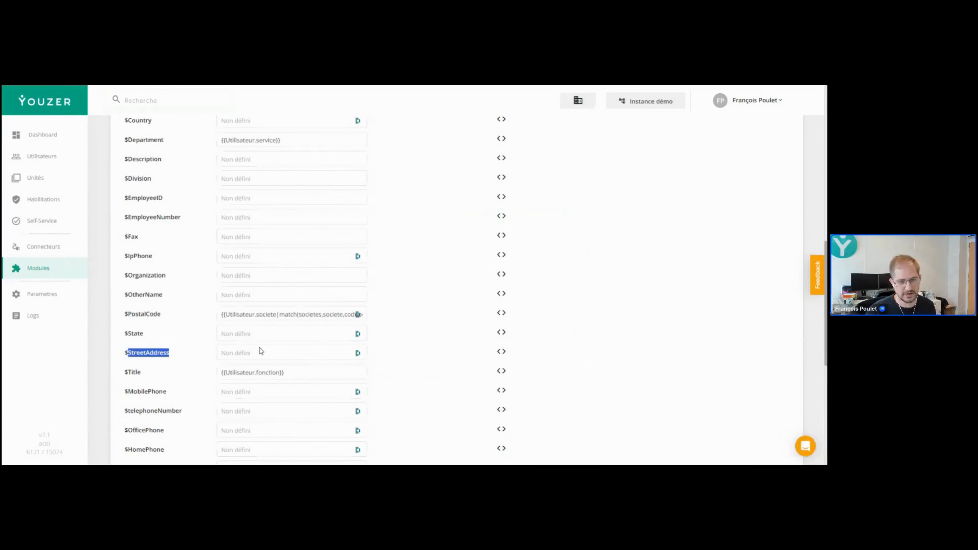
{"action": "left_click", "coordinate": [535, 333]}
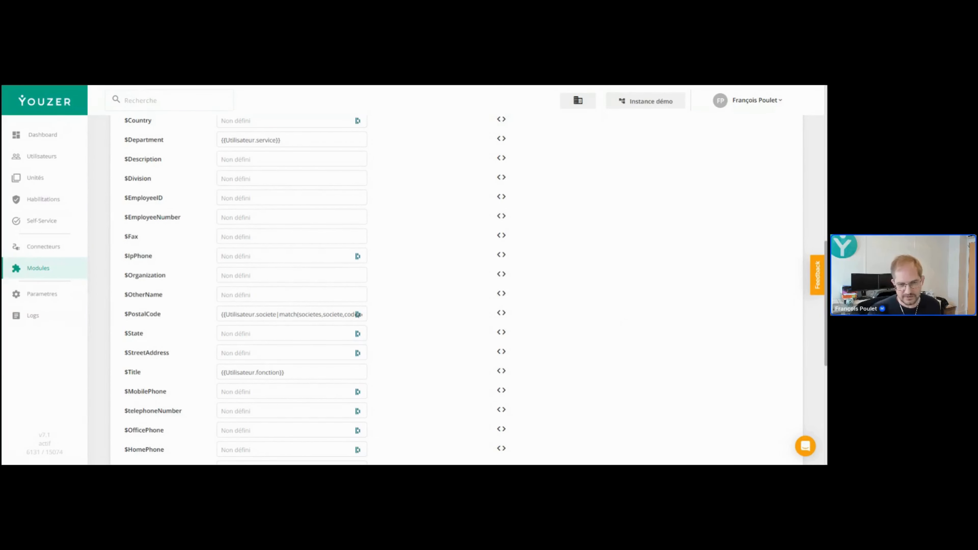
{"action": "scroll", "coordinate": [644, 319], "scroll_direction": "down", "scroll_amount": 3}
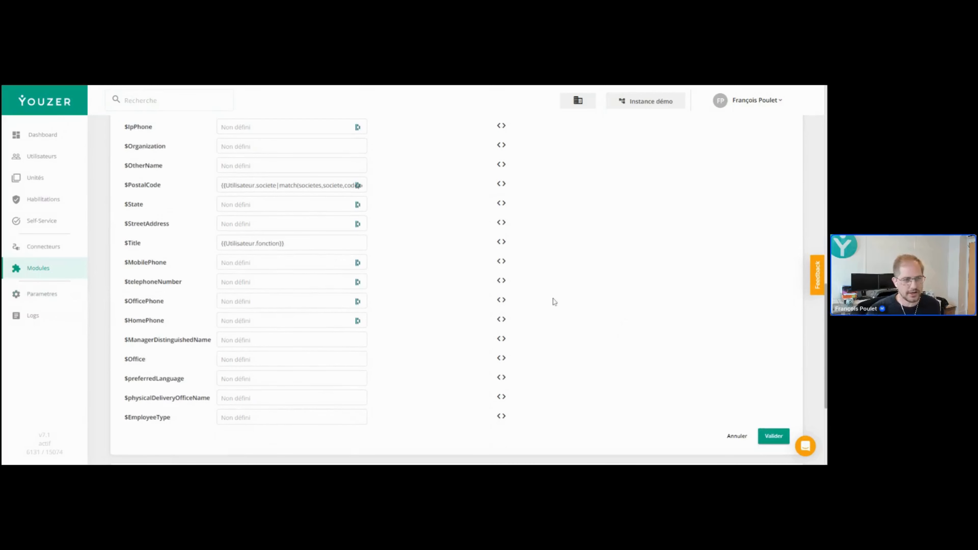
Open the "sociétés" correspondence table and examine its groupes AD column, including the groups listed for youzer.
{"action": "left_click", "coordinate": [42, 299]}
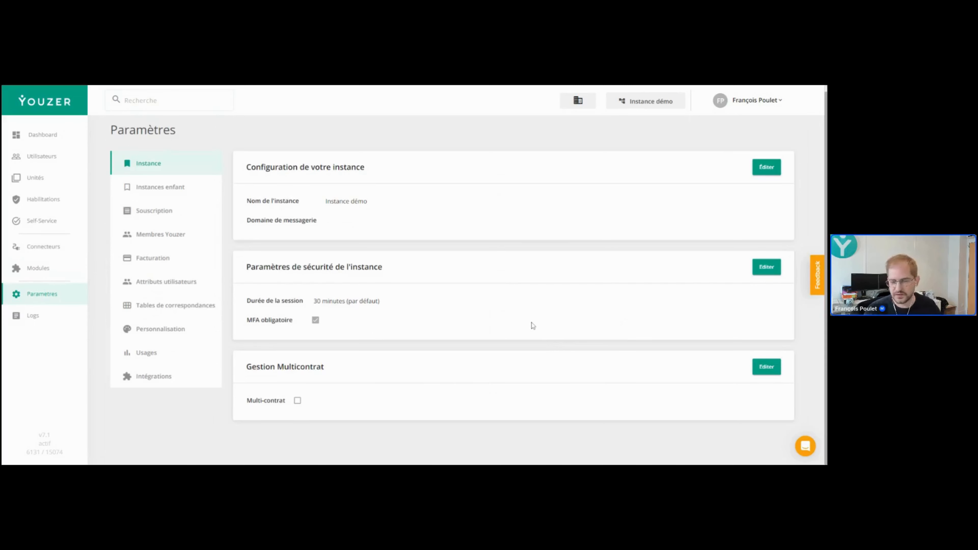
{"action": "left_click", "coordinate": [153, 307]}
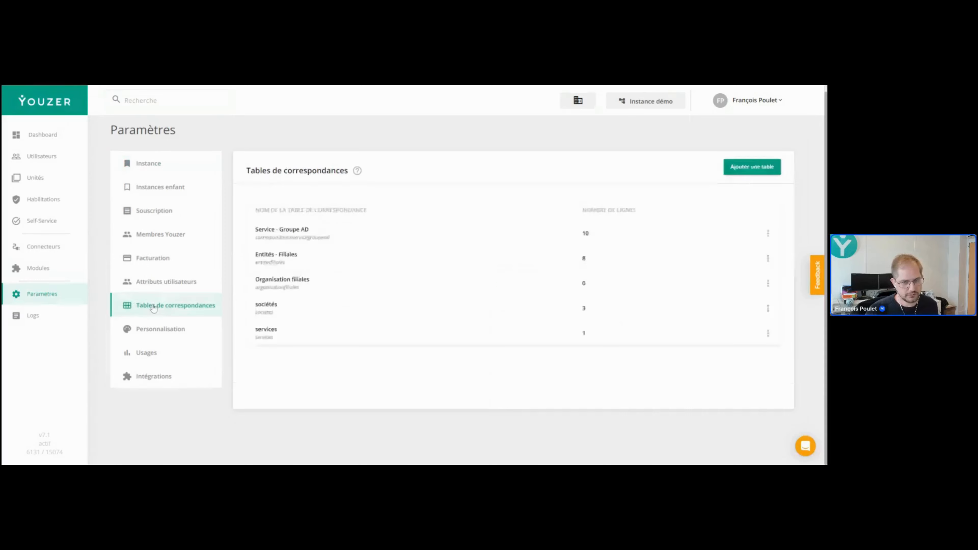
{"action": "left_click", "coordinate": [270, 310]}
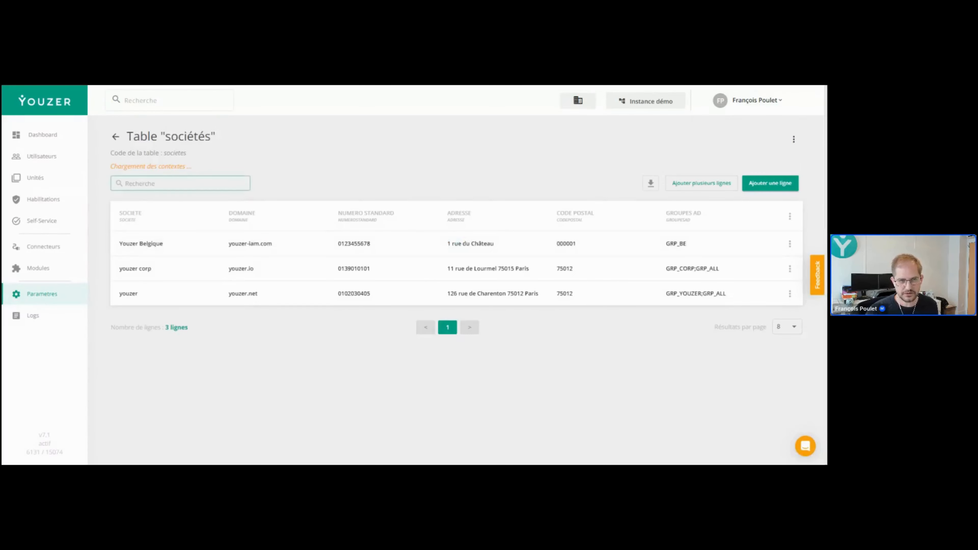
{"action": "left_click_drag", "start_coordinate": [666, 218], "coordinate": [705, 219]}
{"action": "left_click", "coordinate": [682, 359]}
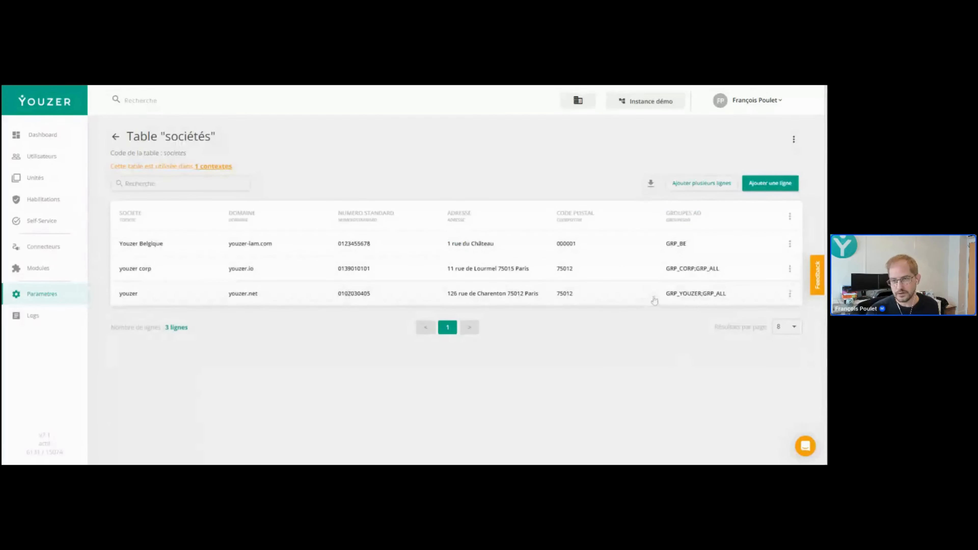
{"action": "left_click_drag", "start_coordinate": [666, 298], "coordinate": [726, 300]}
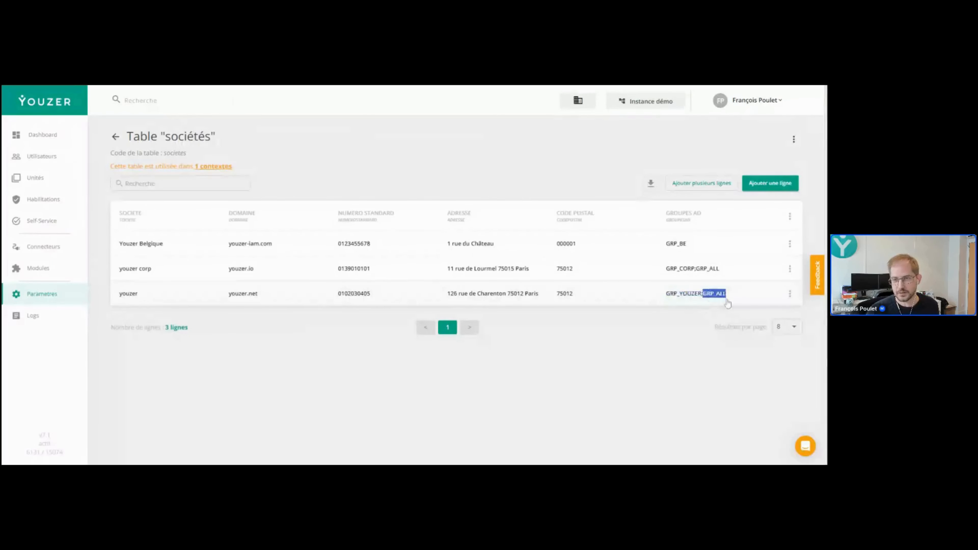
{"action": "left_click", "coordinate": [688, 339]}
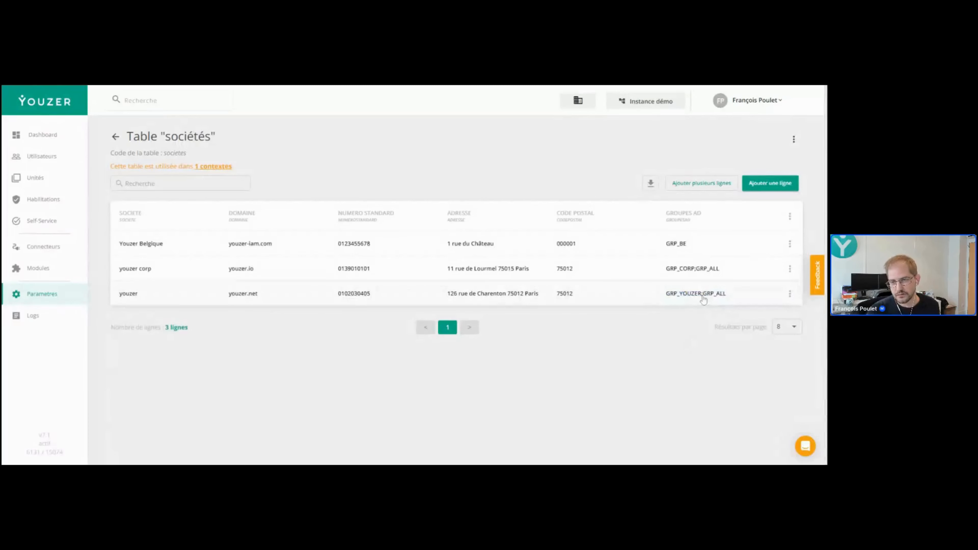
{"action": "left_click_drag", "start_coordinate": [703, 296], "coordinate": [700, 297]}
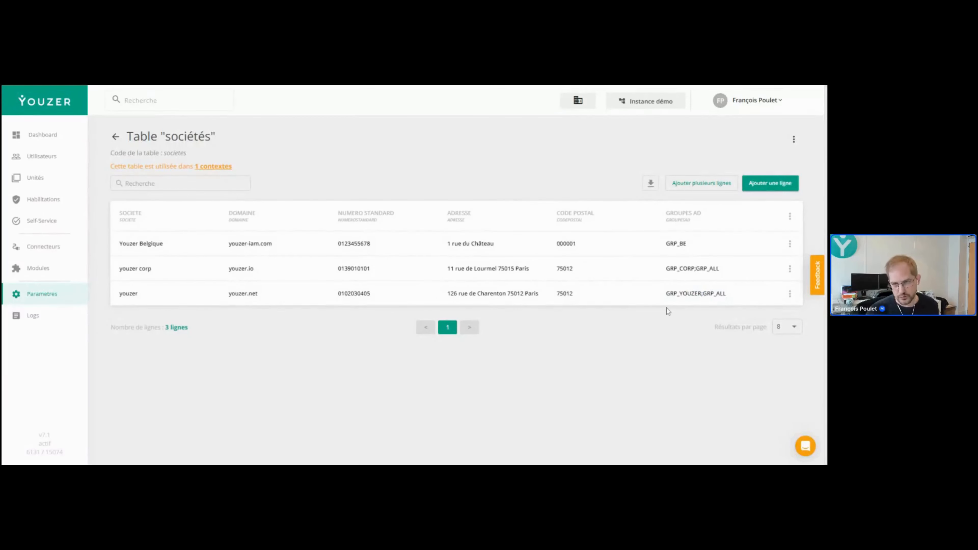
Open the Active Directory connector configuration of "Package General" at the groupes de sécurité attribute.
{"action": "left_click", "coordinate": [38, 269]}
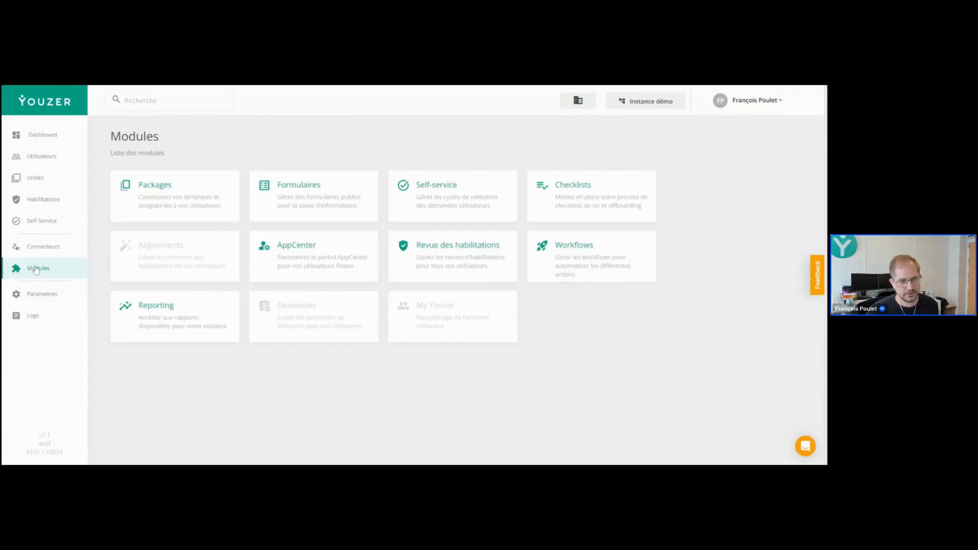
{"action": "left_click", "coordinate": [206, 217]}
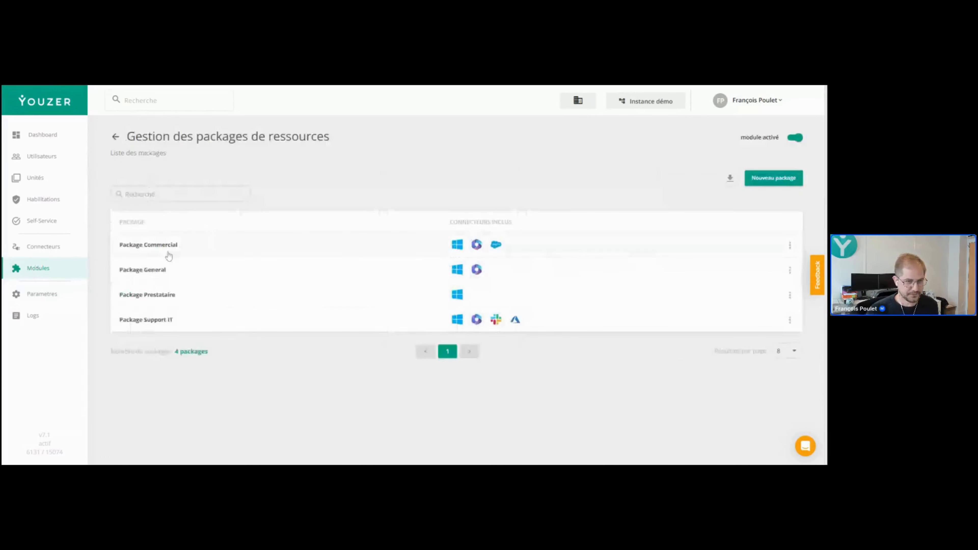
{"action": "left_click", "coordinate": [150, 274]}
{"action": "left_click", "coordinate": [316, 274]}
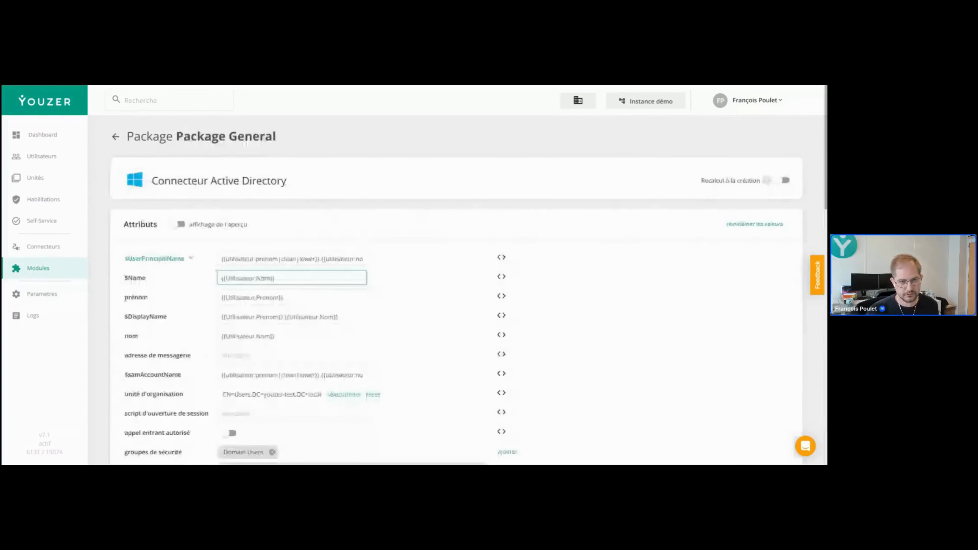
{"action": "scroll", "coordinate": [231, 285], "scroll_direction": "down", "scroll_amount": 5}
{"action": "left_click_drag", "start_coordinate": [124, 281], "coordinate": [181, 281]}
{"action": "left_click", "coordinate": [181, 281]}
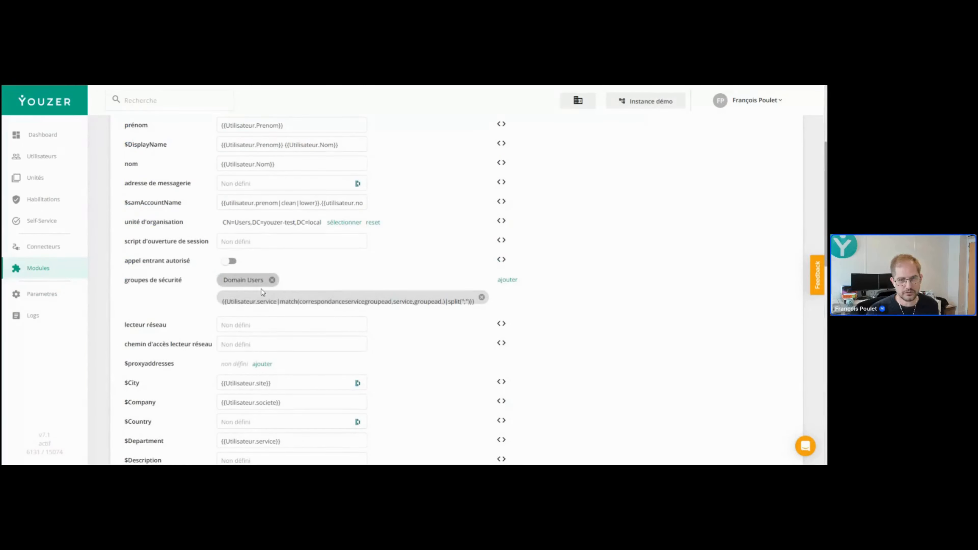
Remove the service-based match formula from groupes de sécurité and open the code editor for a new security group formula.
{"action": "left_click", "coordinate": [481, 298]}
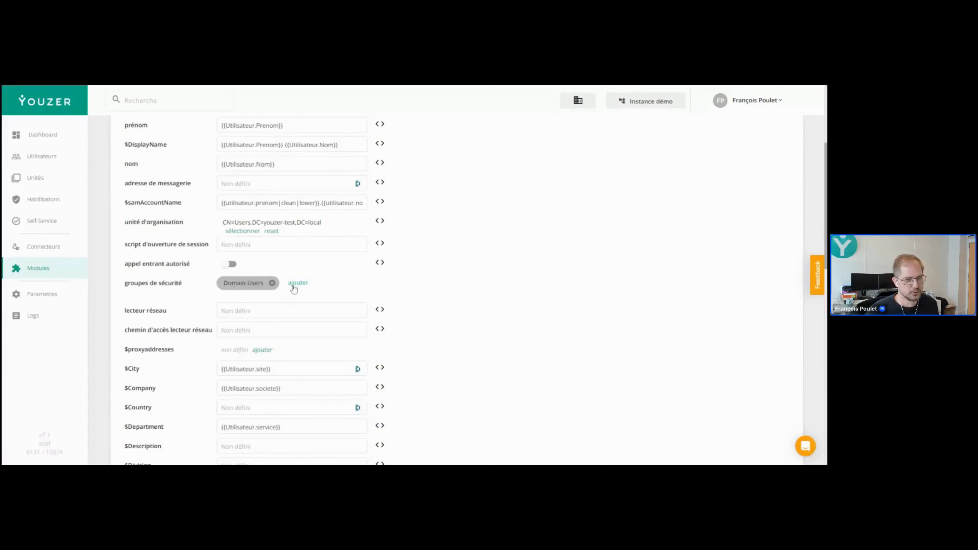
{"action": "left_click", "coordinate": [293, 287]}
{"action": "left_click", "coordinate": [500, 170]}
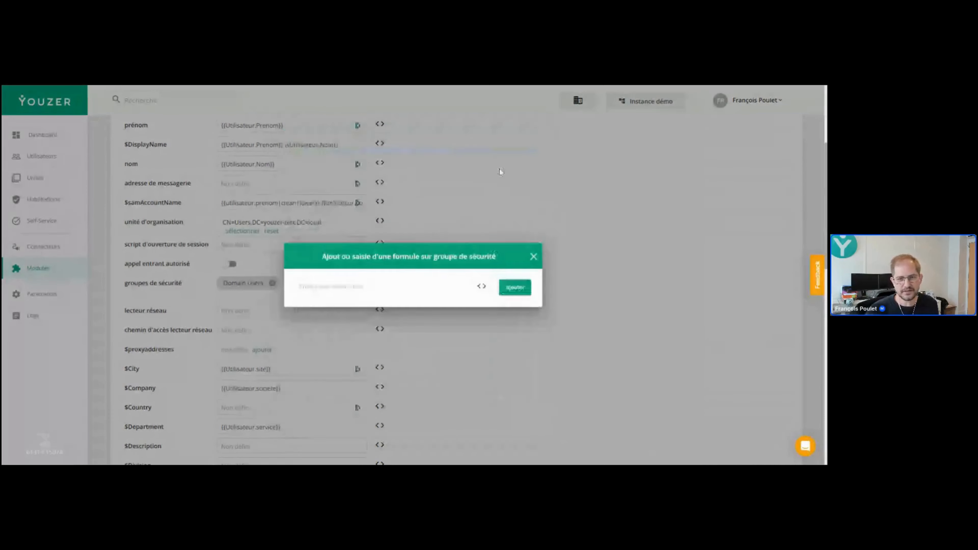
{"action": "left_click", "coordinate": [483, 288]}
{"action": "left_click", "coordinate": [364, 263]}
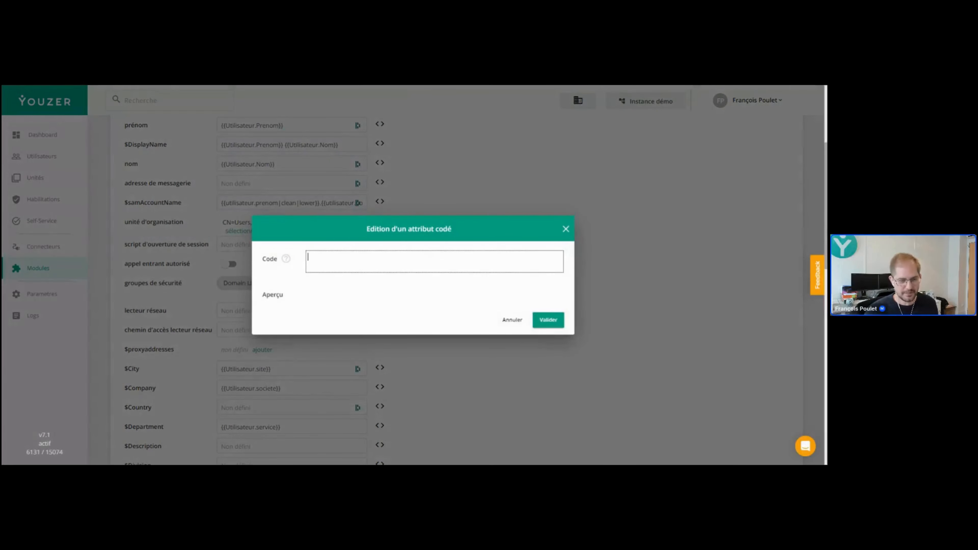
Enter {{Utilisateur.societe}} as the base of the new security group formula.
{"action": "type", "text": "{{"}
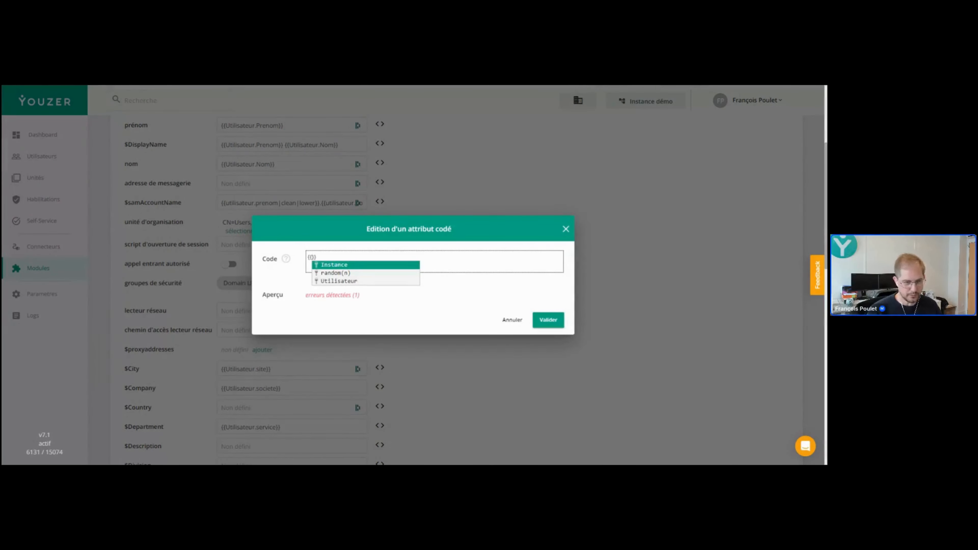
{"action": "type", "text": "Uti"}
{"action": "key", "text": "Return"}
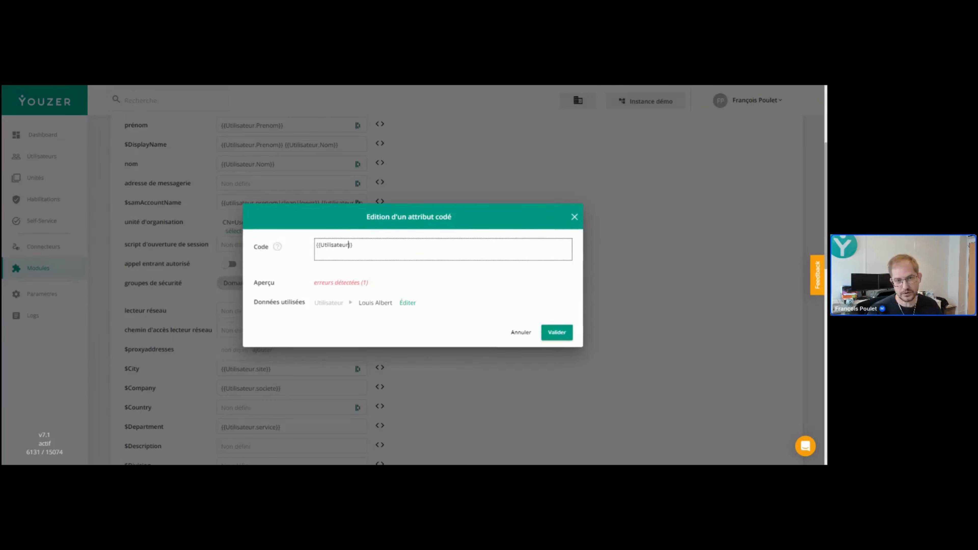
{"action": "type", "text": ".socie"}
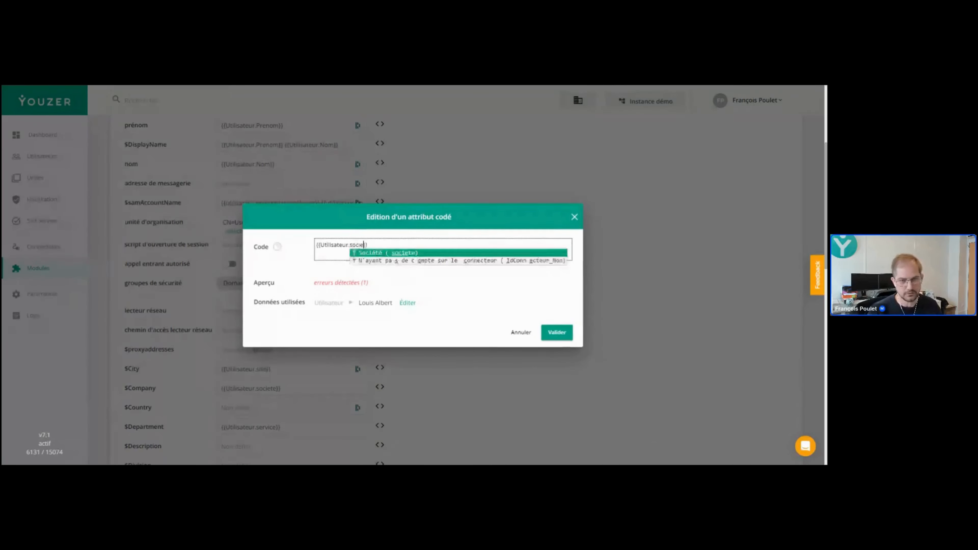
{"action": "key", "text": "Return"}
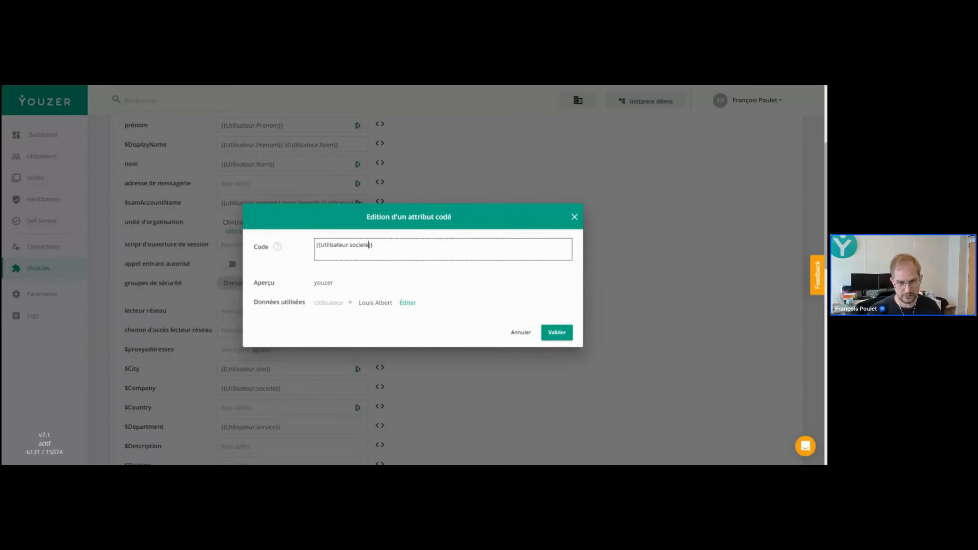
Extend the formula with a match on the societes table, using societe as the lookup column and groupesad as the returned column.
{"action": "type", "text": "| match("}
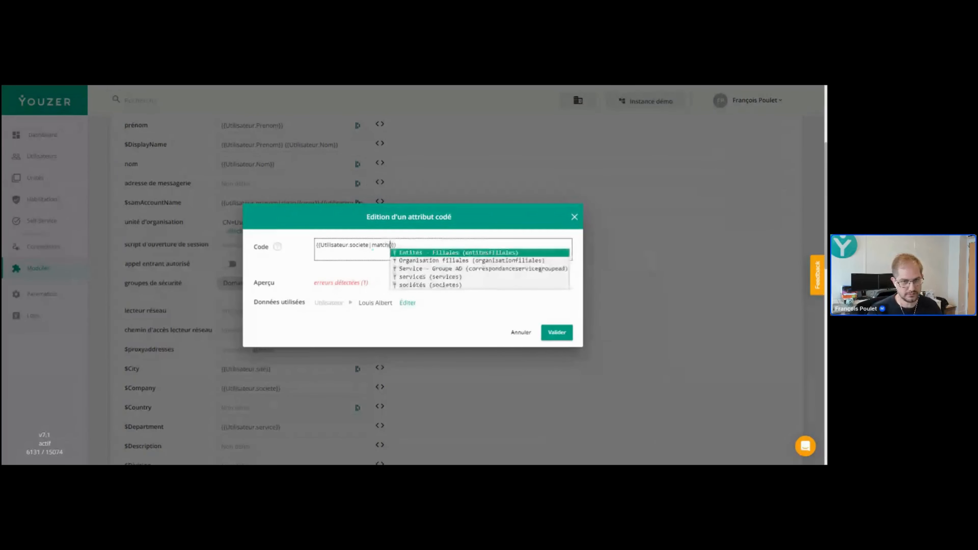
{"action": "key", "text": "Down"}
{"action": "key", "text": "Down"}
{"action": "key", "text": "Down"}
{"action": "key", "text": "Down"}
{"action": "key", "text": "Return"}
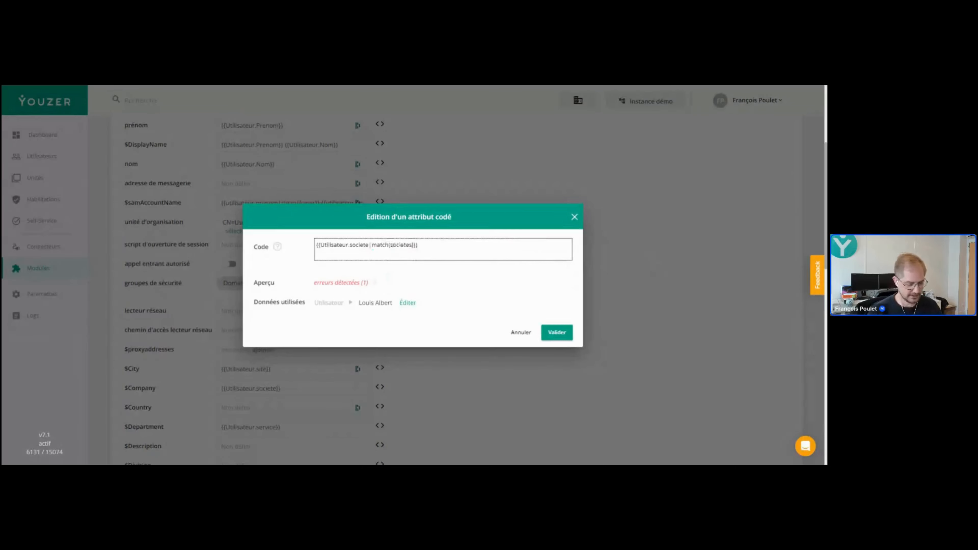
{"action": "type", "text": ",so"}
{"action": "key", "text": "Return"}
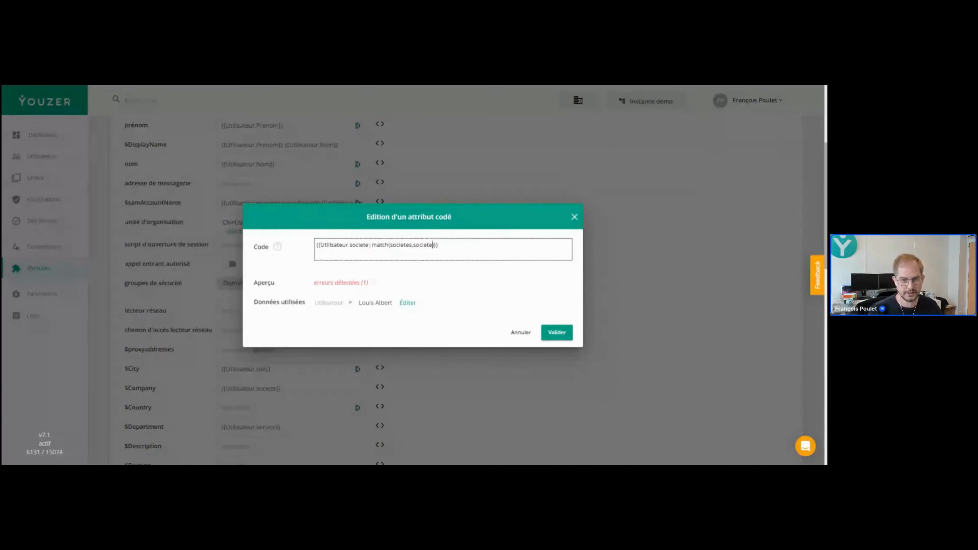
{"action": "type", "text": ","}
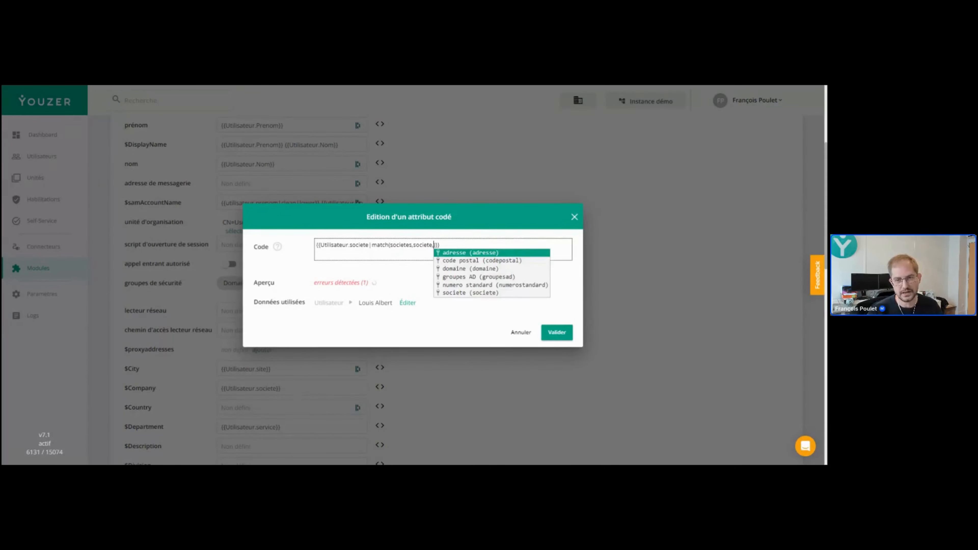
{"action": "key", "text": "Down"}
{"action": "key", "text": "Down"}
{"action": "key", "text": "Down"}
{"action": "key", "text": "Return"}
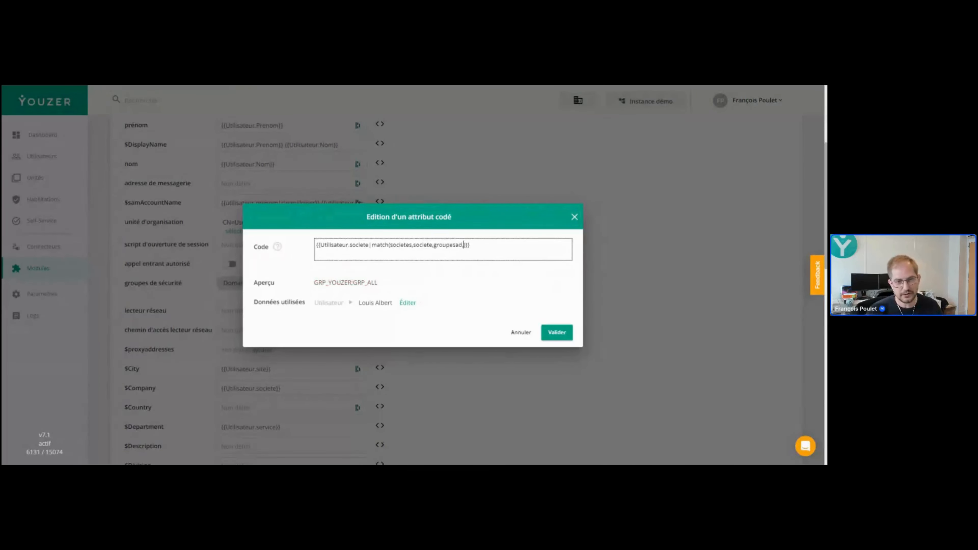
Examine the group names and their separator in the formula's Aperçu.
{"action": "left_click_drag", "start_coordinate": [315, 283], "coordinate": [391, 285]}
{"action": "left_click", "coordinate": [391, 284]}
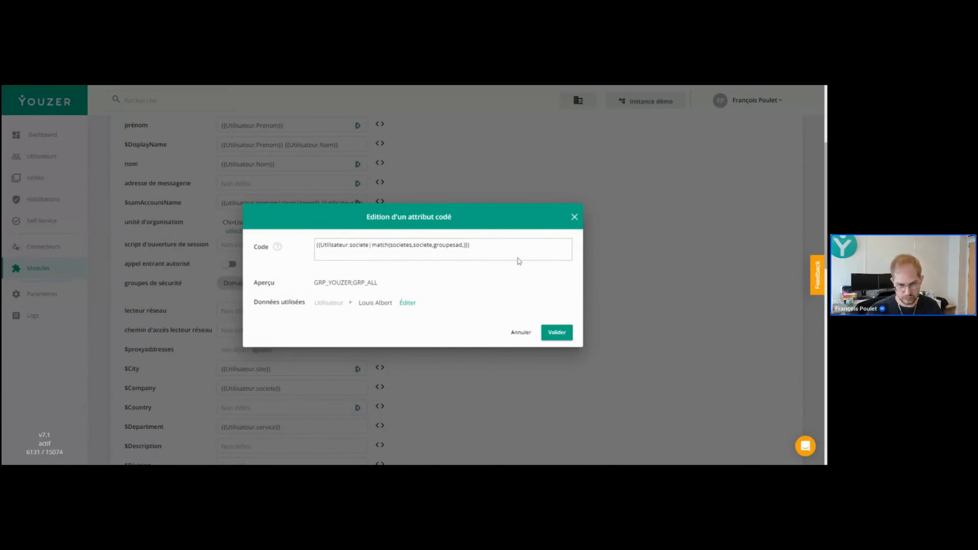
{"action": "left_click_drag", "start_coordinate": [313, 290], "coordinate": [392, 290]}
{"action": "left_click", "coordinate": [393, 291]}
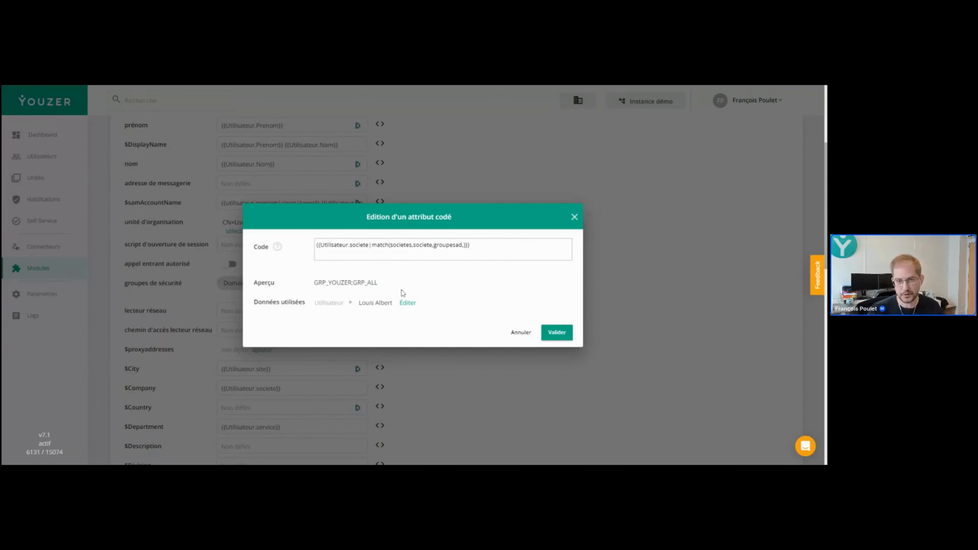
{"action": "left_click_drag", "start_coordinate": [314, 283], "coordinate": [394, 286]}
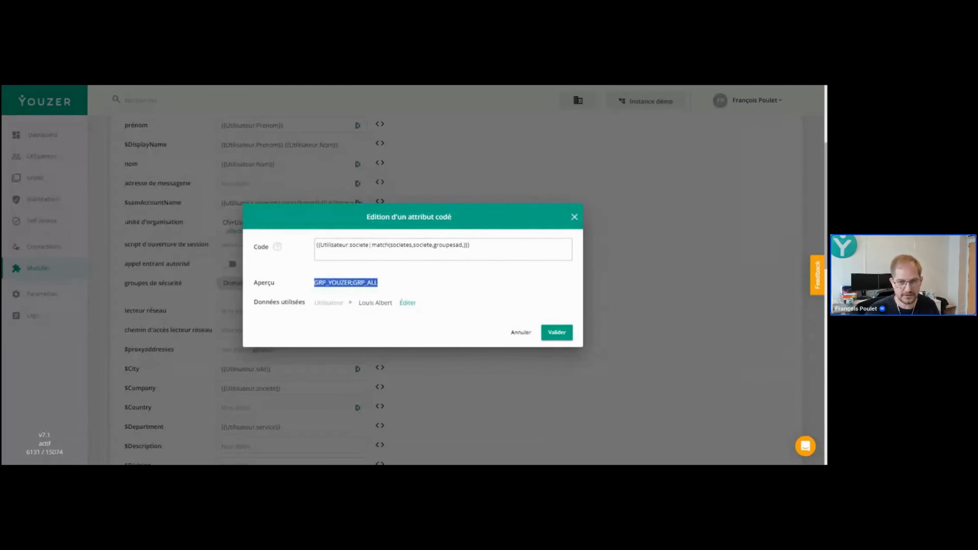
Append |split(";") to the end of the security group formula.
{"action": "left_click", "coordinate": [471, 245]}
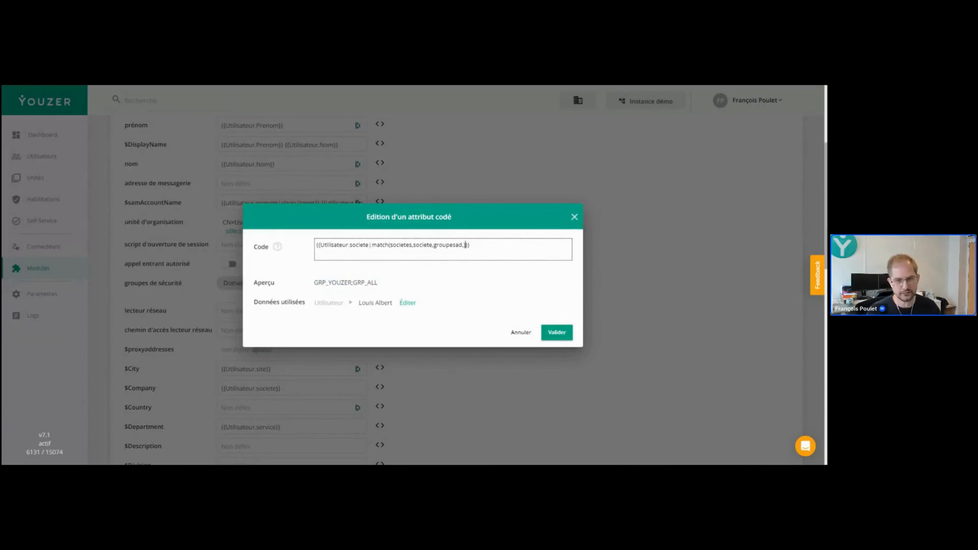
{"action": "type", "text": "|"}
{"action": "type", "text": " split("}
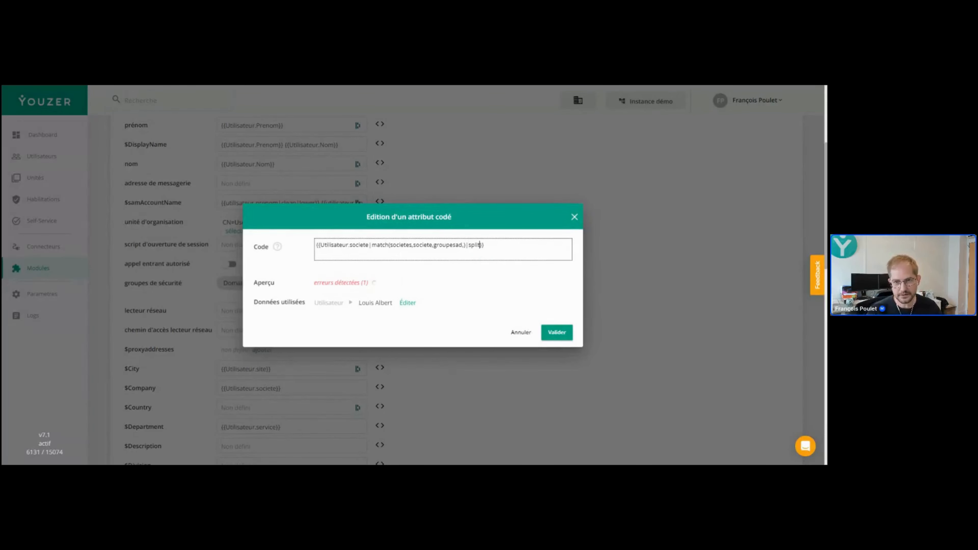
{"action": "type", "text": "\";\""}
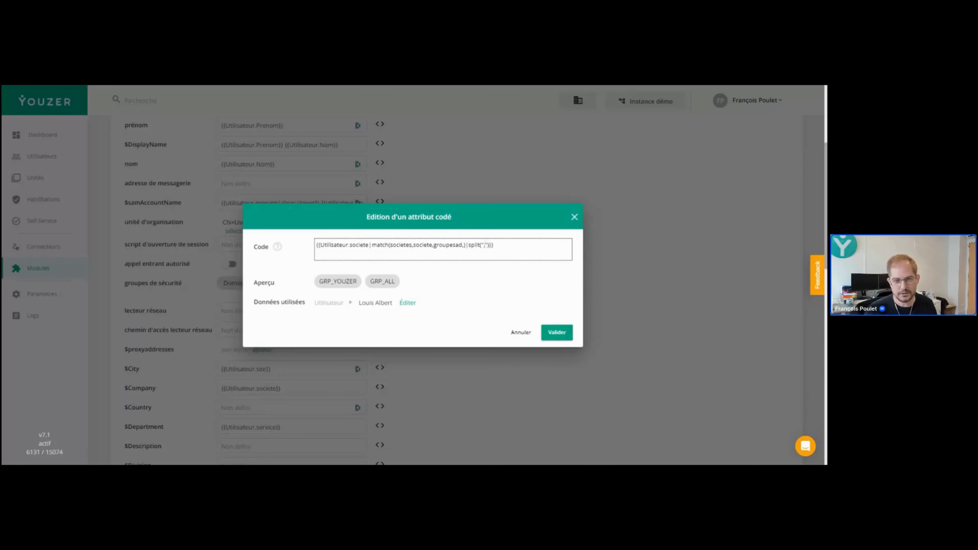
Validate the formula, add it to groupes de sécurité and save the package's Active Directory configuration.
{"action": "left_click", "coordinate": [557, 334]}
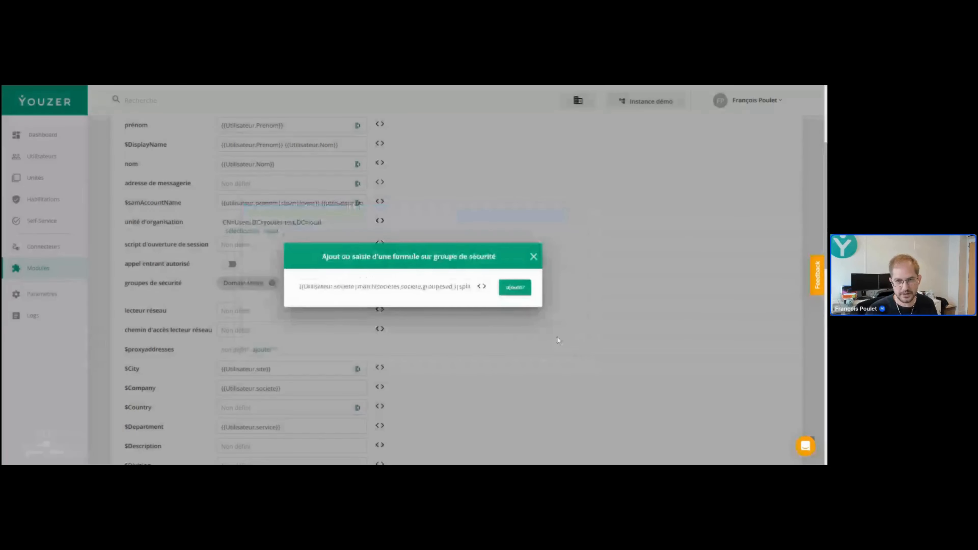
{"action": "left_click", "coordinate": [521, 294]}
{"action": "scroll", "coordinate": [528, 319], "scroll_direction": "down", "scroll_amount": 6}
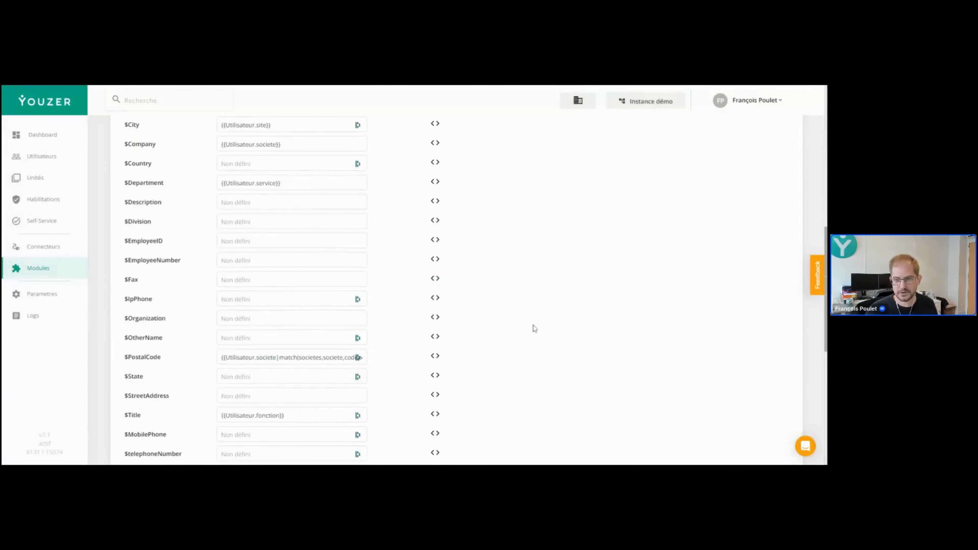
{"action": "scroll", "coordinate": [534, 328], "scroll_direction": "down", "scroll_amount": 10}
{"action": "left_click", "coordinate": [773, 267]}
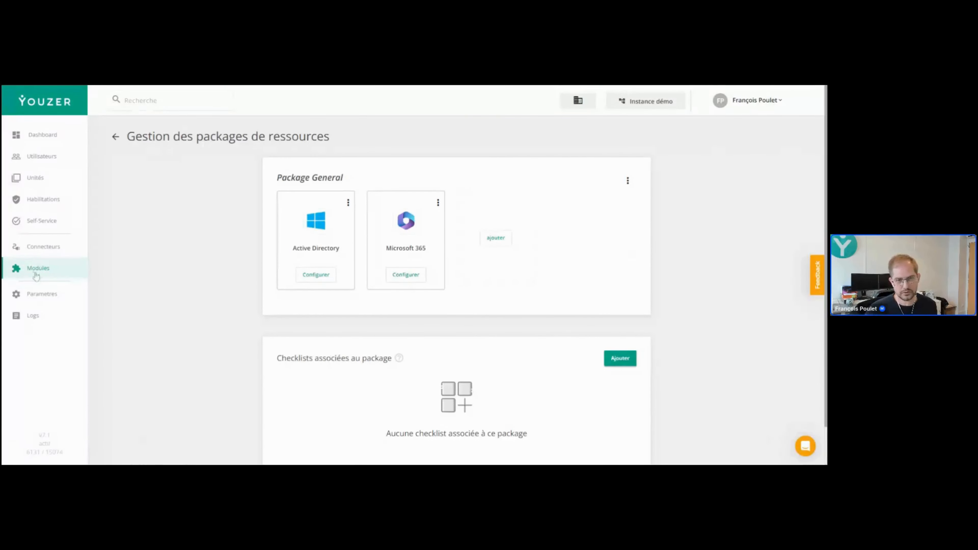
Open the "sociétés" correspondence table from the instance settings.
{"action": "left_click", "coordinate": [38, 302]}
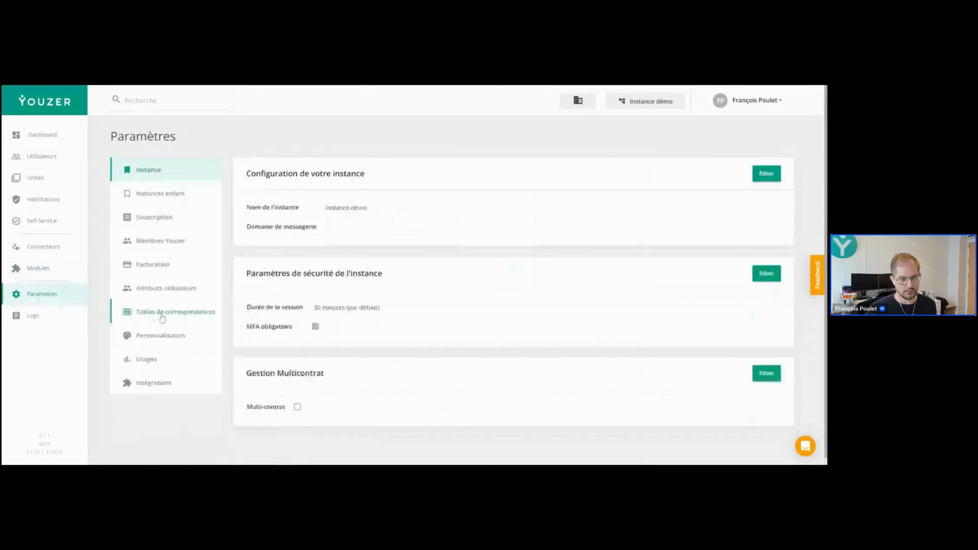
{"action": "left_click", "coordinate": [160, 311]}
{"action": "left_click", "coordinate": [274, 316]}
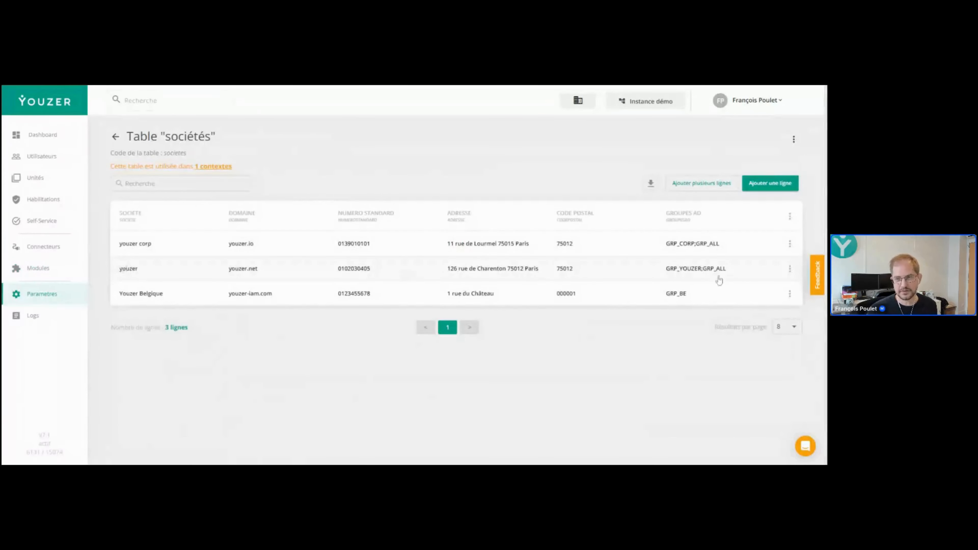
Add GRP_FRANCE to the groupes AD value of the youzer row, separated by a semicolon, and validate the row.
{"action": "left_click", "coordinate": [791, 270]}
{"action": "left_click", "coordinate": [760, 285]}
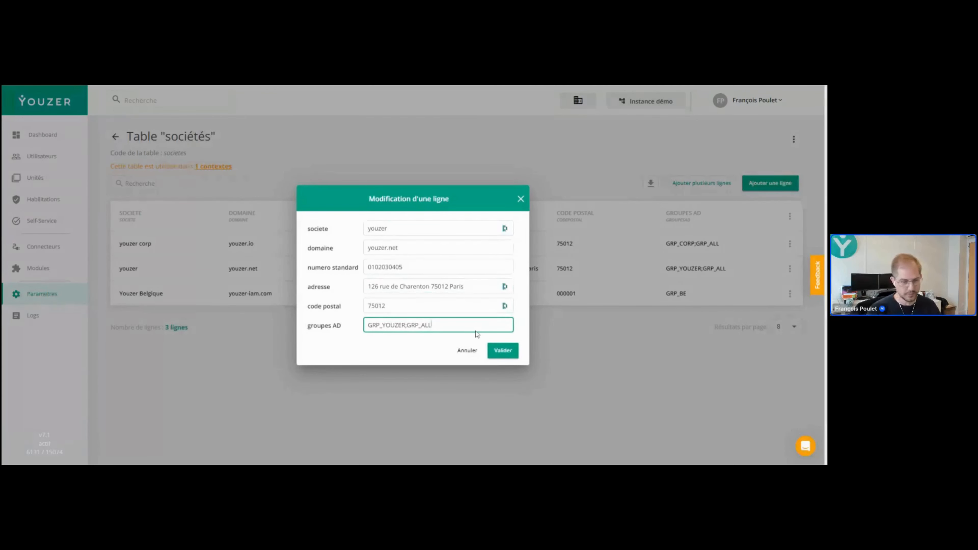
{"action": "type", "text": ";GRP_"}
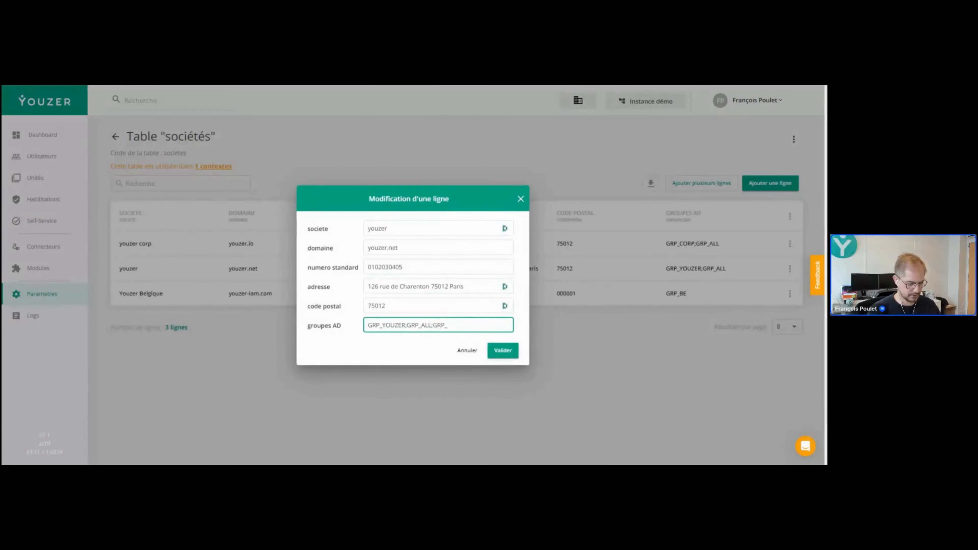
{"action": "type", "text": "FRNACE"}
{"action": "key", "text": "BackSpace"}
{"action": "key", "text": "BackSpace"}
{"action": "key", "text": "BackSpace"}
{"action": "key", "text": "BackSpace"}
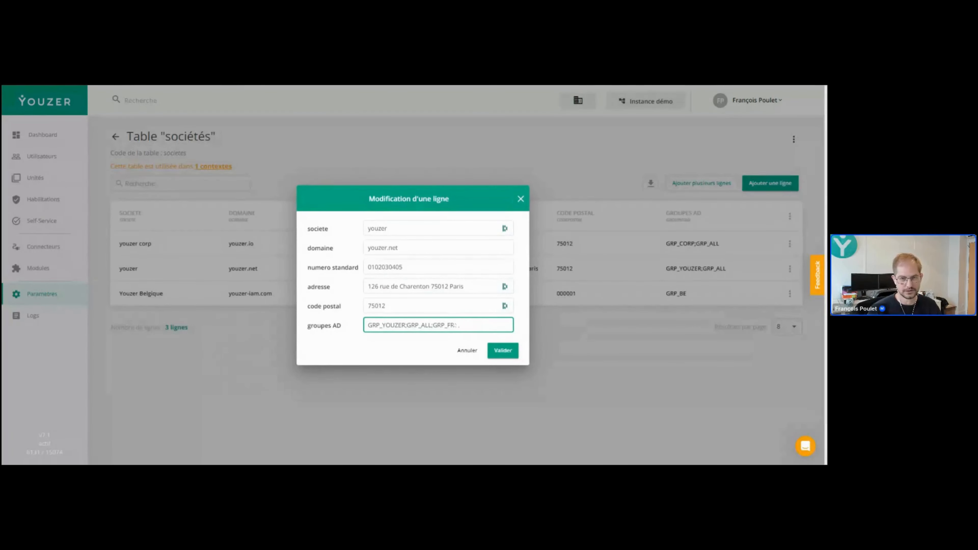
{"action": "type", "text": "ANCE"}
{"action": "left_click", "coordinate": [504, 351]}
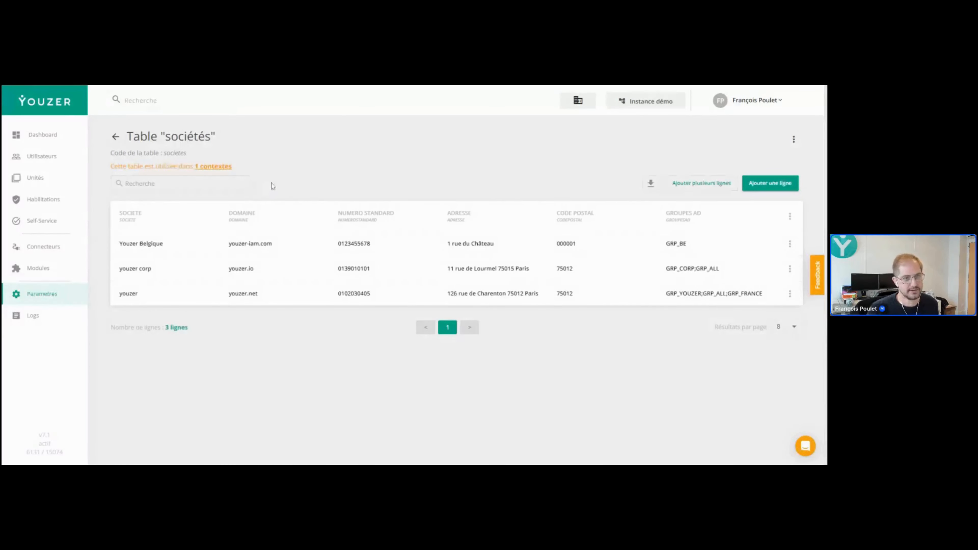
Show the contexts in which the "sociétés" table is used and examine the listed package and connector.
{"action": "left_click", "coordinate": [220, 167]}
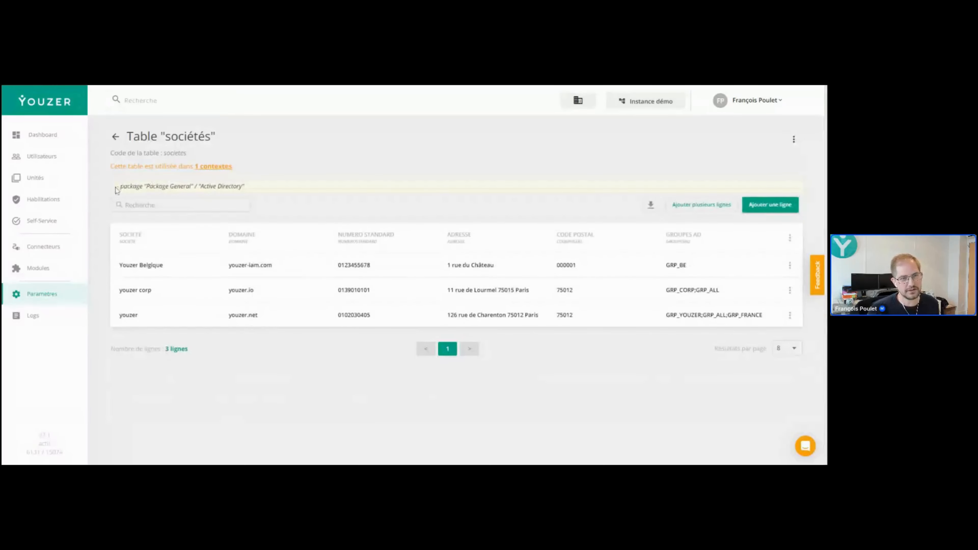
{"action": "left_click_drag", "start_coordinate": [117, 188], "coordinate": [251, 190]}
{"action": "left_click", "coordinate": [251, 190]}
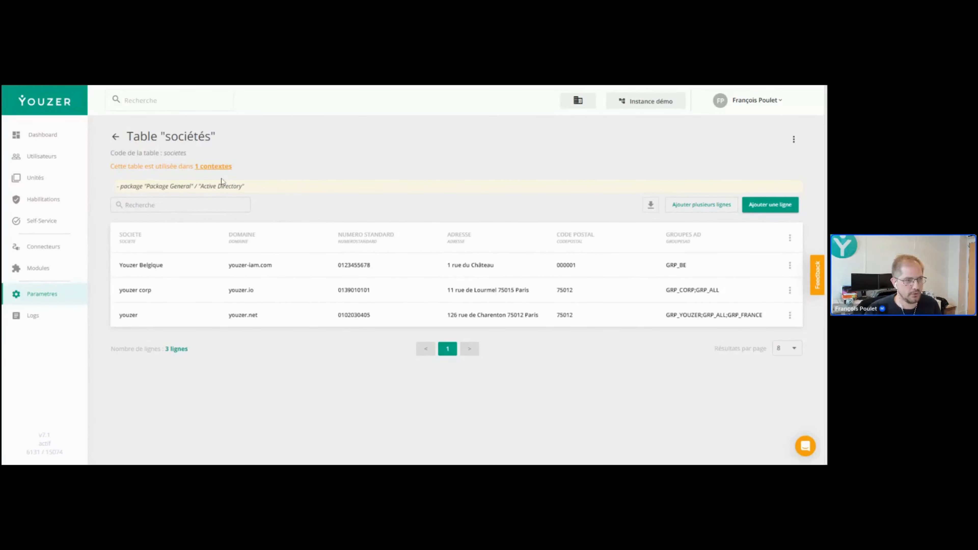
{"action": "left_click", "coordinate": [243, 200]}
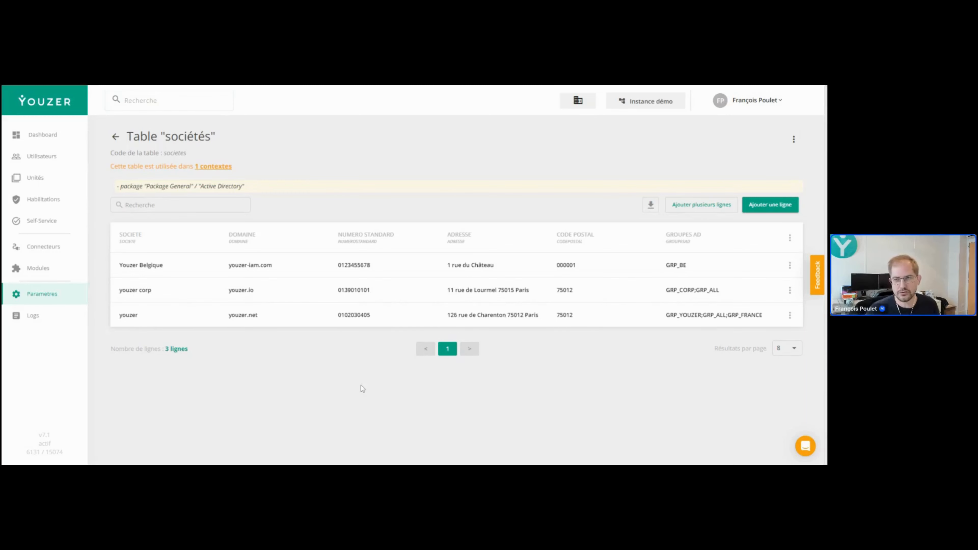
Open the multi-row import for the "sociétés" table, read its instructions on the field separator and close it without importing.
{"action": "left_click", "coordinate": [700, 208]}
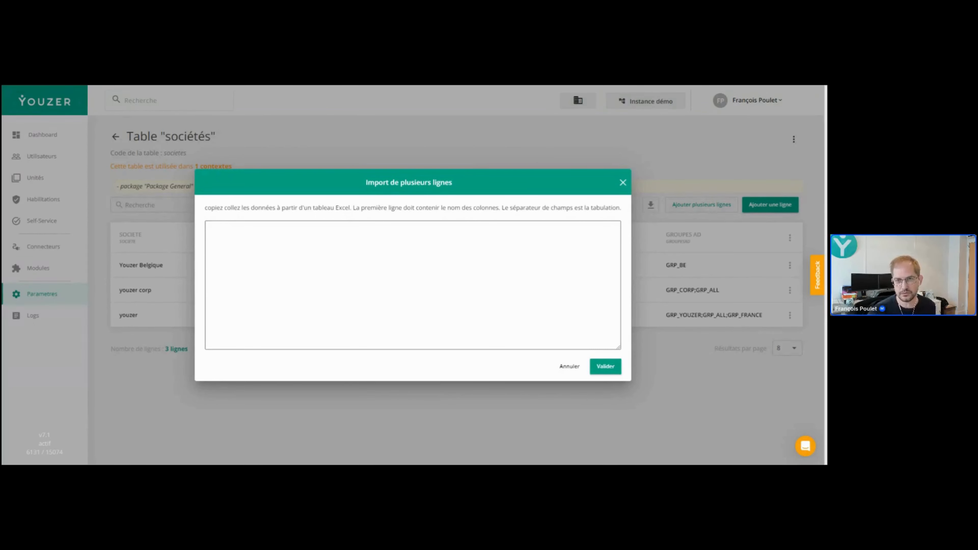
{"action": "left_click_drag", "start_coordinate": [501, 209], "coordinate": [623, 210]}
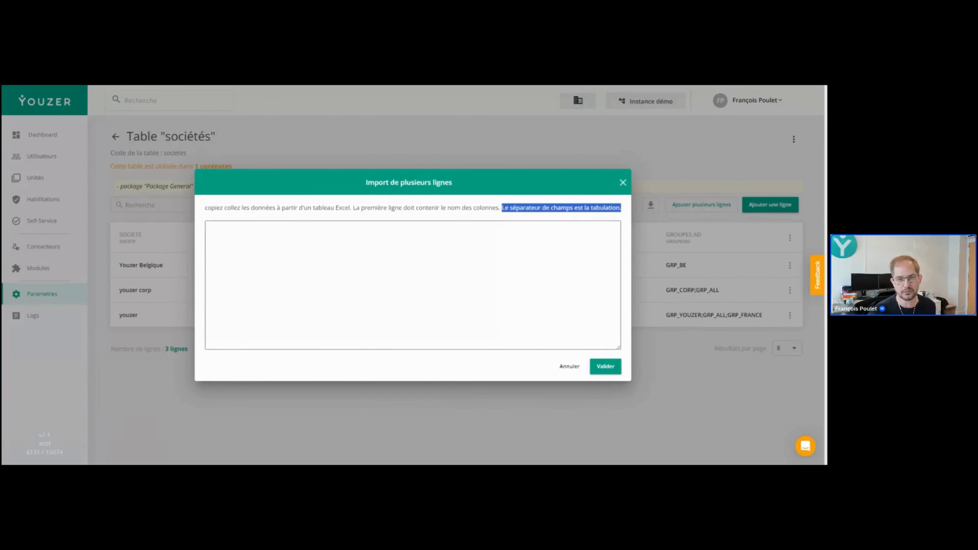
{"action": "left_click", "coordinate": [207, 226]}
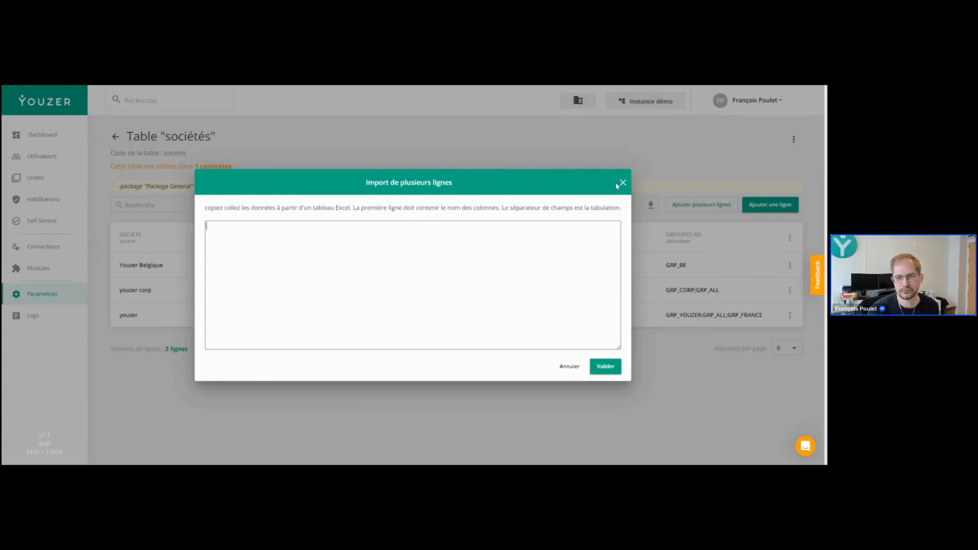
{"action": "left_click", "coordinate": [623, 184]}
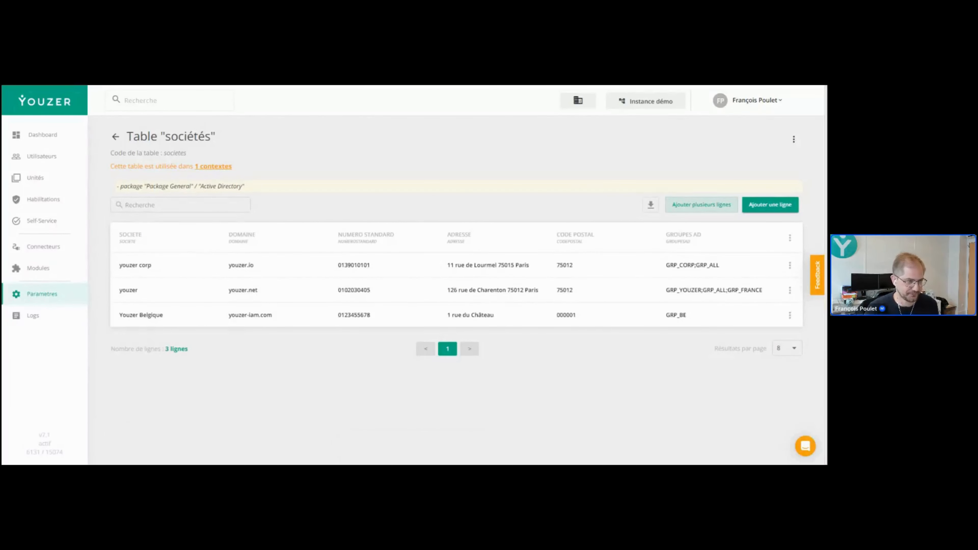
Reopen the "sociétés" correspondence table and examine the GRP_FRANCE group and the société name in the youzer row.
{"action": "left_click", "coordinate": [42, 294]}
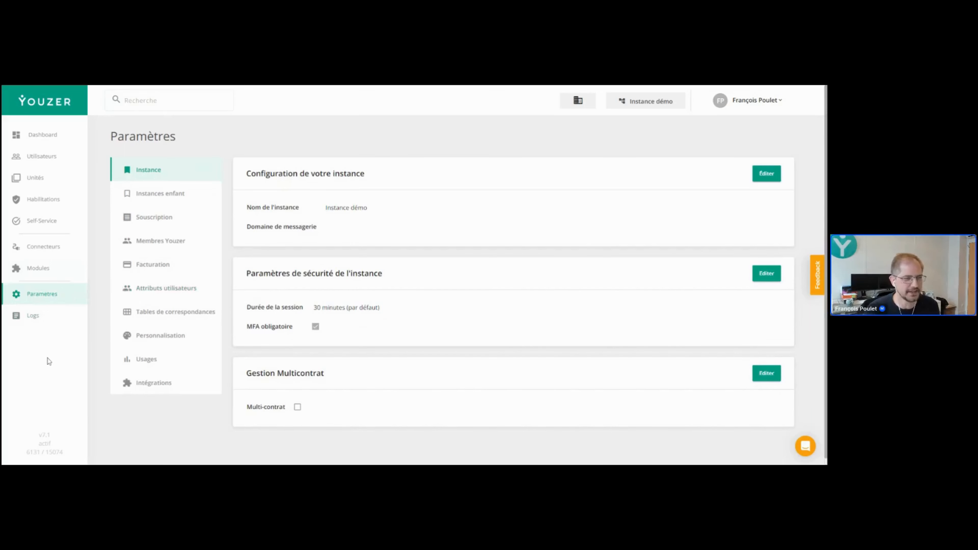
{"action": "left_click", "coordinate": [156, 319]}
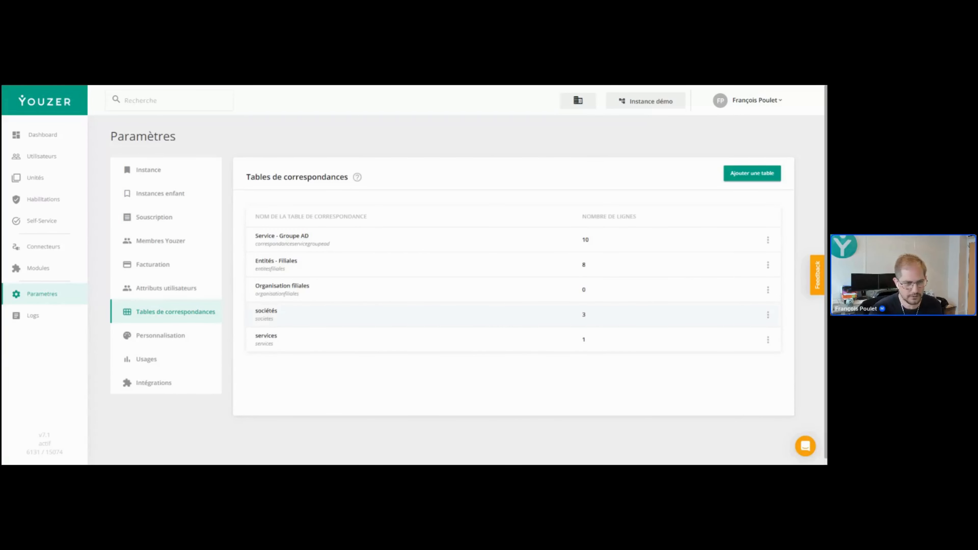
{"action": "left_click", "coordinate": [275, 315]}
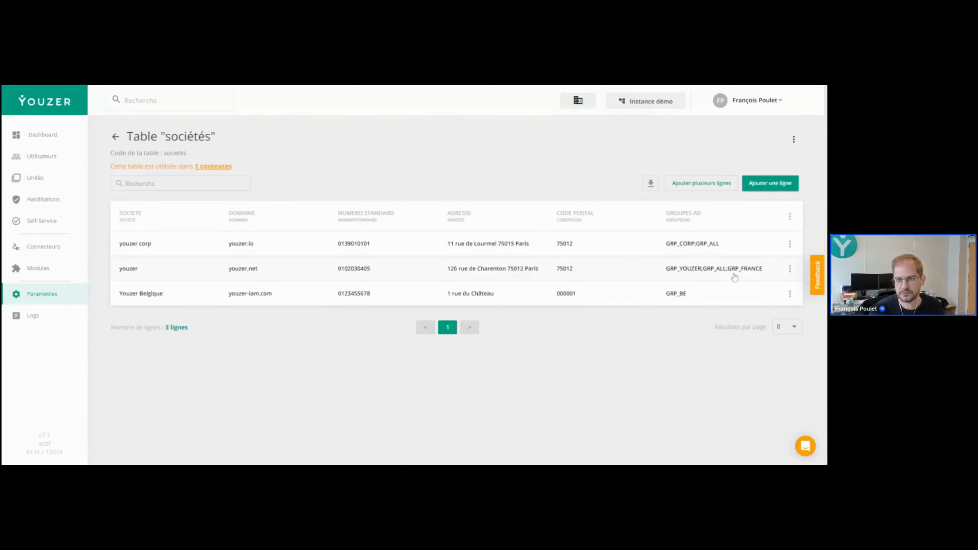
{"action": "double_click", "coordinate": [731, 270]}
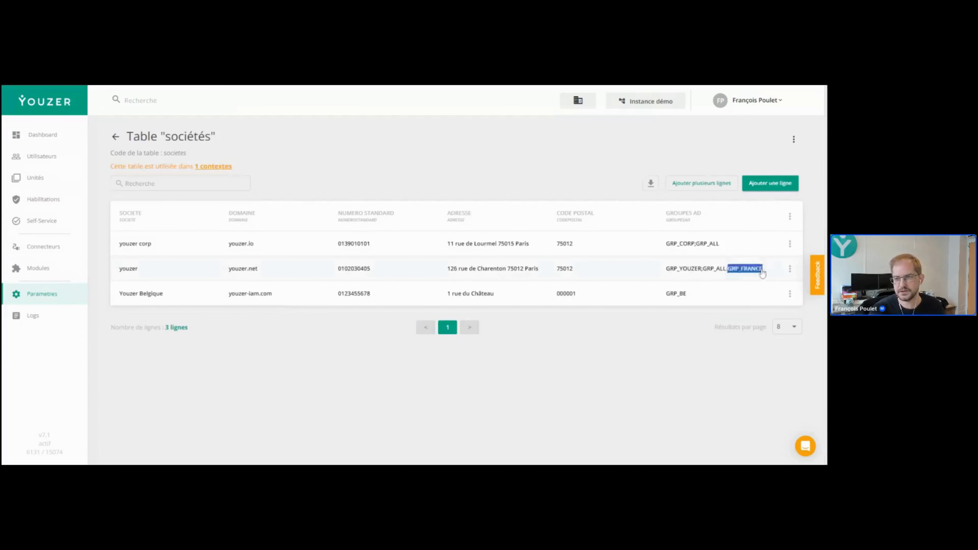
{"action": "left_click", "coordinate": [601, 364]}
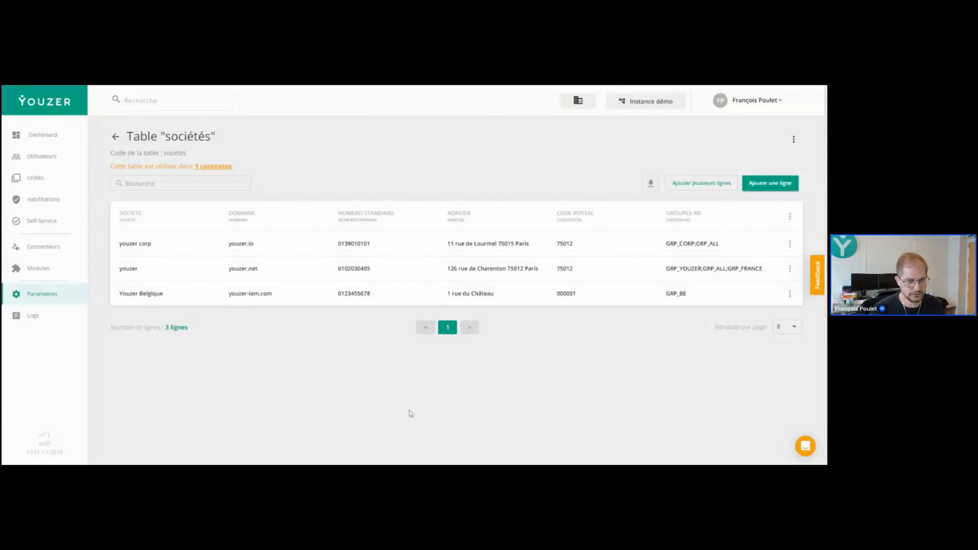
{"action": "double_click", "coordinate": [121, 269]}
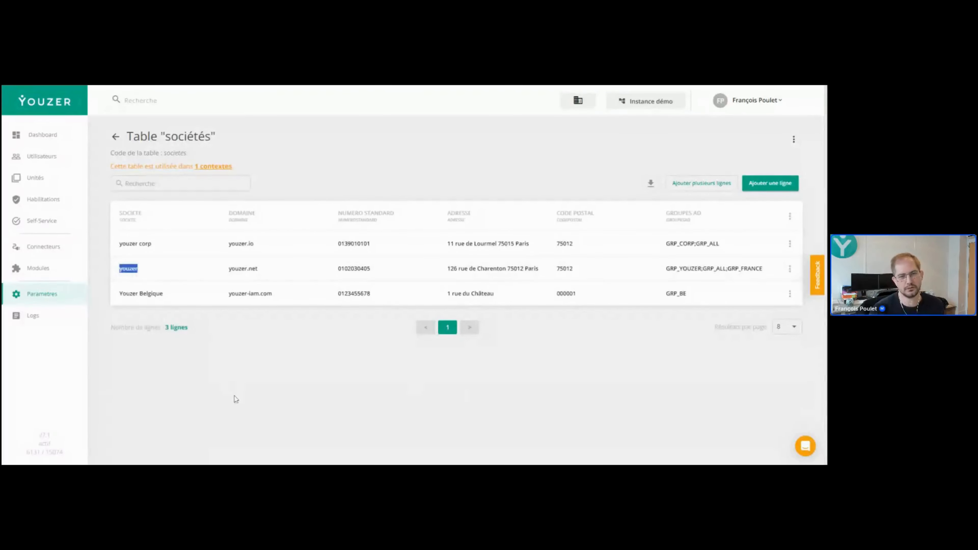
{"action": "left_click", "coordinate": [305, 397]}
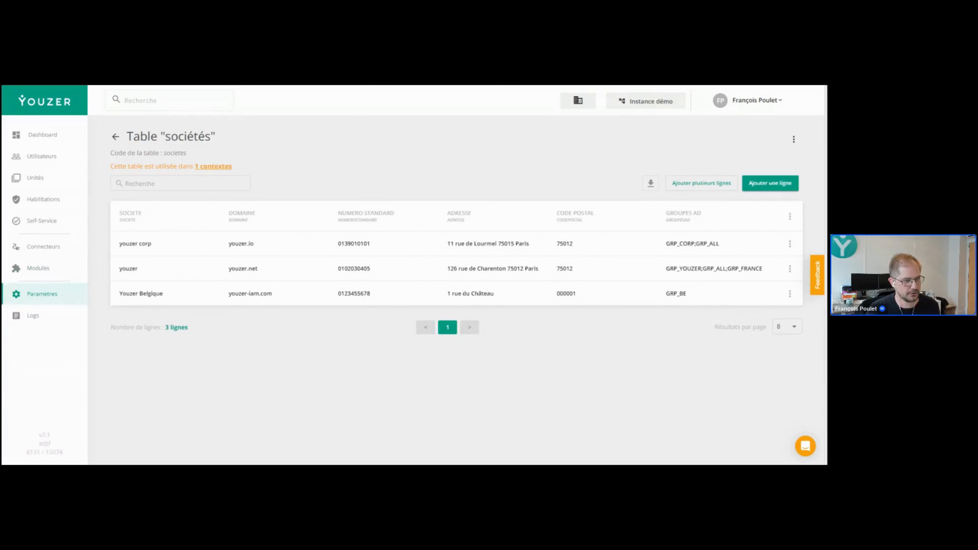
Open the Active Directory configuration of Package General and go to its security group and network drive attributes.
{"action": "left_click", "coordinate": [36, 270]}
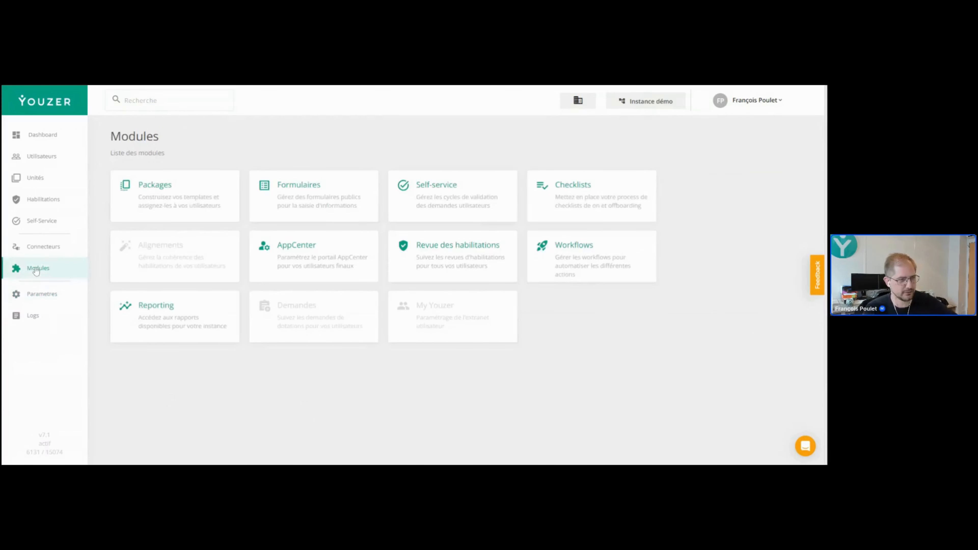
{"action": "left_click", "coordinate": [160, 192]}
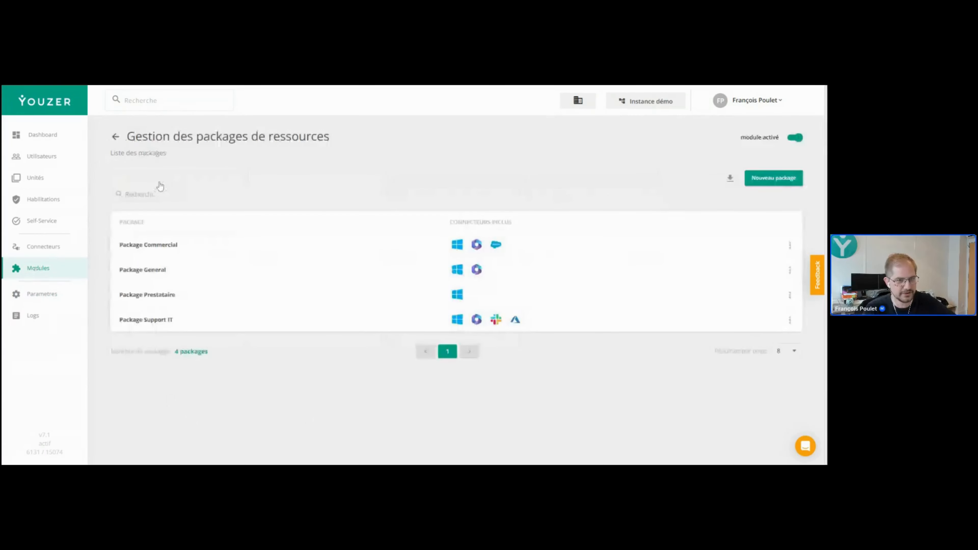
{"action": "left_click", "coordinate": [142, 274]}
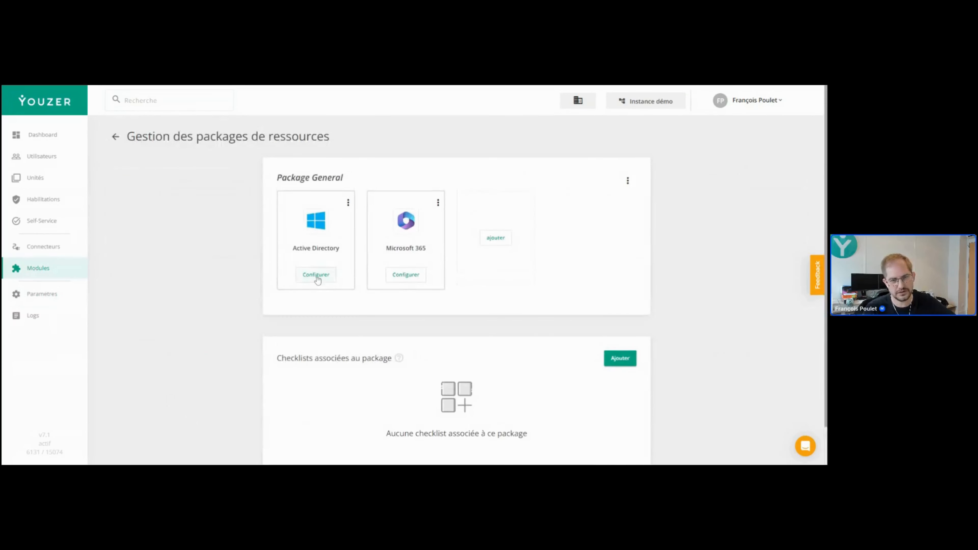
{"action": "left_click", "coordinate": [316, 275]}
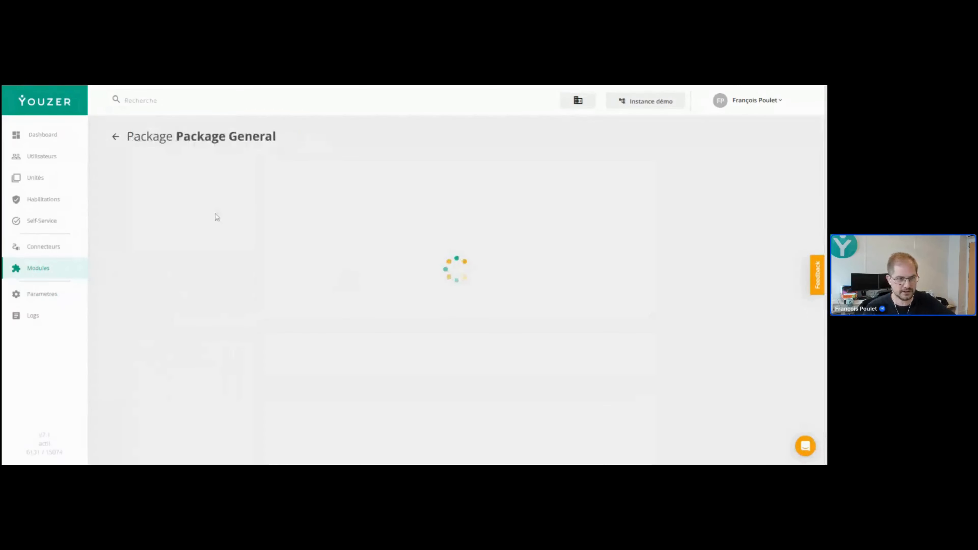
{"action": "scroll", "coordinate": [238, 246], "scroll_direction": "down", "scroll_amount": 2}
{"action": "scroll", "coordinate": [210, 264], "scroll_direction": "down", "scroll_amount": 4}
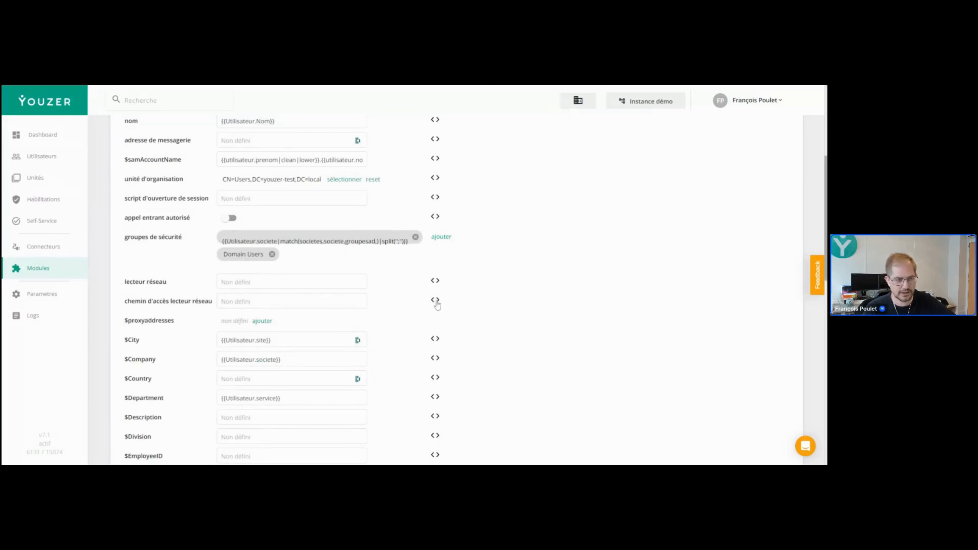
Enter the coded expression {{Utilisateur.societe|match}} for the chemin d'accès lecteur réseau attribute and expand the error details in the preview.
{"action": "left_click", "coordinate": [435, 300]}
{"action": "left_click", "coordinate": [426, 262]}
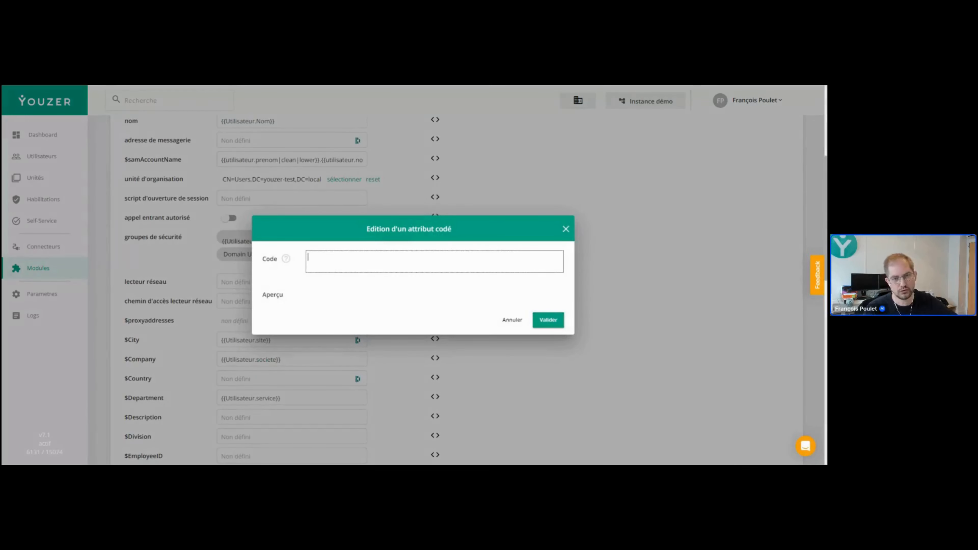
{"action": "type", "text": "{{Utilisateur}}"}
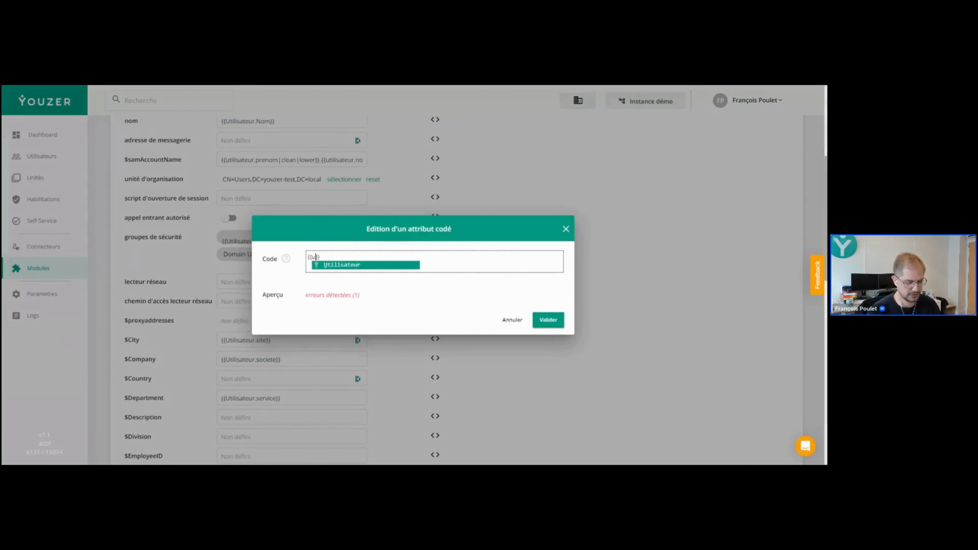
{"action": "type", "text": ".societe"}
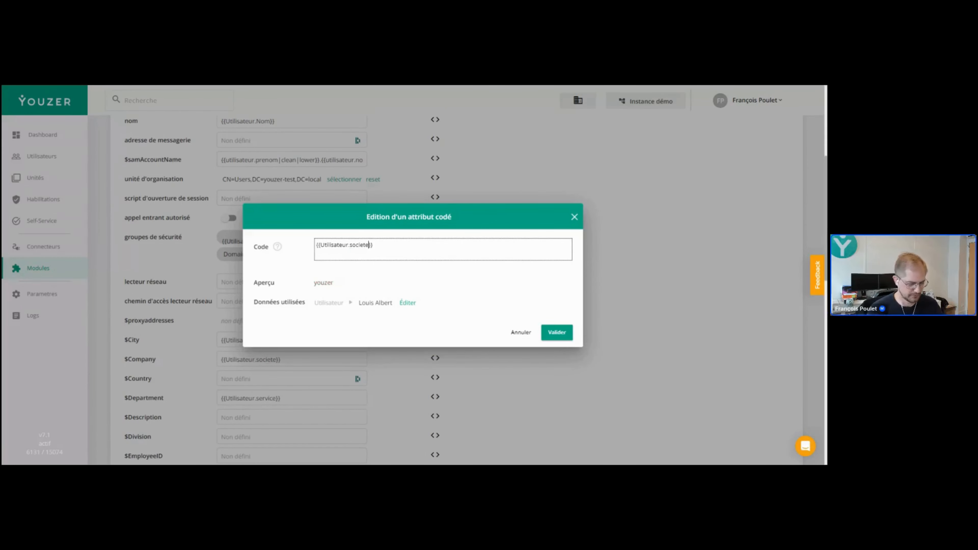
{"action": "type", "text": "|"}
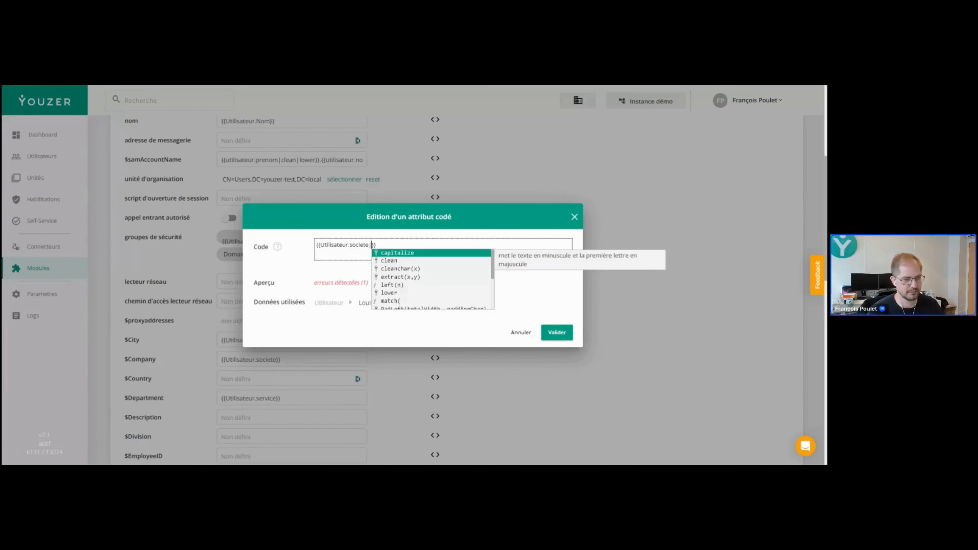
{"action": "type", "text": "match"}
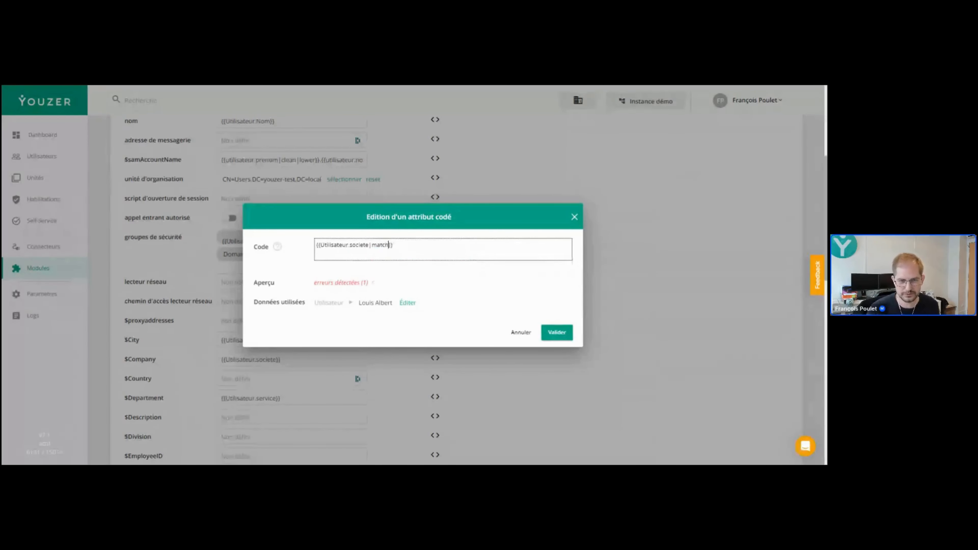
{"action": "left_click", "coordinate": [358, 283]}
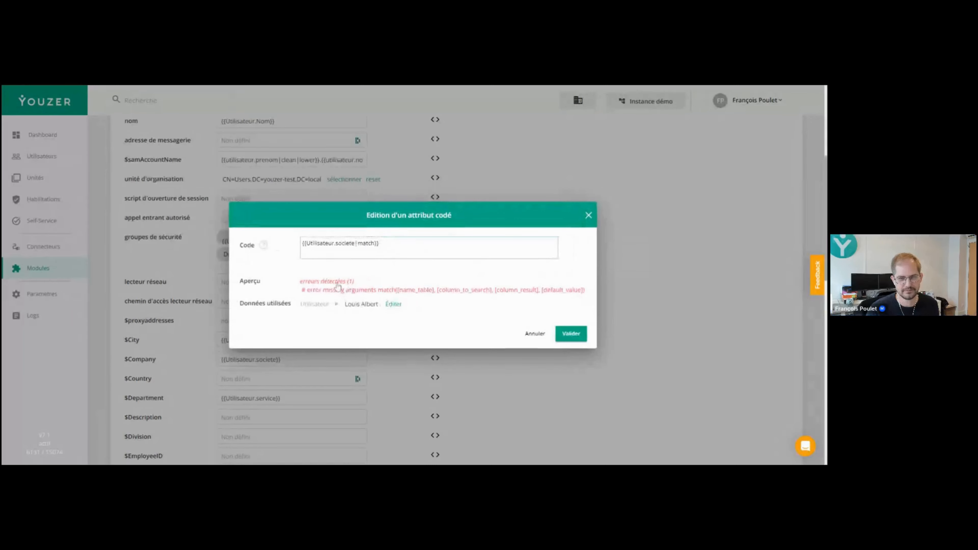